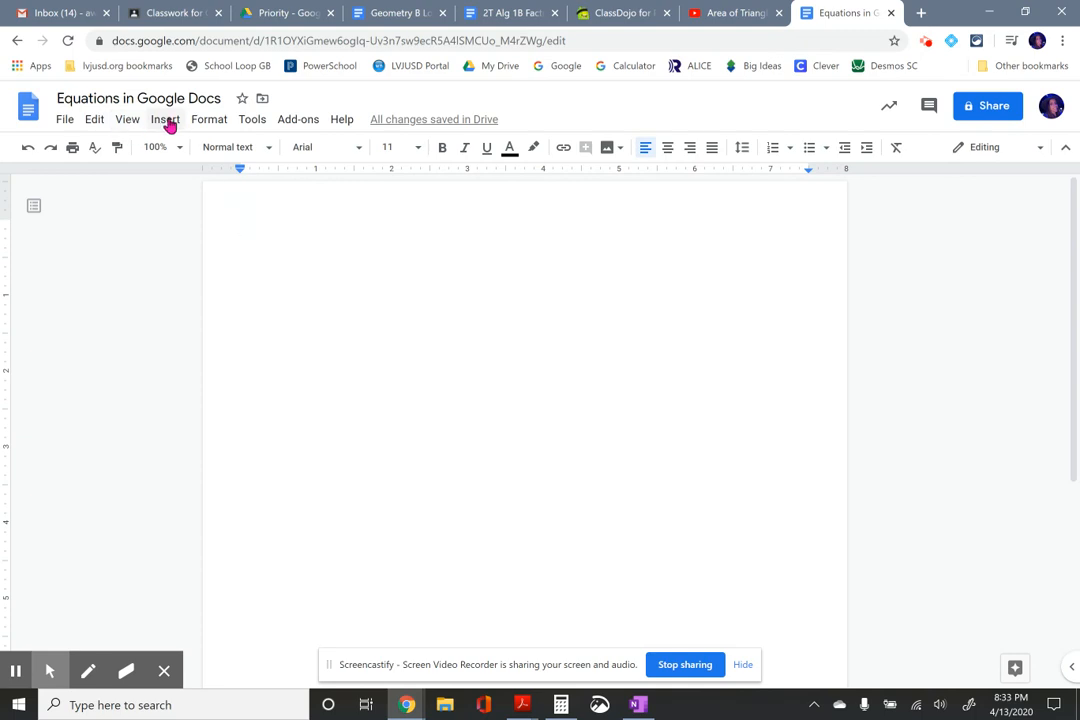
Insert a blank equation at the start of the document.
{"action": "left_click", "coordinate": [165, 122]}
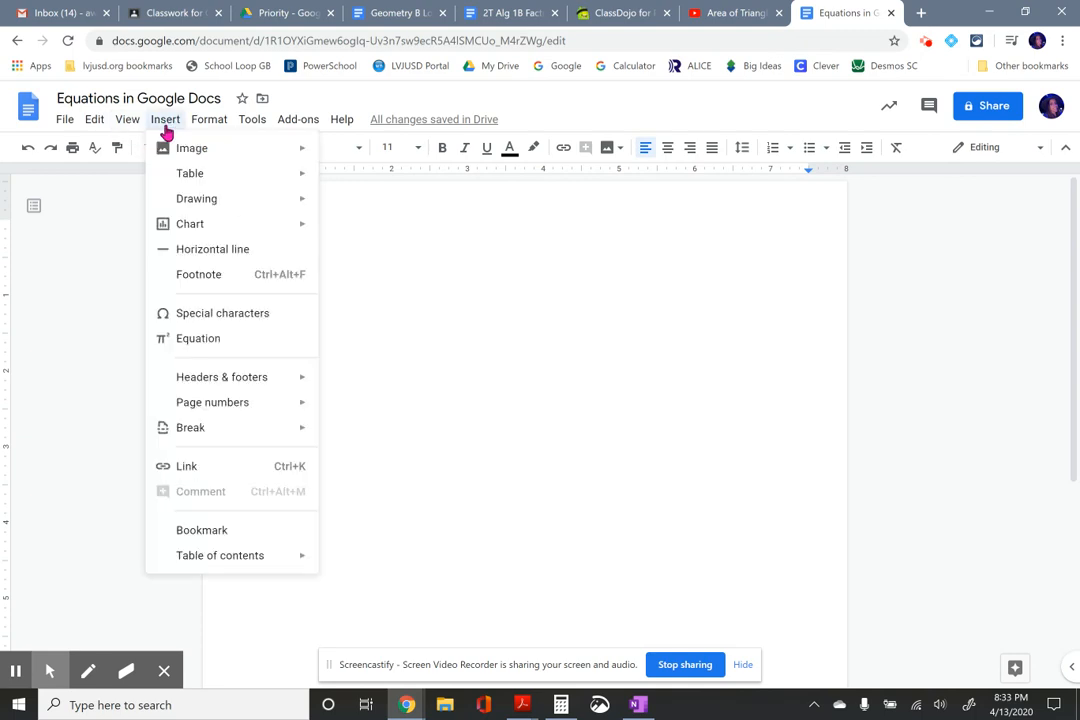
{"action": "left_click", "coordinate": [195, 345]}
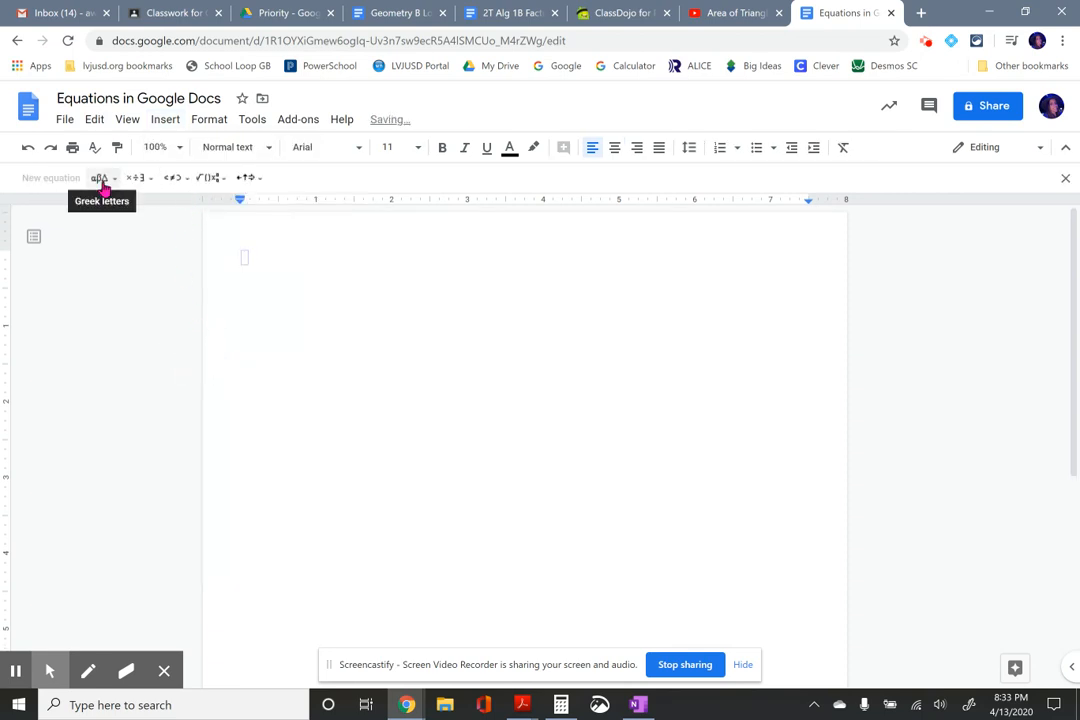
Examine the symbol sets available for equations: Greek letters, operators, relations, math operations and arrows.
{"action": "left_click", "coordinate": [104, 180]}
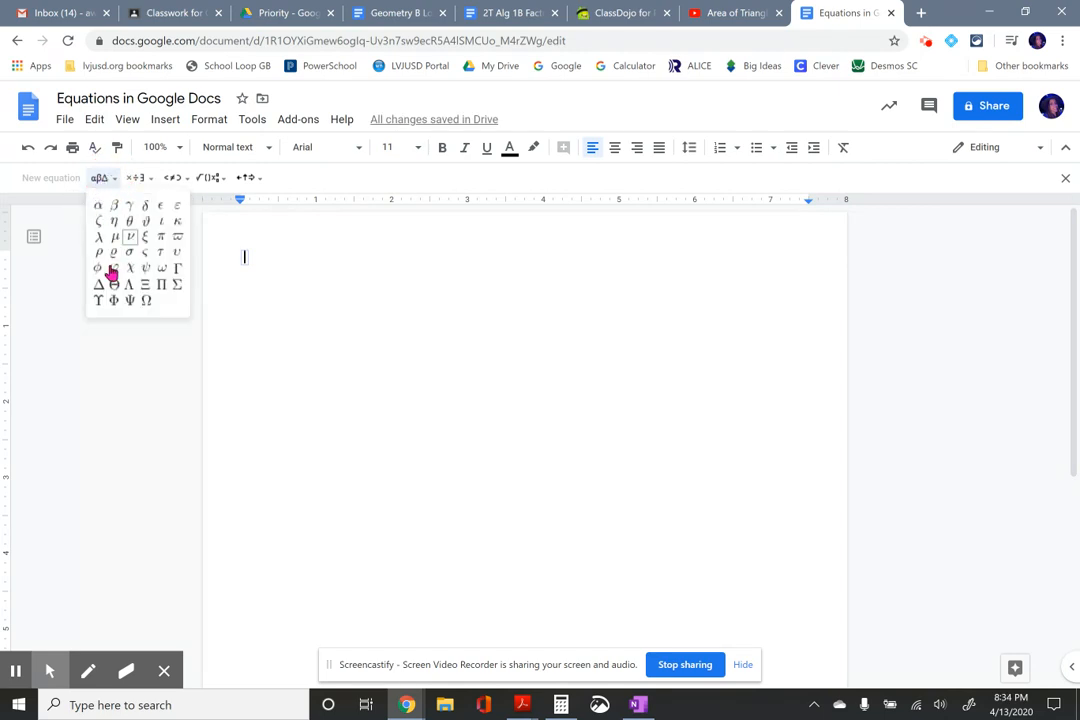
{"action": "left_click", "coordinate": [130, 180]}
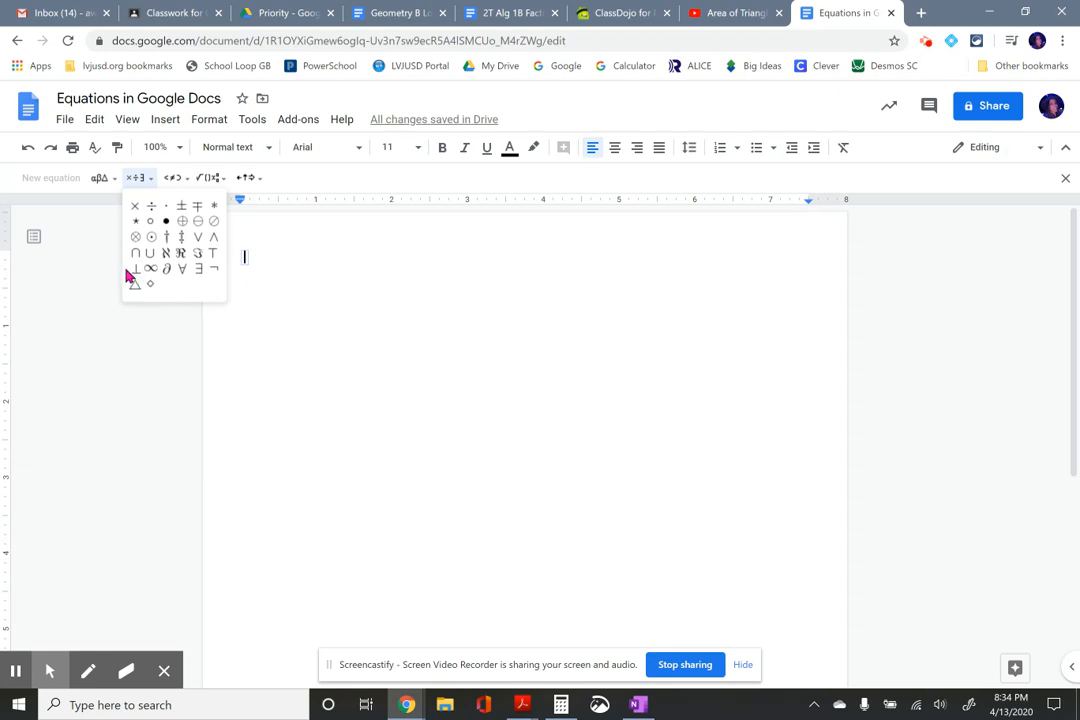
{"action": "left_click", "coordinate": [173, 181]}
{"action": "left_click", "coordinate": [173, 182]}
{"action": "left_click", "coordinate": [173, 181]}
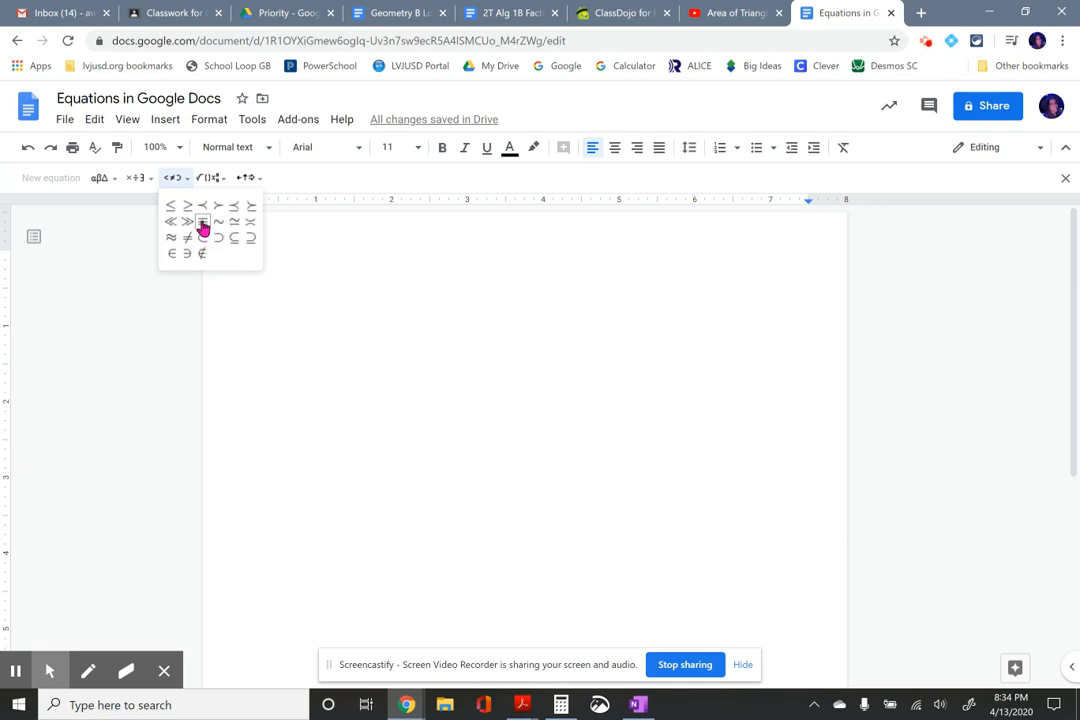
{"action": "left_click", "coordinate": [210, 180]}
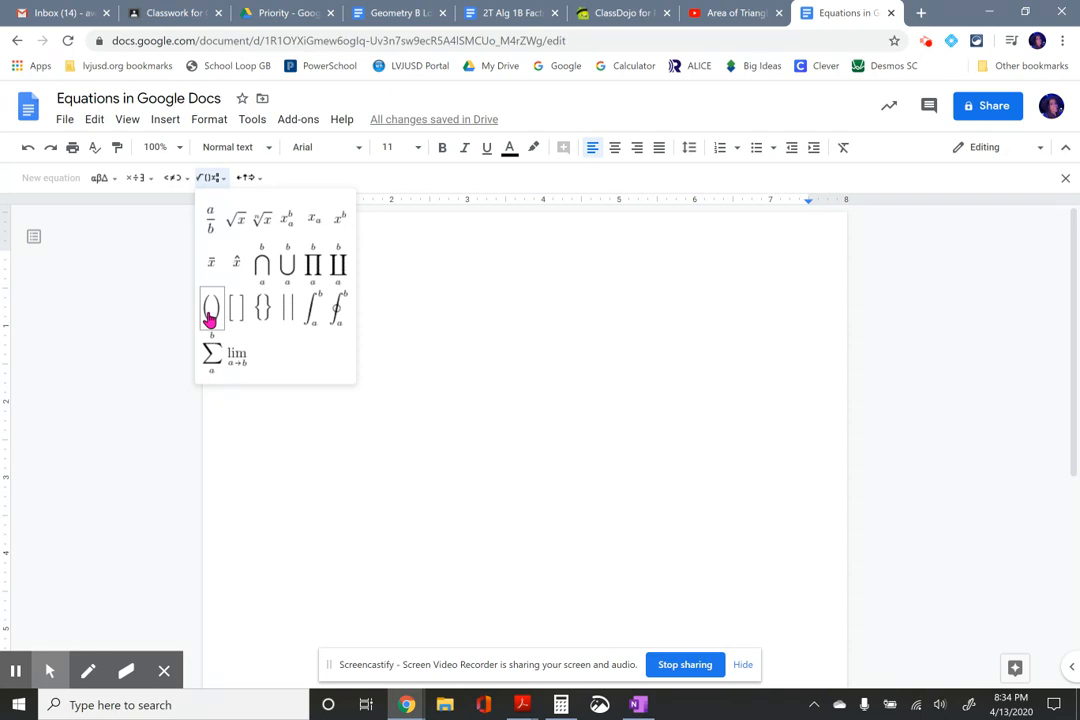
{"action": "left_click", "coordinate": [245, 179]}
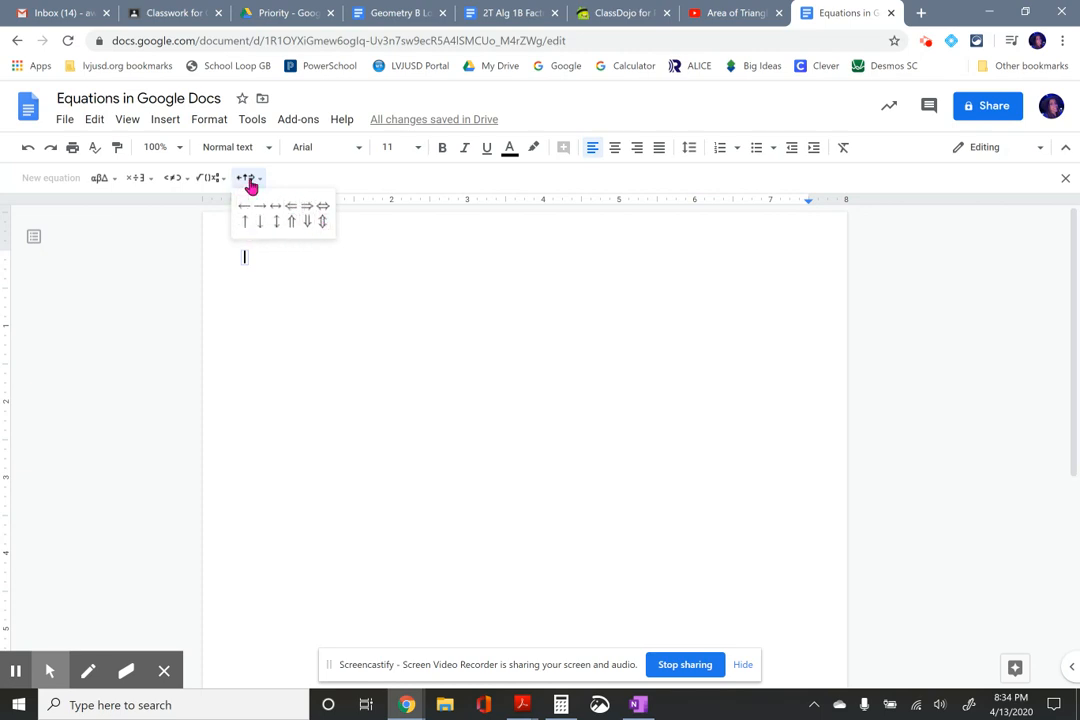
{"action": "mouse_move", "coordinate": [181, 189]}
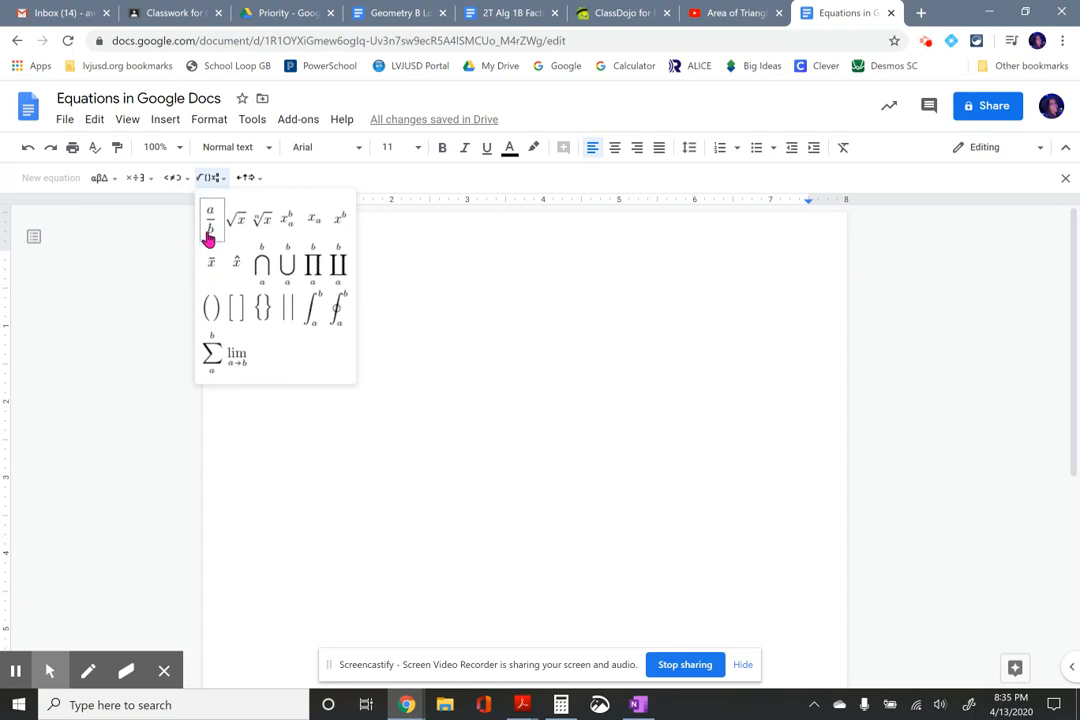
{"action": "left_click", "coordinate": [309, 287]}
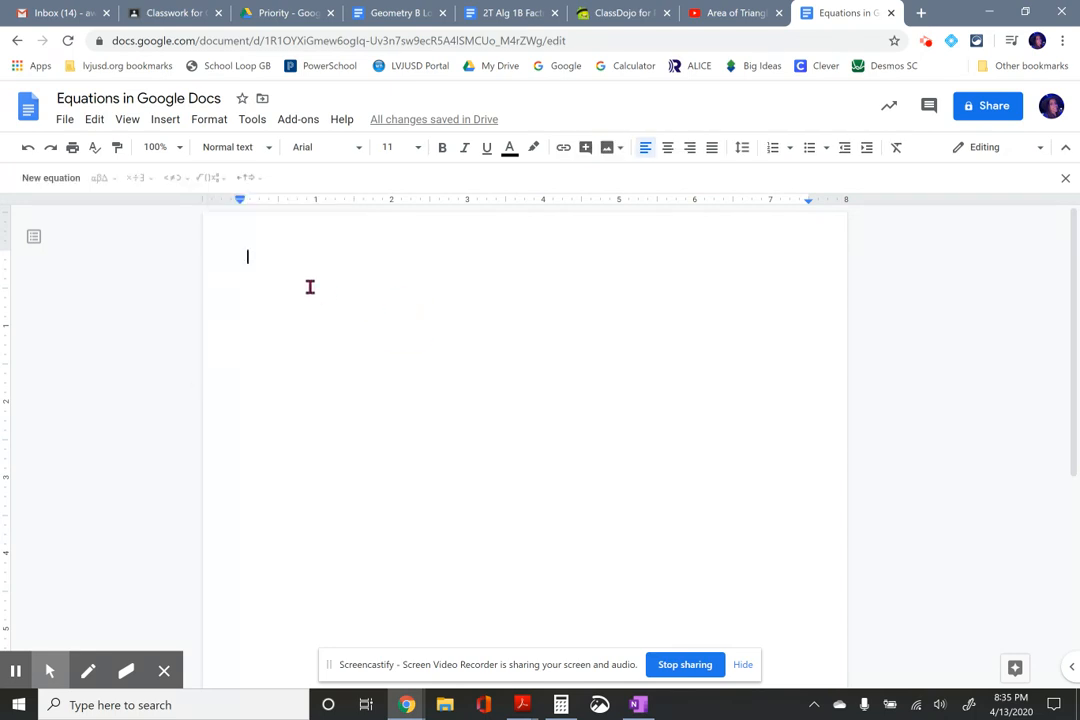
{"action": "type", "text": "2/3"}
{"action": "key", "text": "BackSpace"}
{"action": "key", "text": "BackSpace"}
{"action": "key", "text": "BackSpace"}
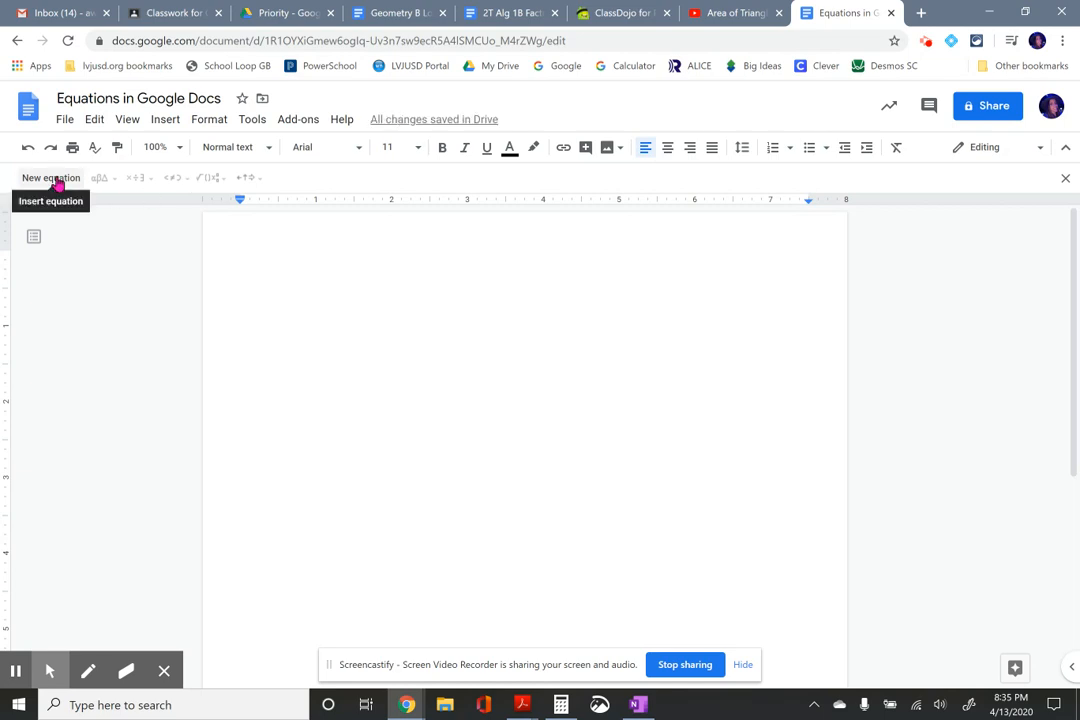
Insert a new equation containing a fraction and enter 2 as its numerator.
{"action": "left_click", "coordinate": [165, 119]}
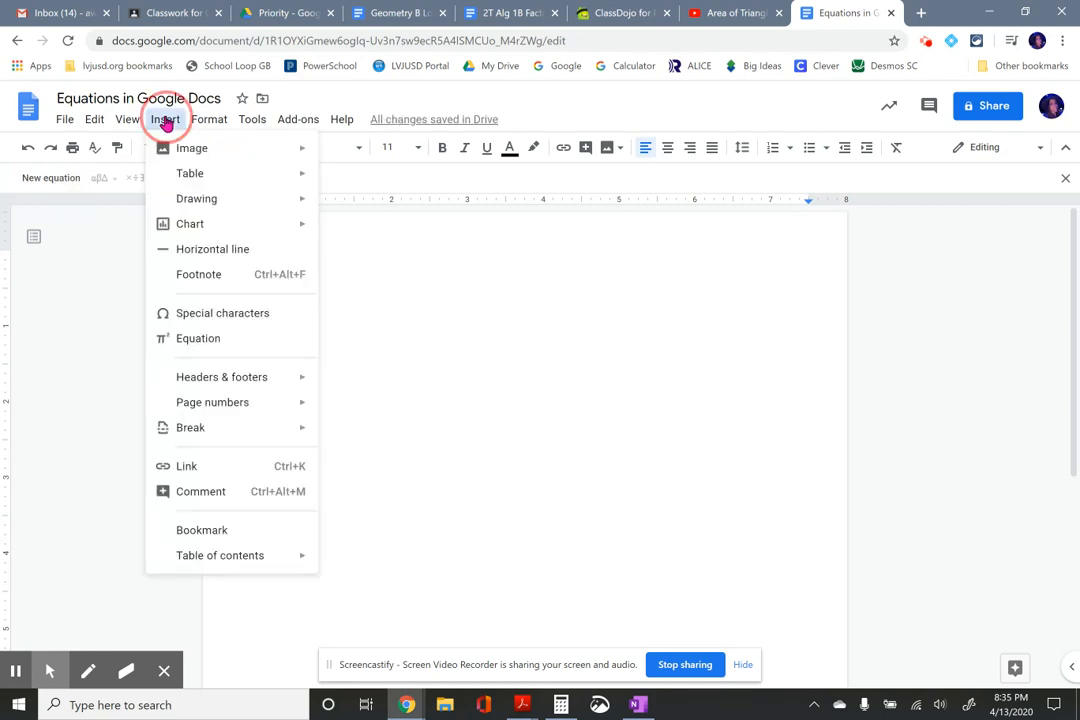
{"action": "left_click", "coordinate": [193, 341]}
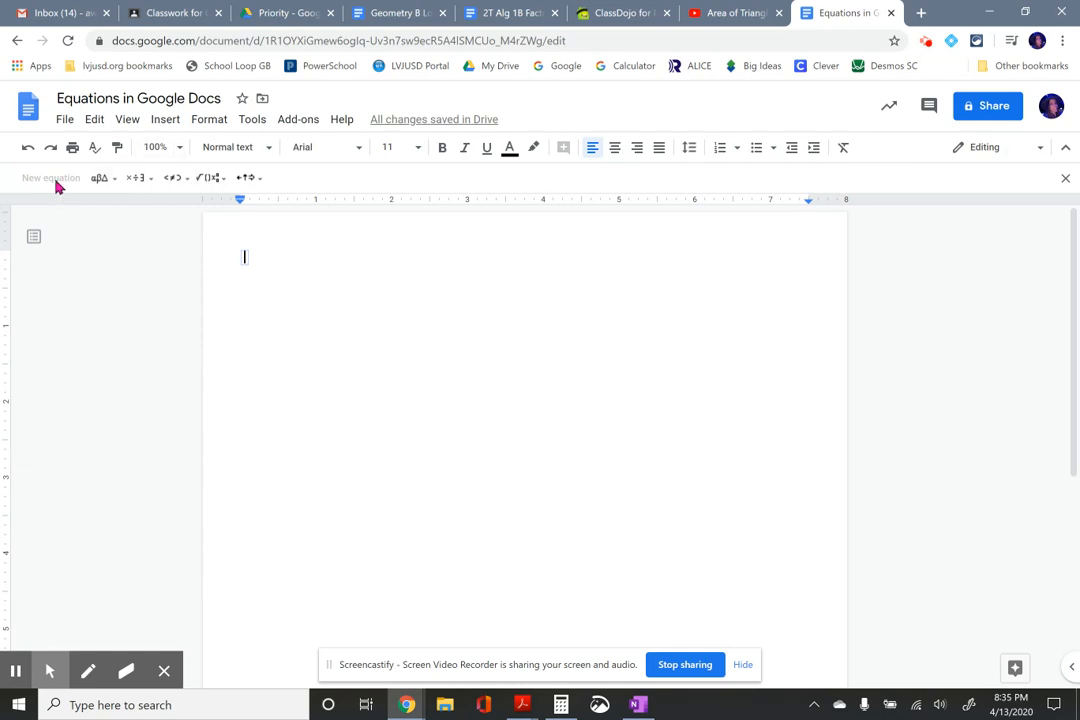
{"action": "left_click", "coordinate": [258, 258]}
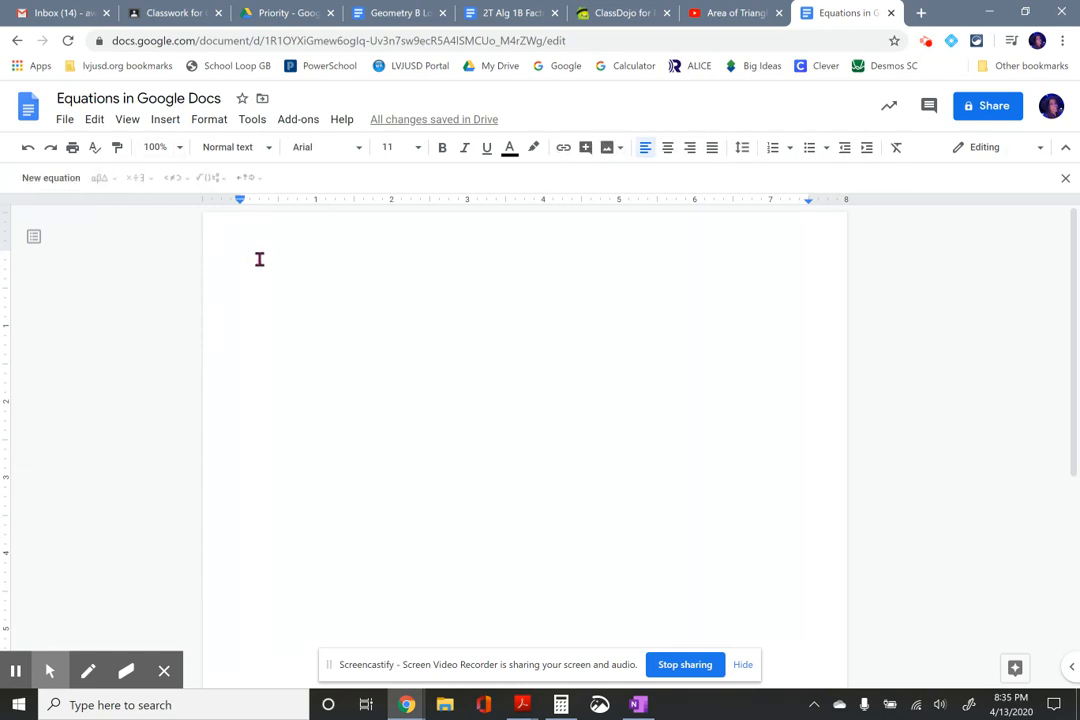
{"action": "left_click", "coordinate": [47, 185]}
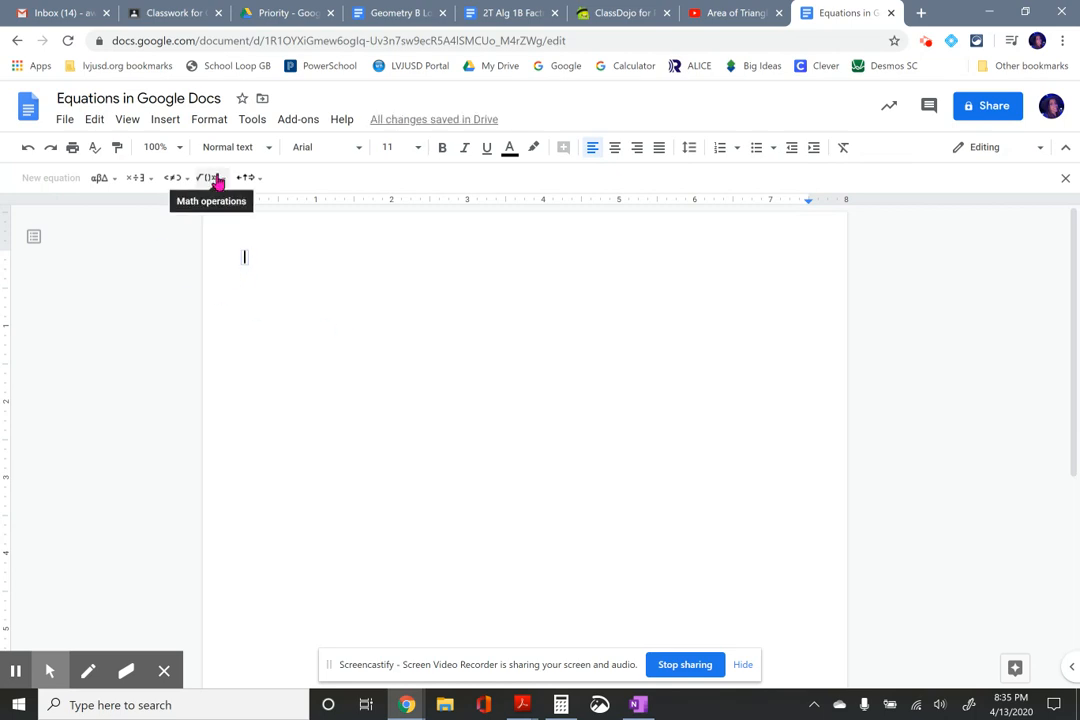
{"action": "left_click", "coordinate": [214, 178]}
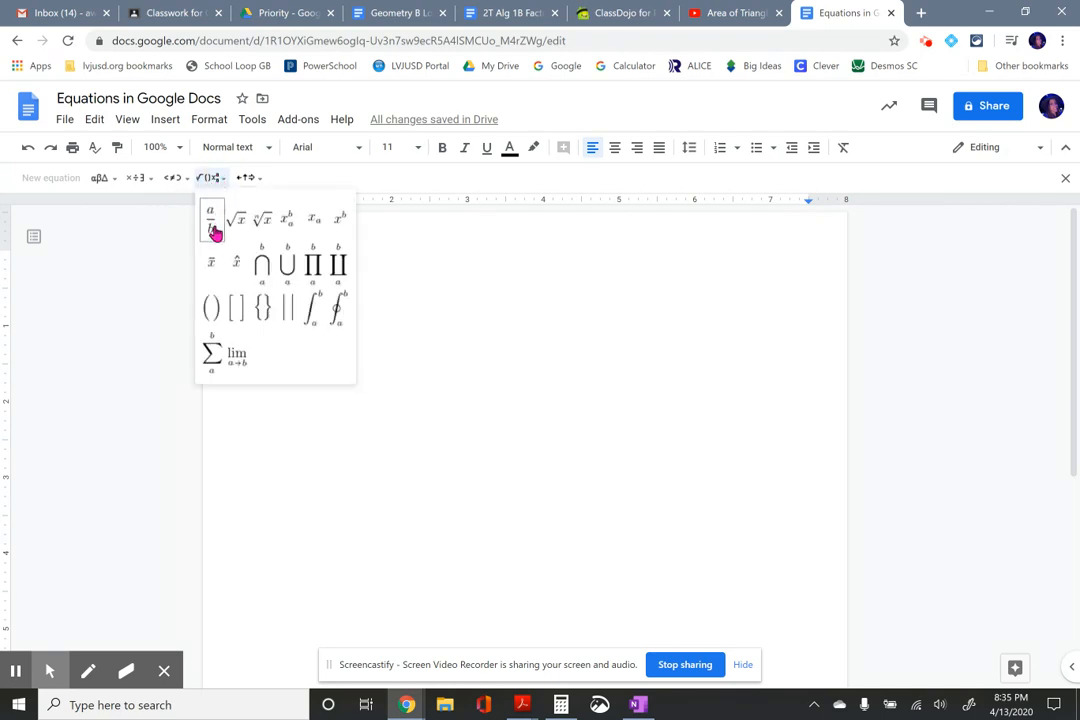
{"action": "left_click", "coordinate": [211, 220]}
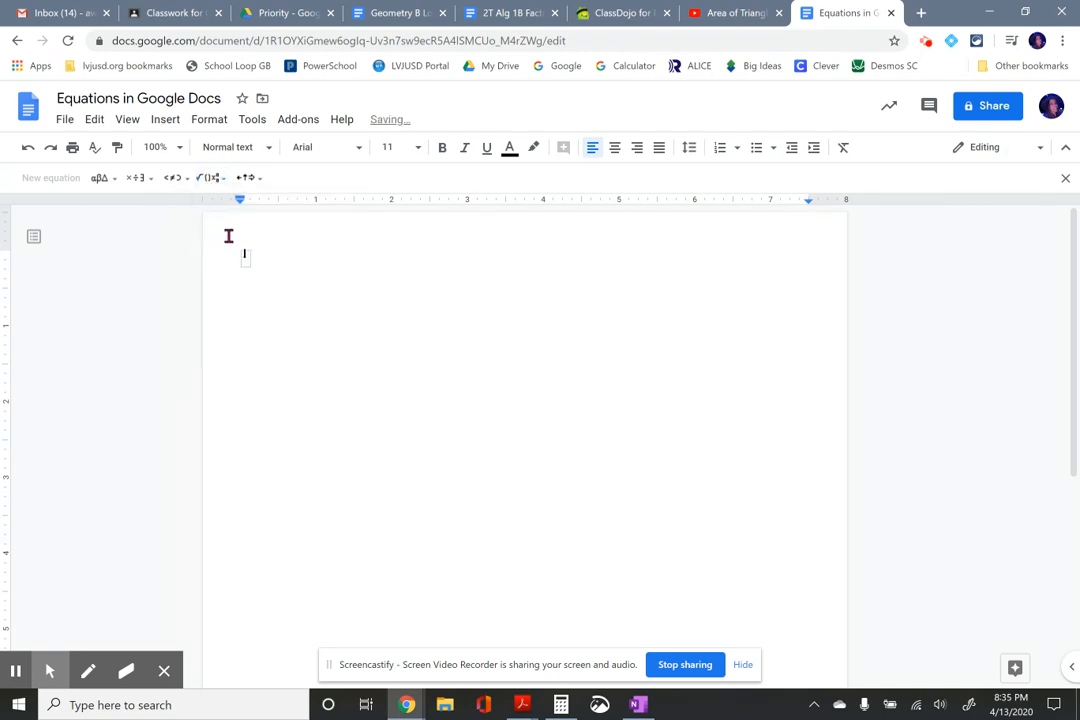
{"action": "left_click", "coordinate": [490, 318]}
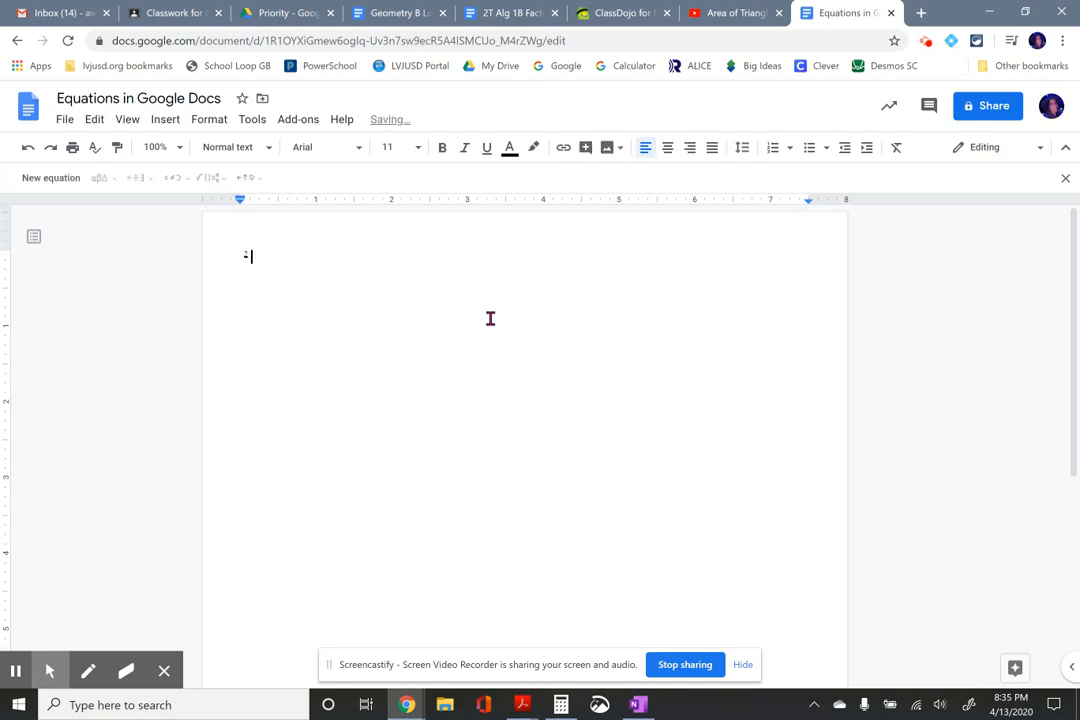
Go back into the fraction and enter 3 as its denominator.
{"action": "key", "text": "Left"}
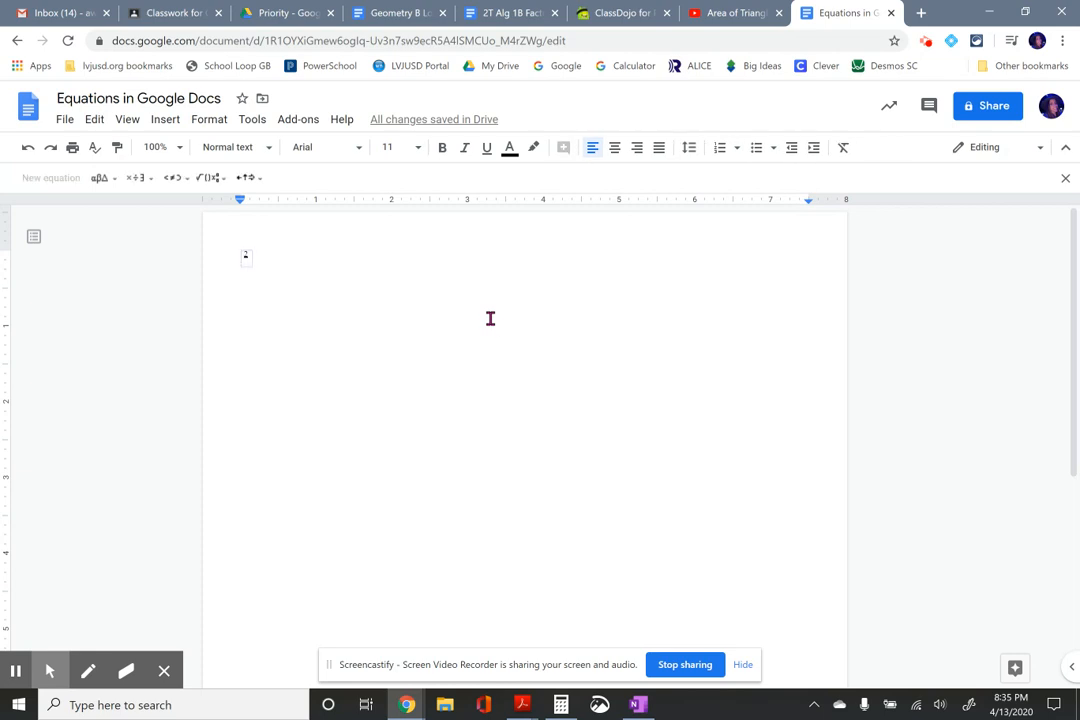
{"action": "type", "text": "2"}
{"action": "key", "text": "Return"}
{"action": "type", "text": "3"}
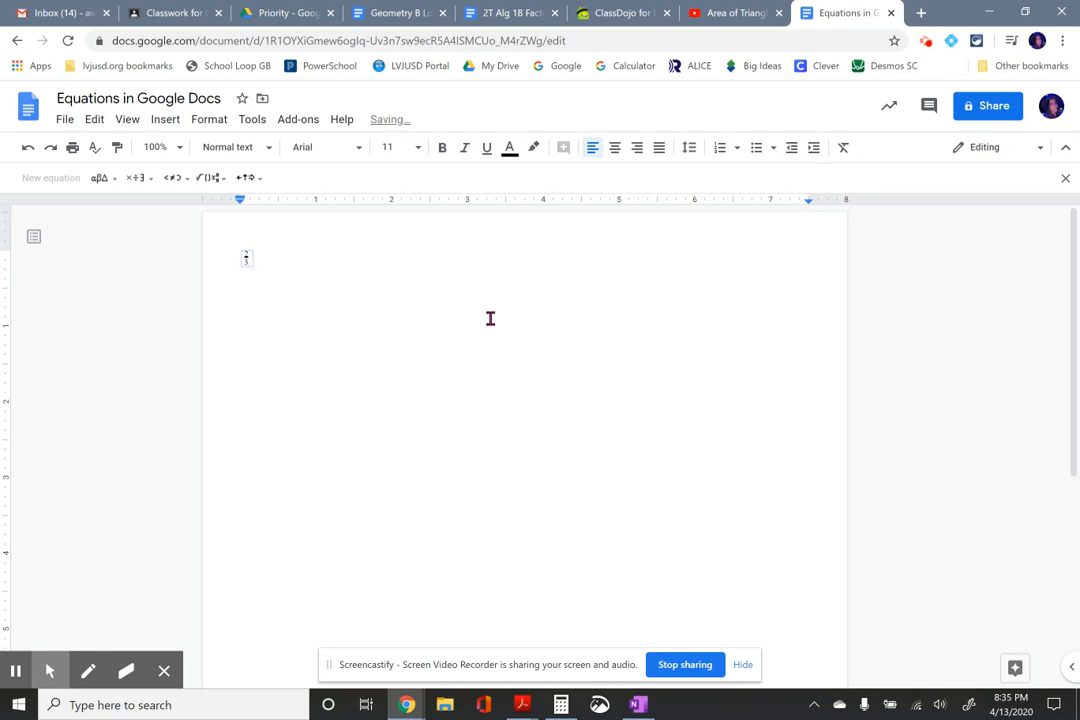
Enlarge the 2/3 fraction by setting its font size to 14.
{"action": "left_click", "coordinate": [241, 259]}
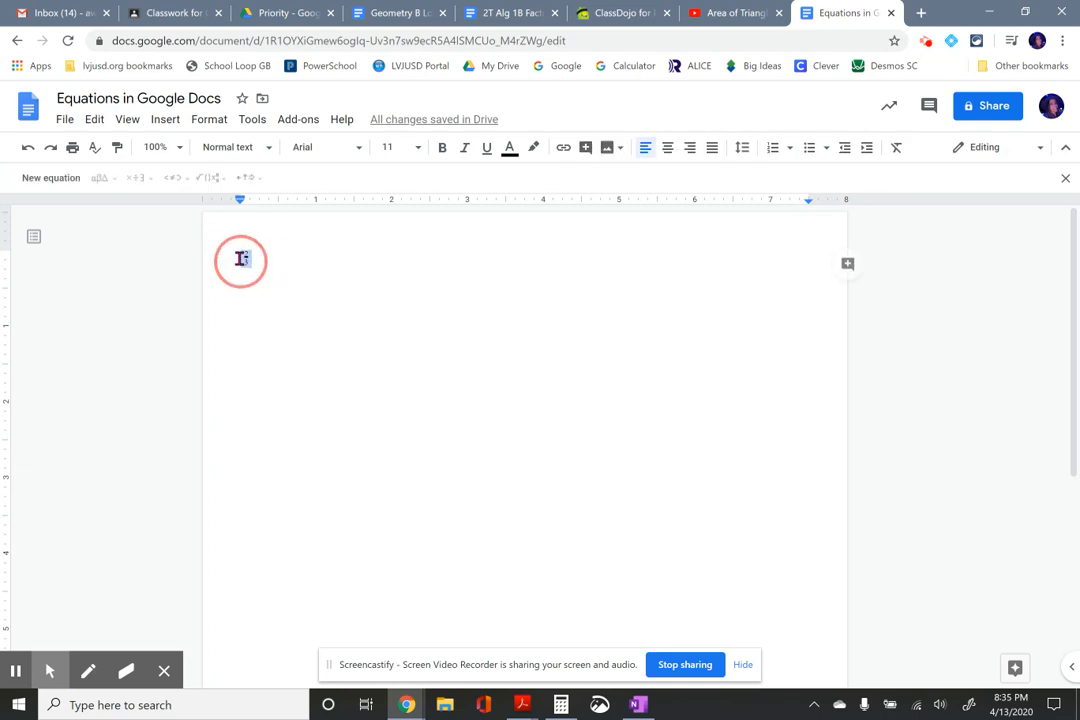
{"action": "left_click", "coordinate": [418, 148]}
{"action": "left_click", "coordinate": [398, 303]}
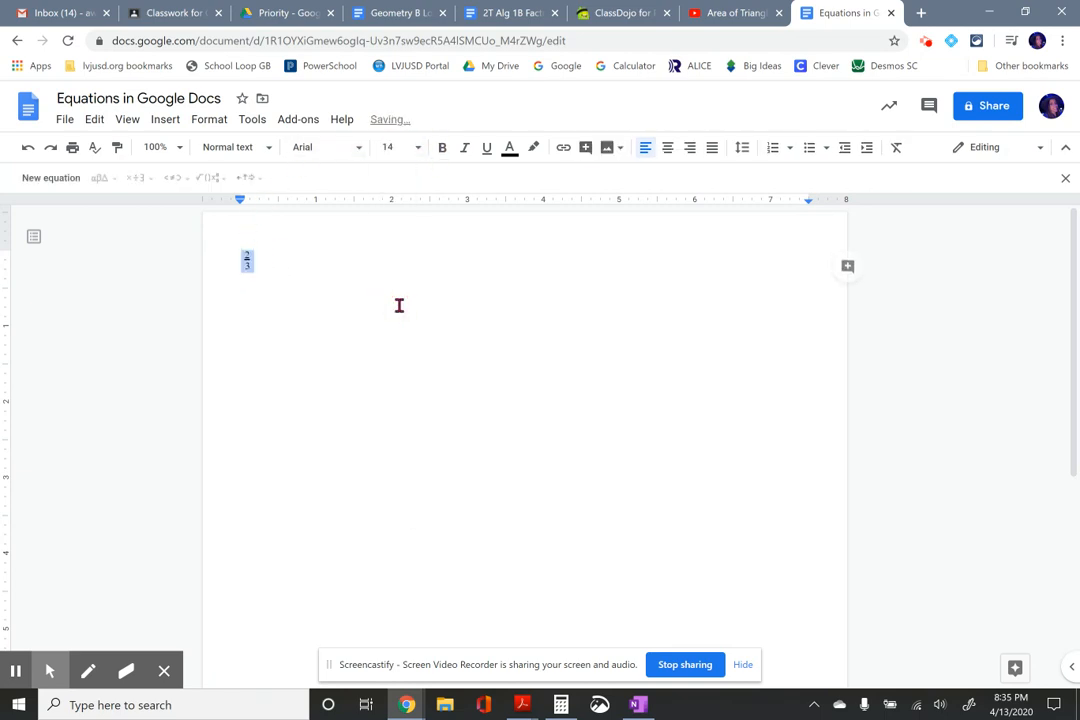
{"action": "left_click", "coordinate": [281, 260]}
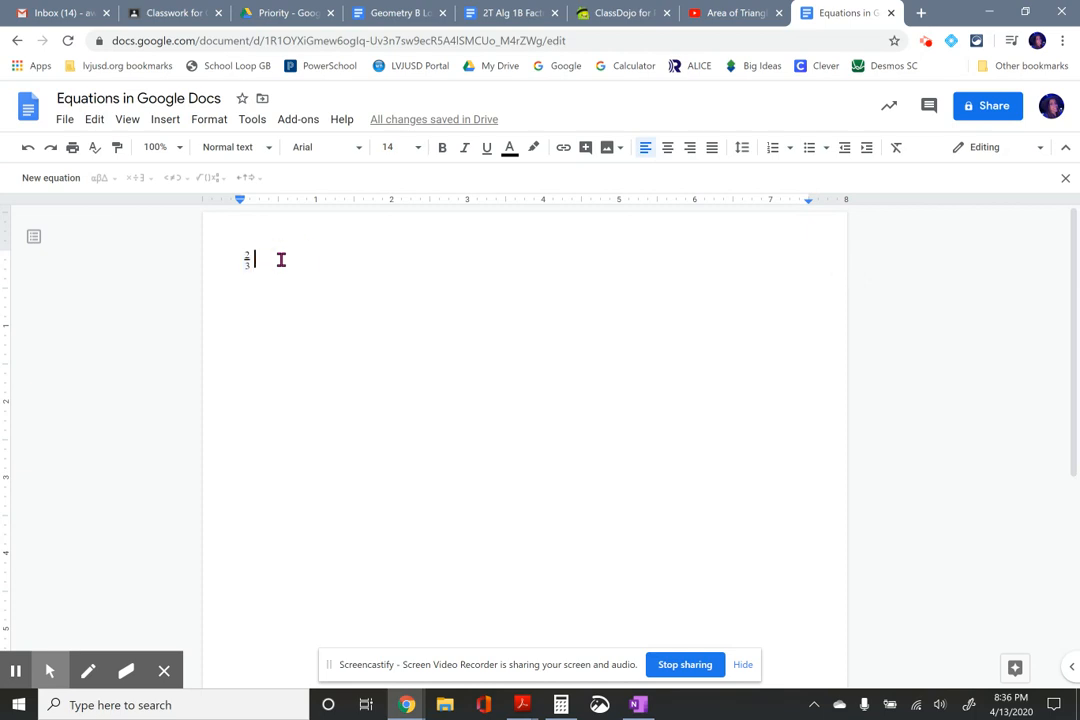
Add the variable x after the 2/3 fraction inside the equation, outside the denominator.
{"action": "key", "text": "Left"}
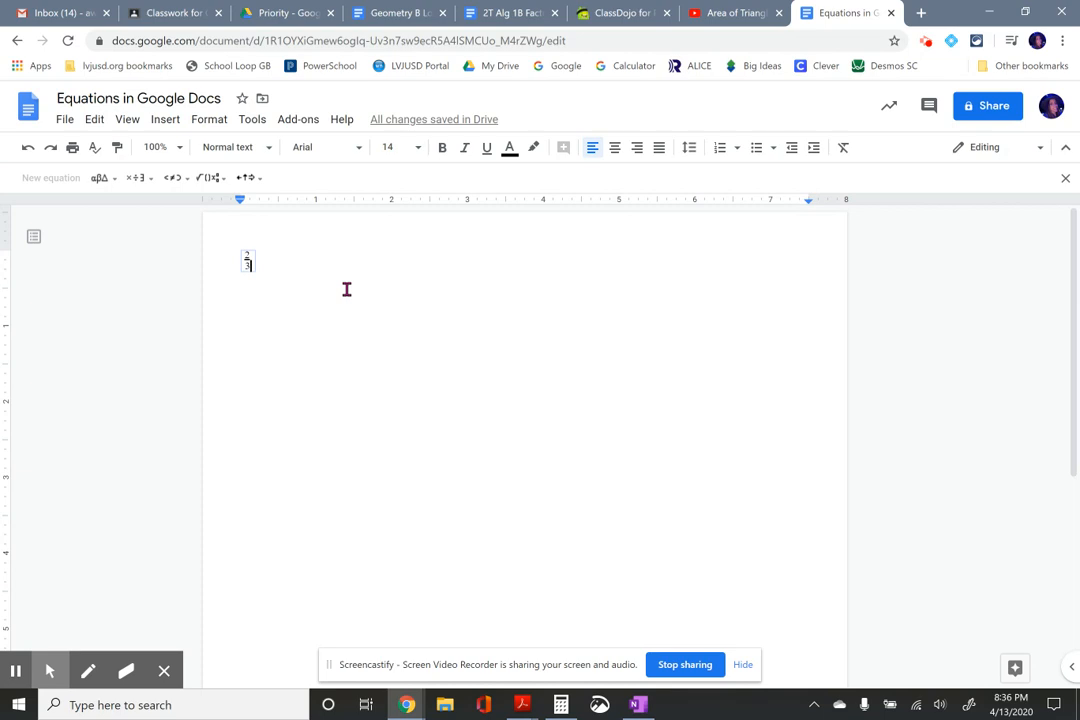
{"action": "type", "text": "x"}
{"action": "key", "text": "BackSpace"}
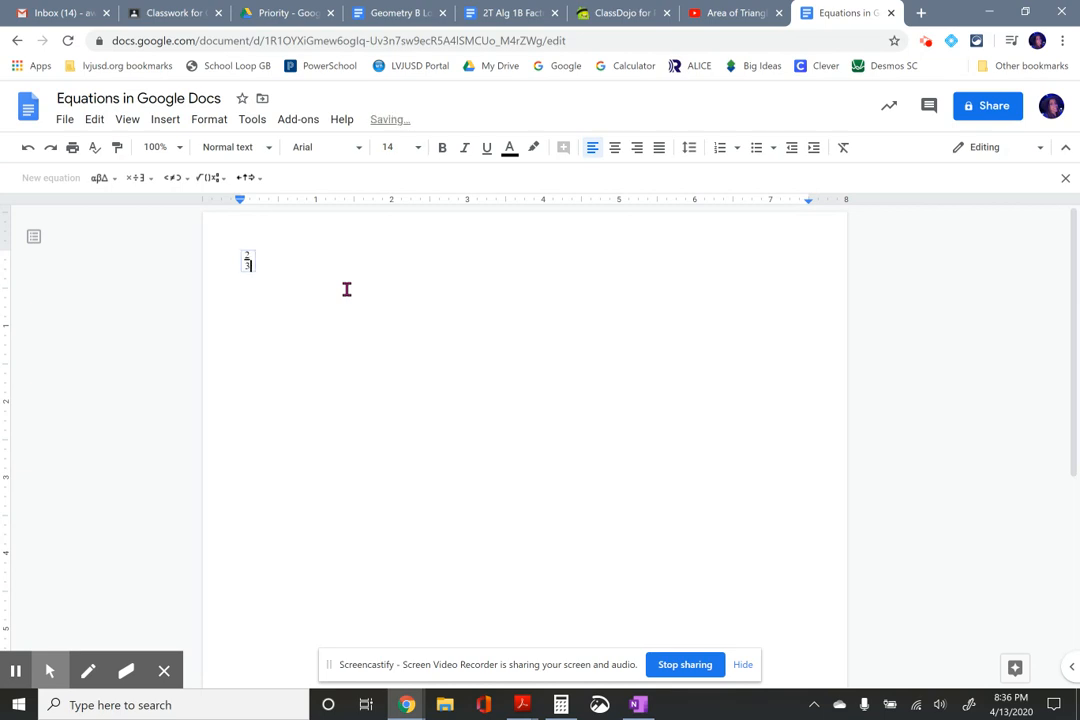
{"action": "key", "text": "Right"}
{"action": "type", "text": "x"}
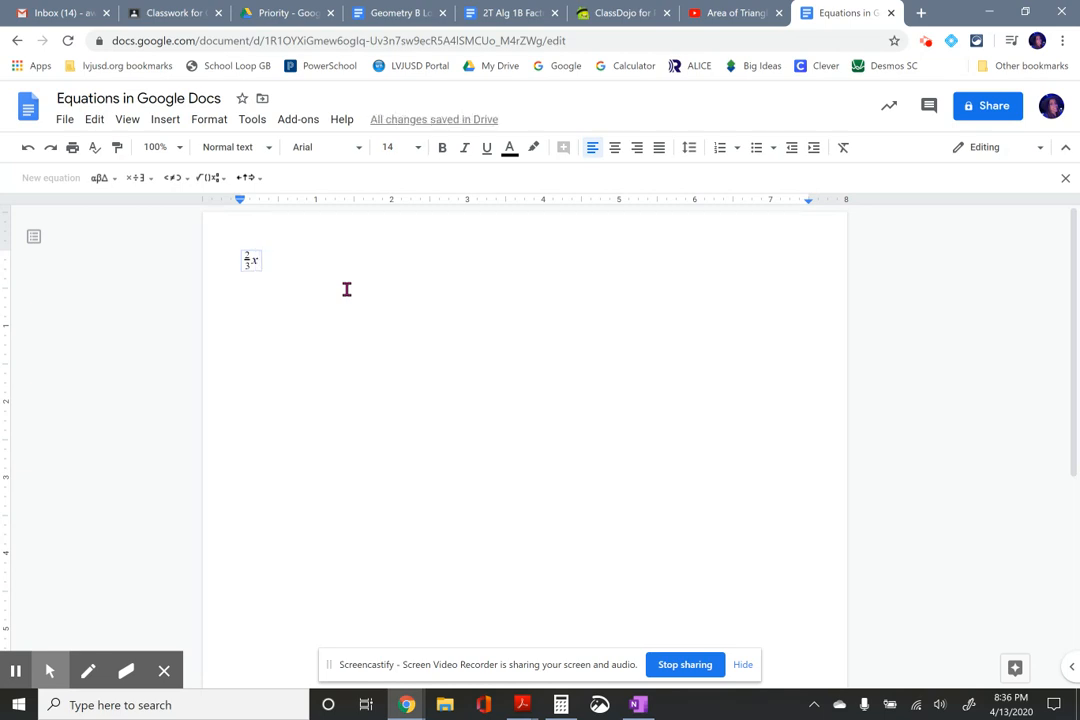
Delete the x and the whole fraction equation from the page.
{"action": "key", "text": "BackSpace"}
{"action": "key", "text": "BackSpace"}
{"action": "key", "text": "BackSpace"}
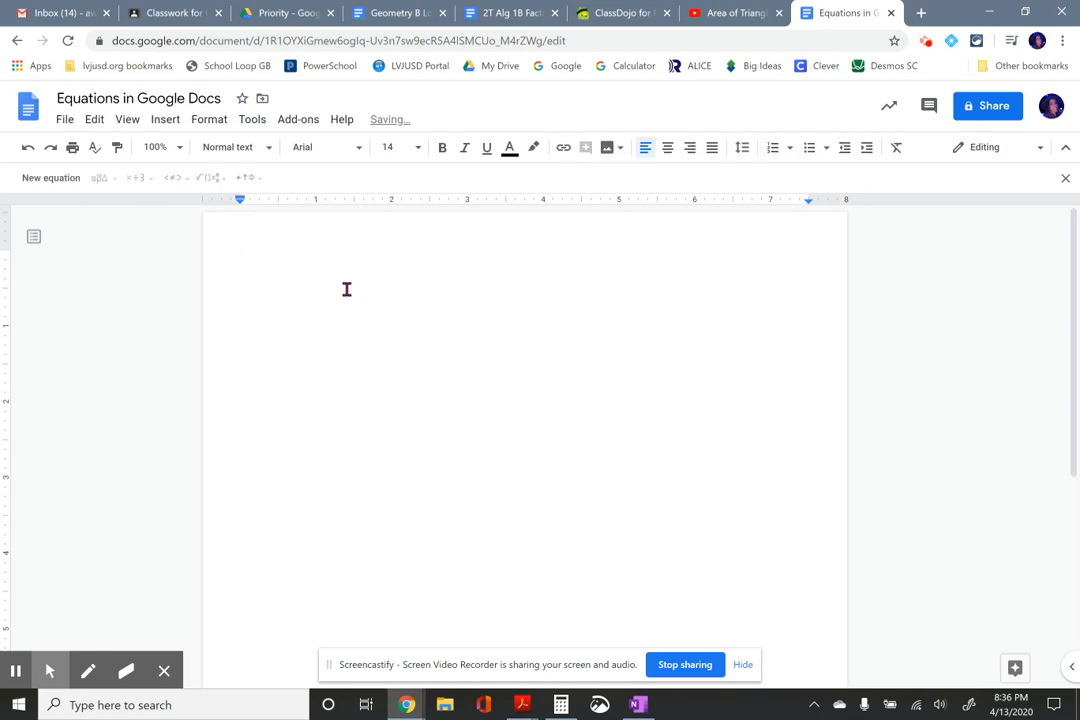
Insert a new equation containing the fraction 2/3.
{"action": "left_click", "coordinate": [42, 182]}
{"action": "left_click", "coordinate": [210, 178]}
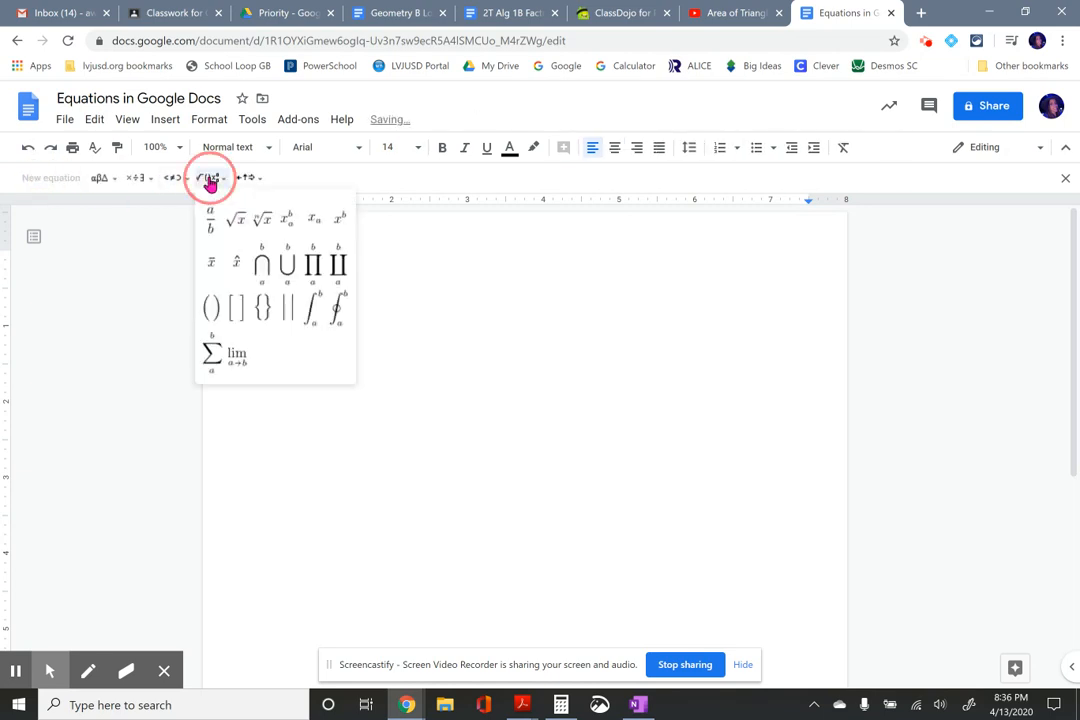
{"action": "left_click", "coordinate": [210, 226]}
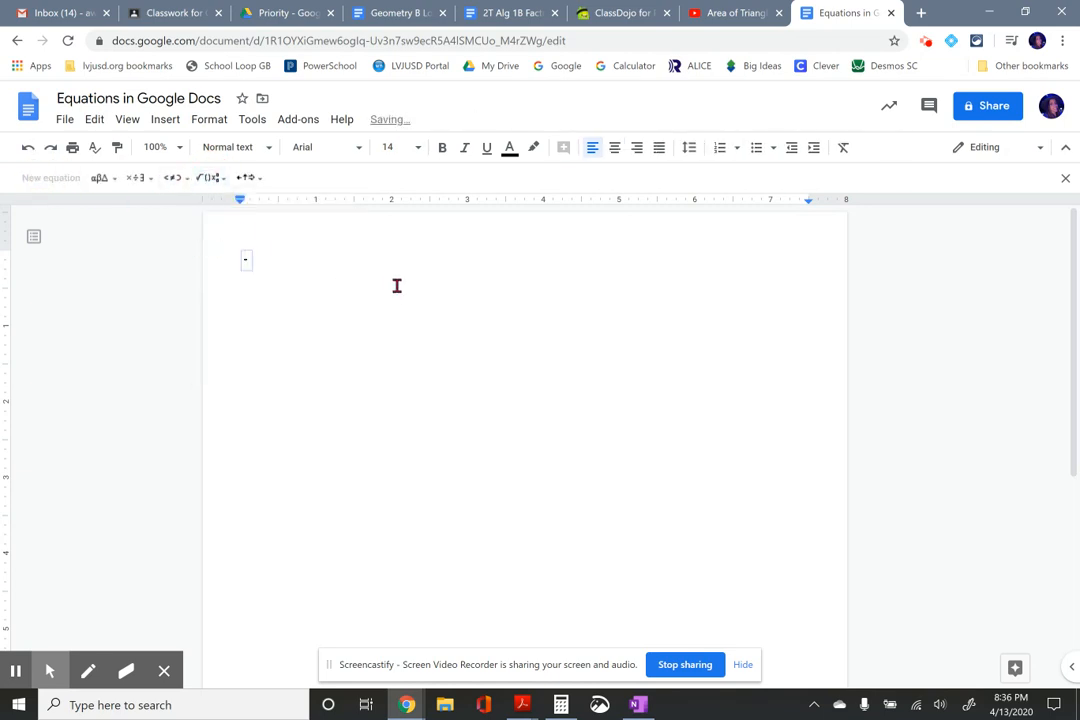
{"action": "type", "text": "2/3"}
Select the re-entered 2/3 fraction and apply font size 14 to it.
{"action": "left_click", "coordinate": [237, 254]}
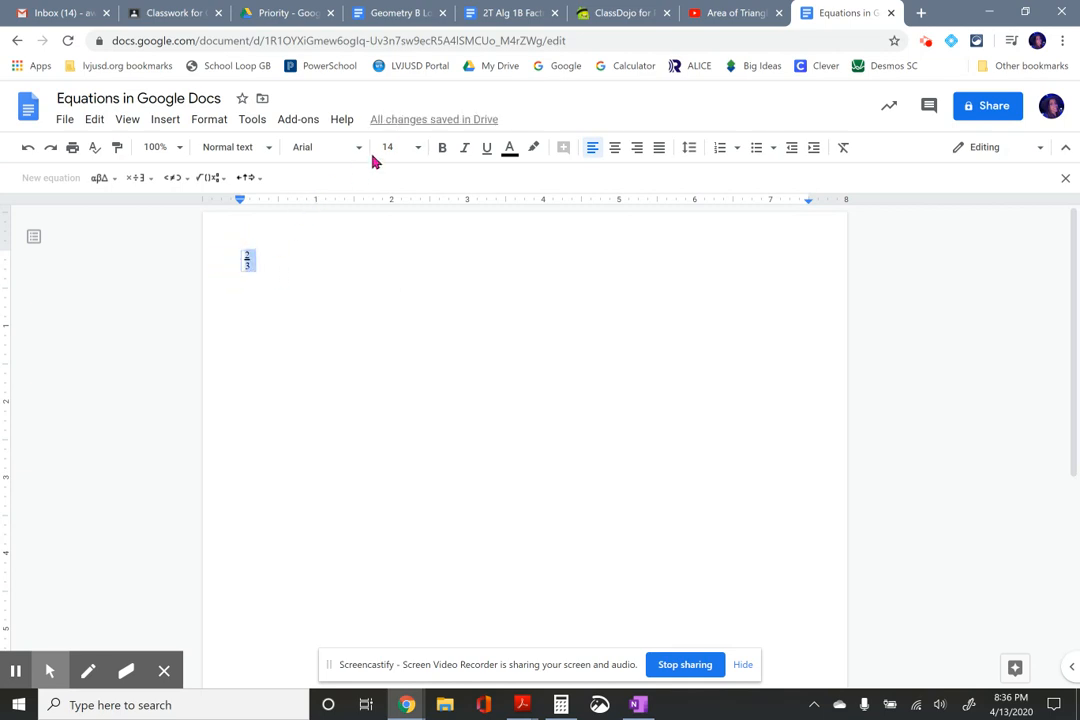
{"action": "left_click", "coordinate": [413, 147]}
{"action": "left_click", "coordinate": [417, 338]}
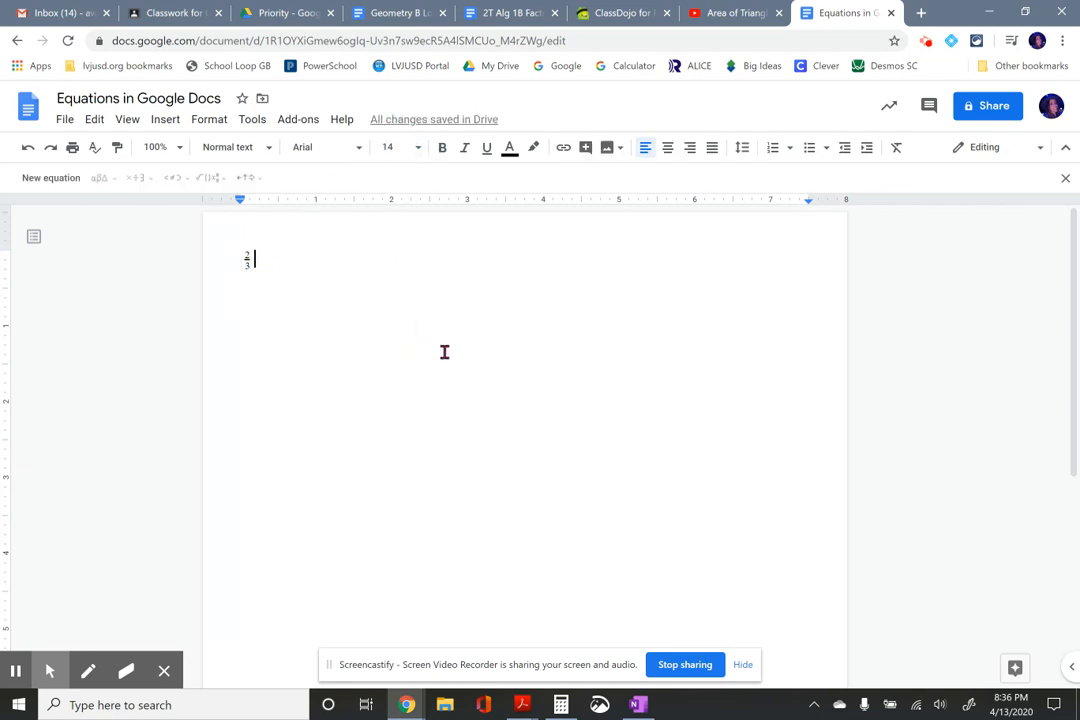
{"action": "left_click_drag", "start_coordinate": [287, 260], "coordinate": [233, 261]}
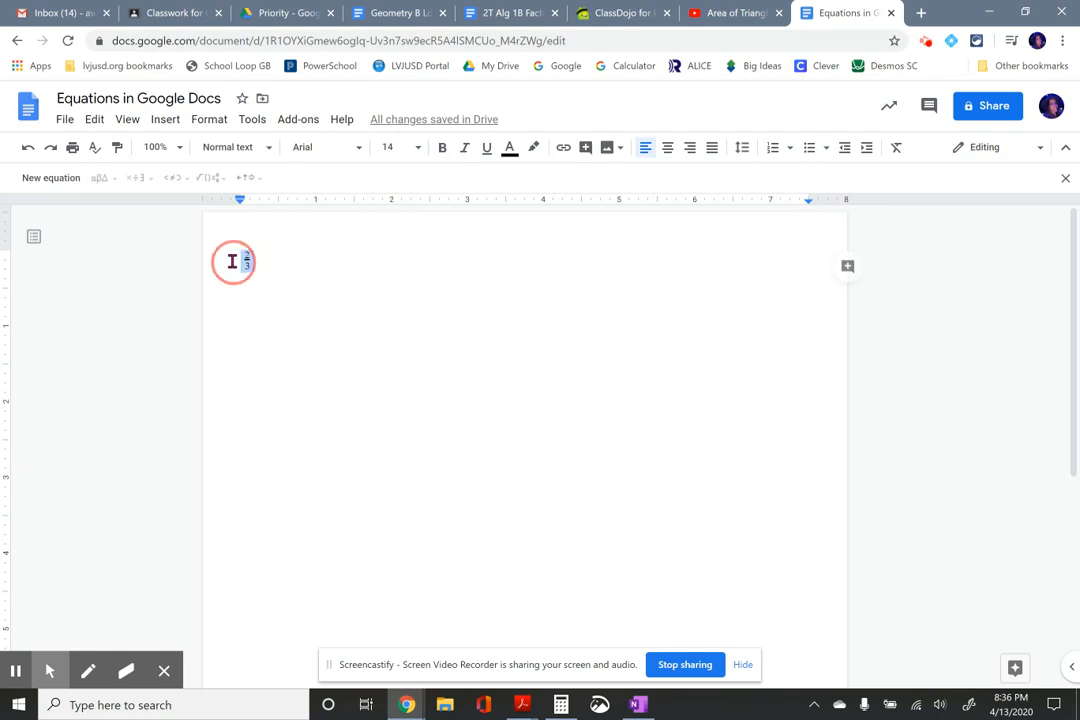
{"action": "left_click", "coordinate": [390, 147]}
{"action": "type", "text": "4"}
{"action": "key", "text": "Return"}
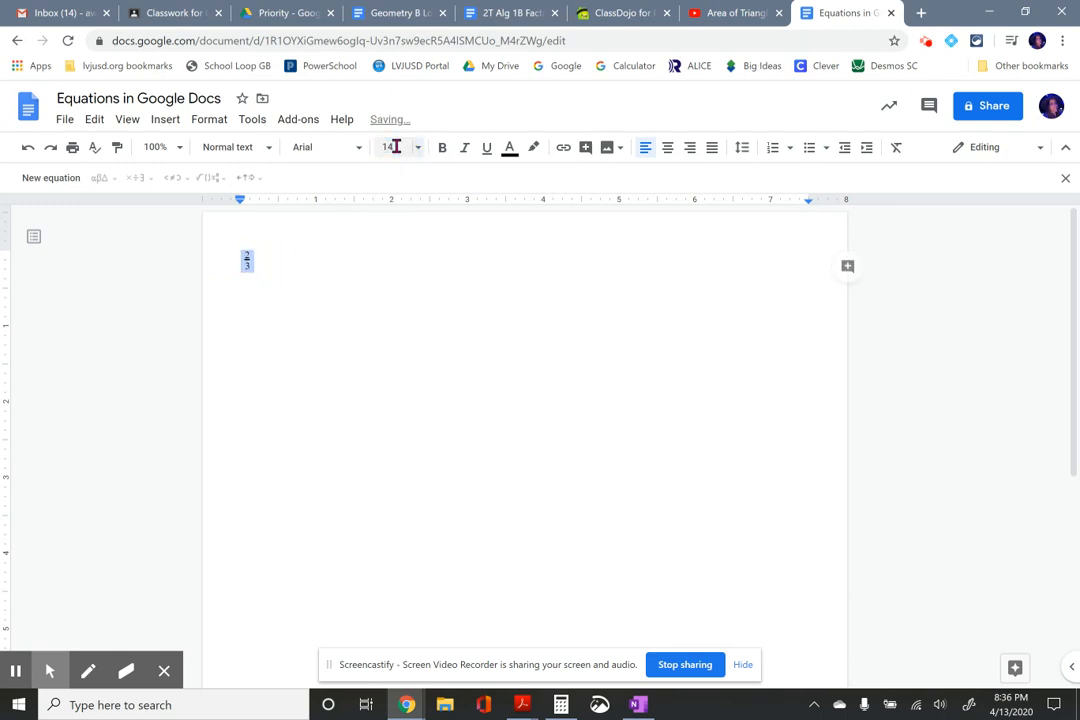
{"action": "left_click", "coordinate": [311, 335]}
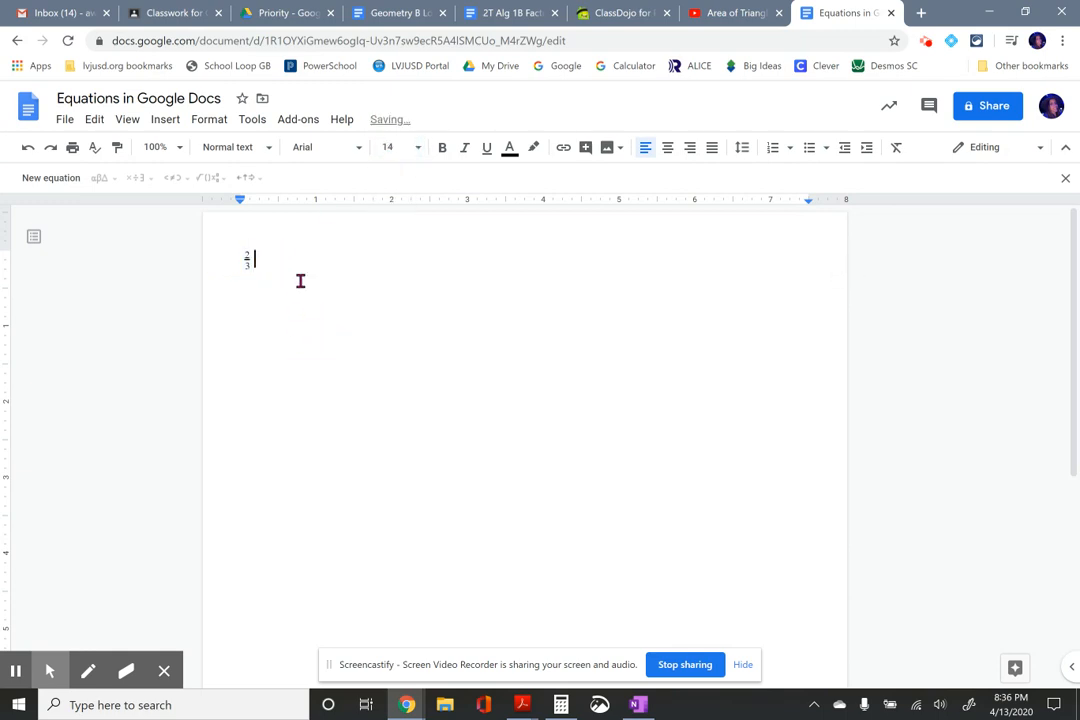
Insert a new equation below the 2/3 fraction and enter a² in it as a superscript expression.
{"action": "key", "text": "Return"}
{"action": "left_click", "coordinate": [63, 184]}
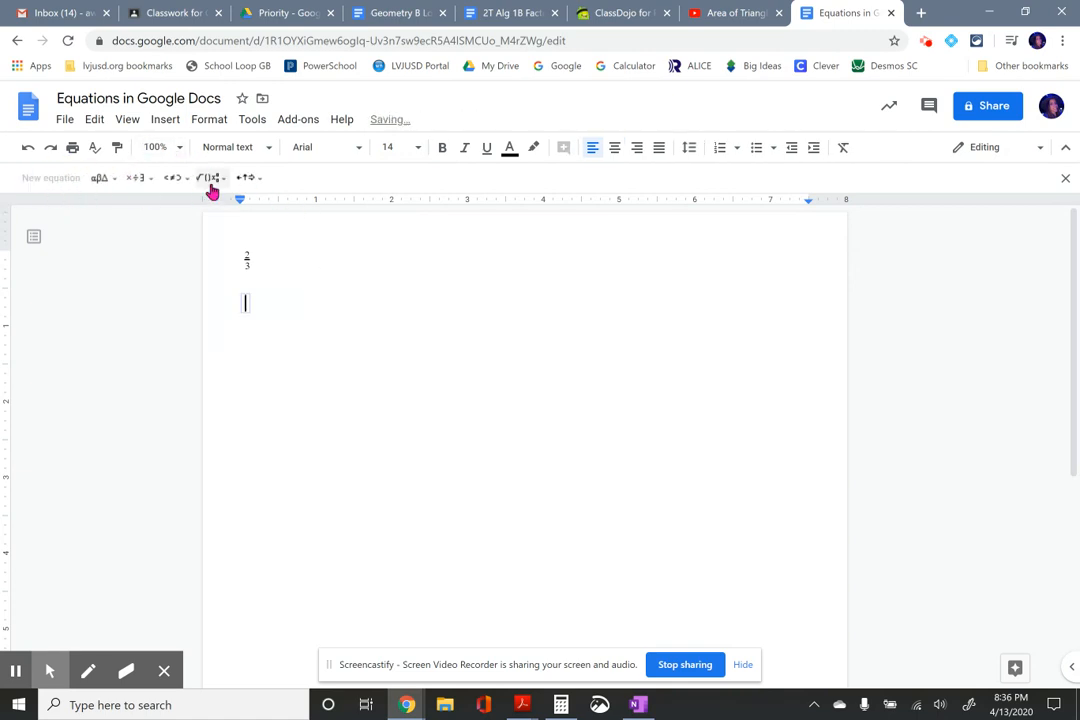
{"action": "left_click", "coordinate": [204, 177]}
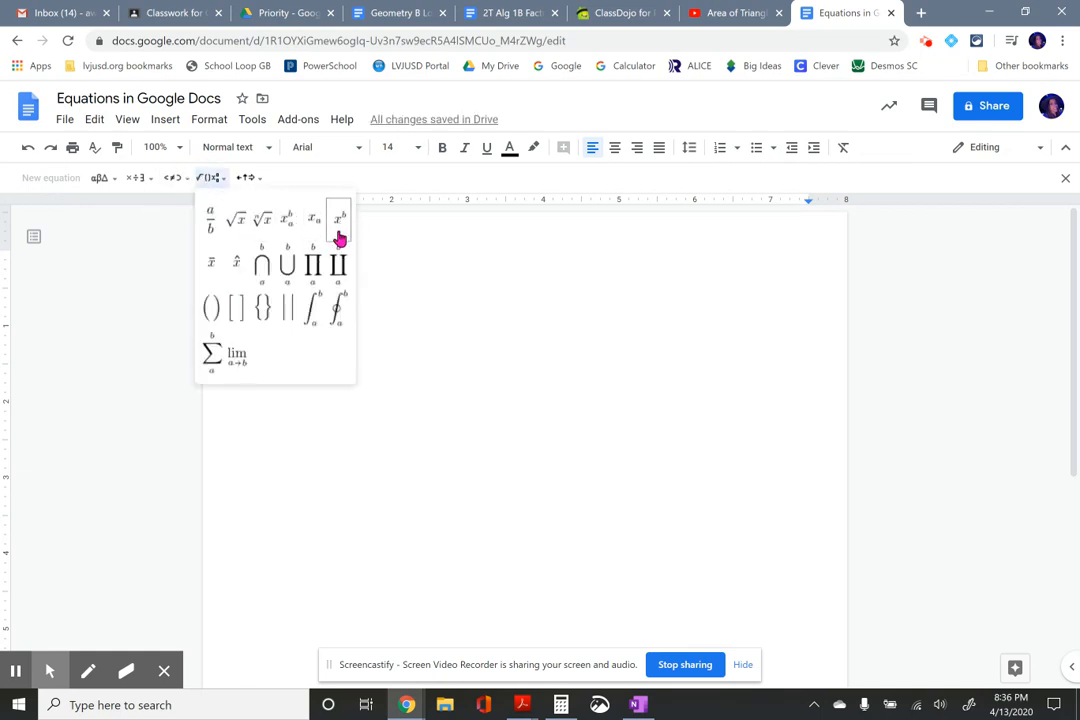
{"action": "left_click", "coordinate": [339, 236]}
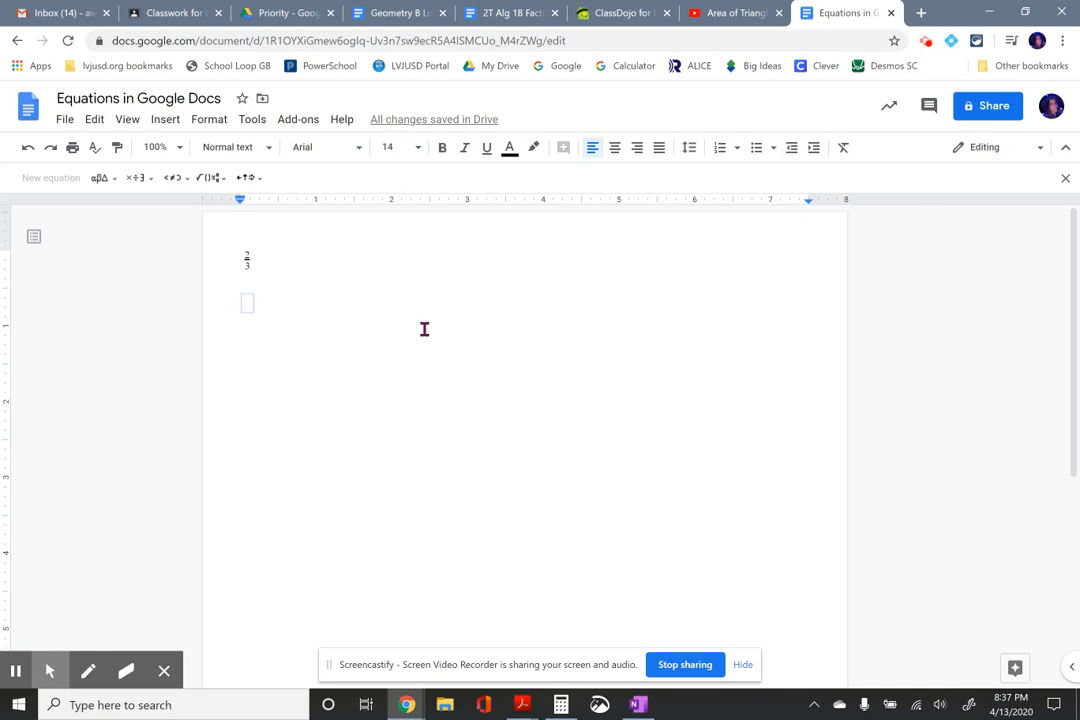
{"action": "type", "text": "a"}
{"action": "type", "text": "^2"}
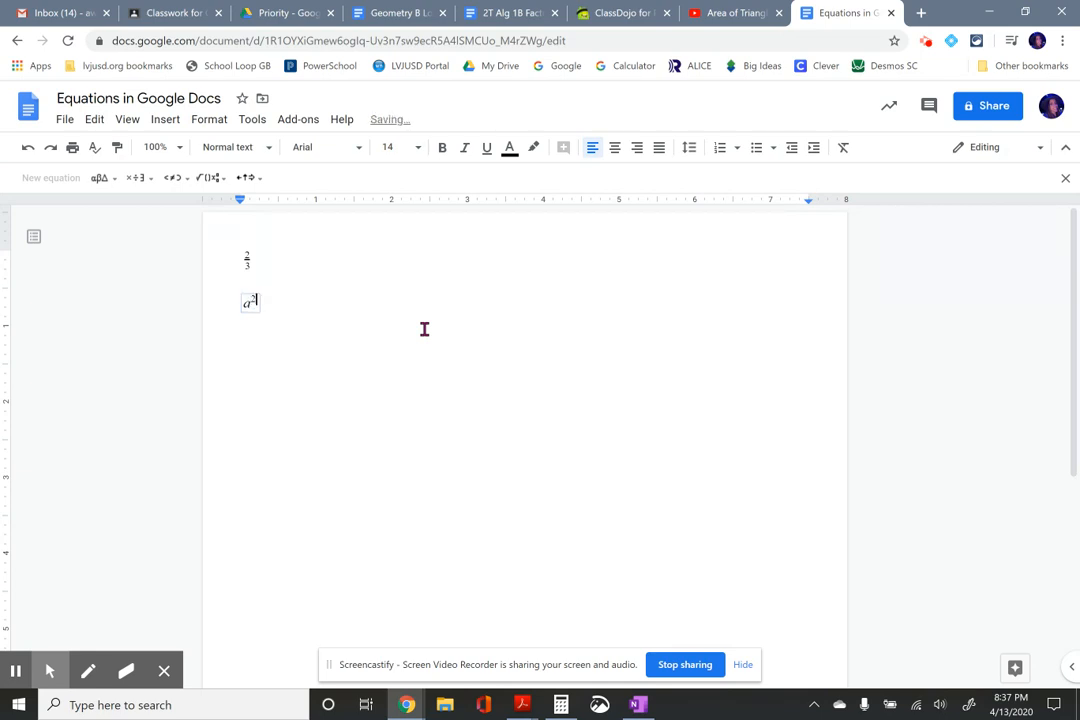
{"action": "key", "text": "Right"}
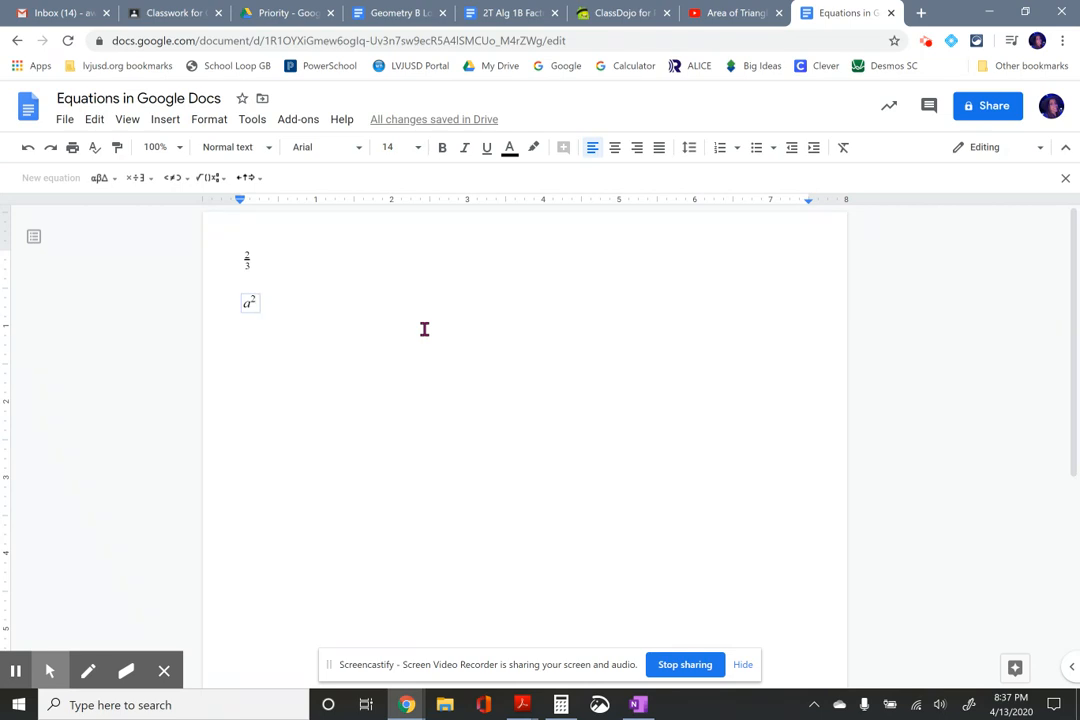
Extend the equation with a plus sign and b², keeping the 2 as a superscript.
{"action": "type", "text": "+"}
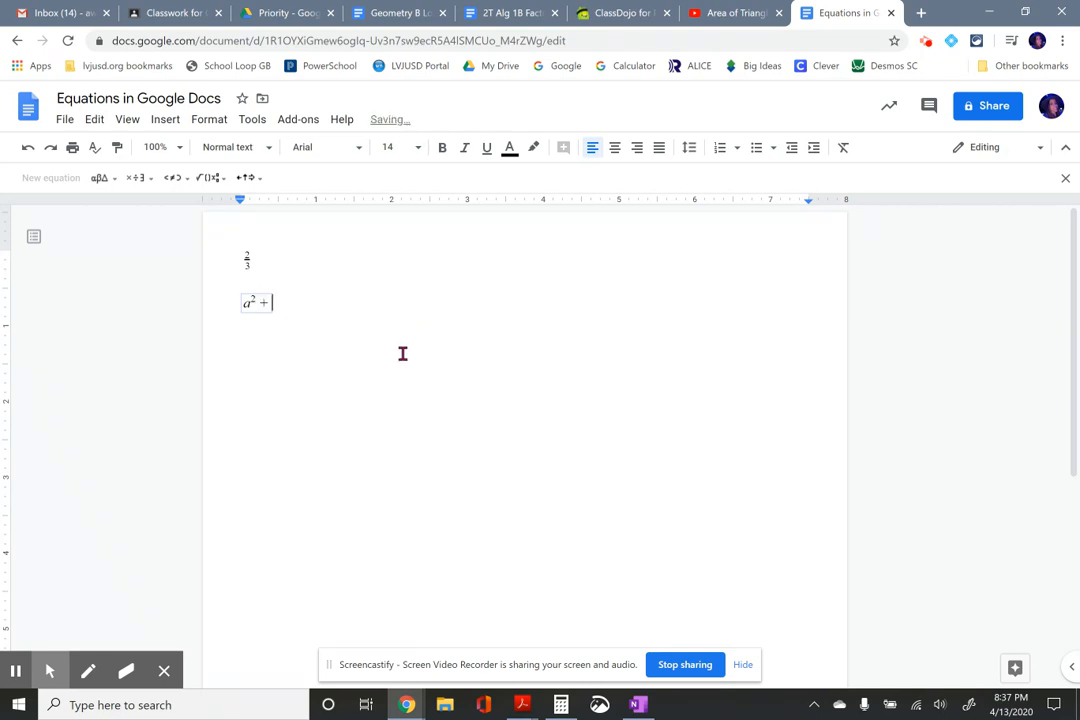
{"action": "left_click", "coordinate": [206, 180]}
{"action": "left_click", "coordinate": [338, 218]}
{"action": "type", "text": "b"}
{"action": "type", "text": "2"}
{"action": "key", "text": "Right"}
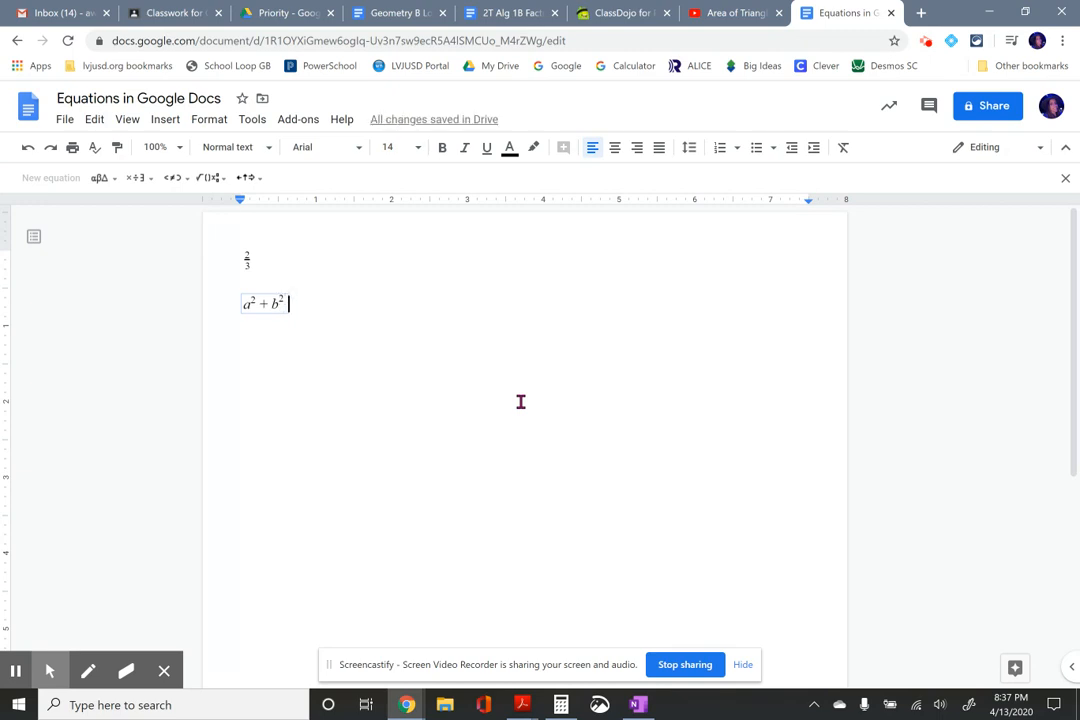
Try adding = c² after b² with a caret for the exponent, and erase that addition.
{"action": "type", "text": "="}
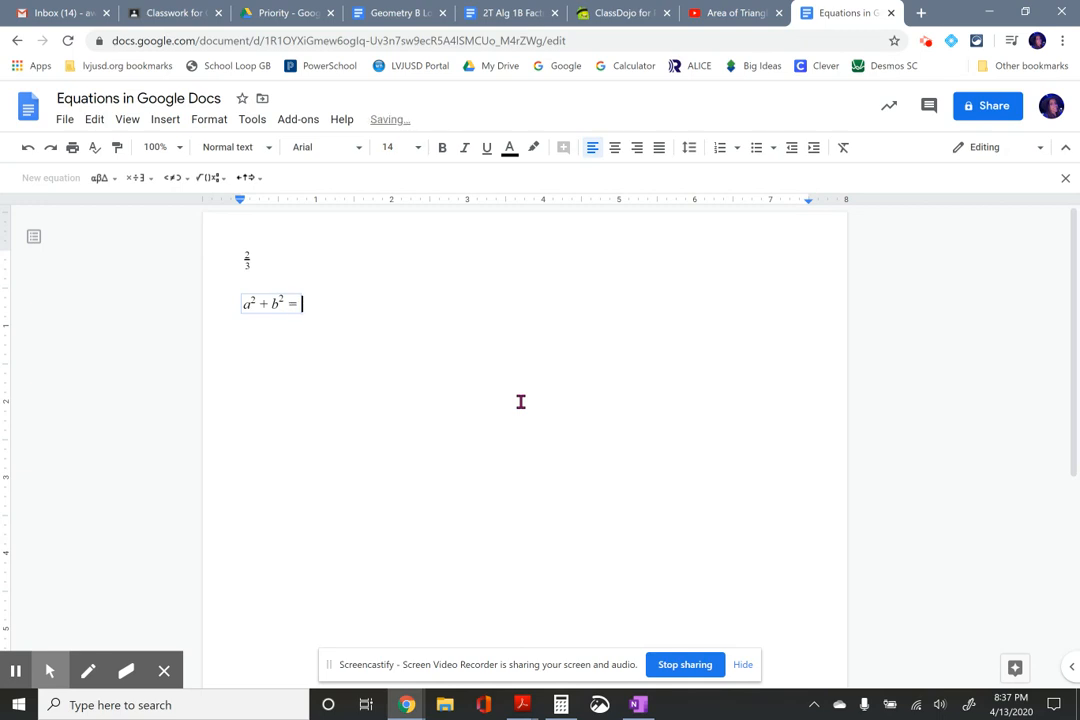
{"action": "left_click", "coordinate": [213, 177]}
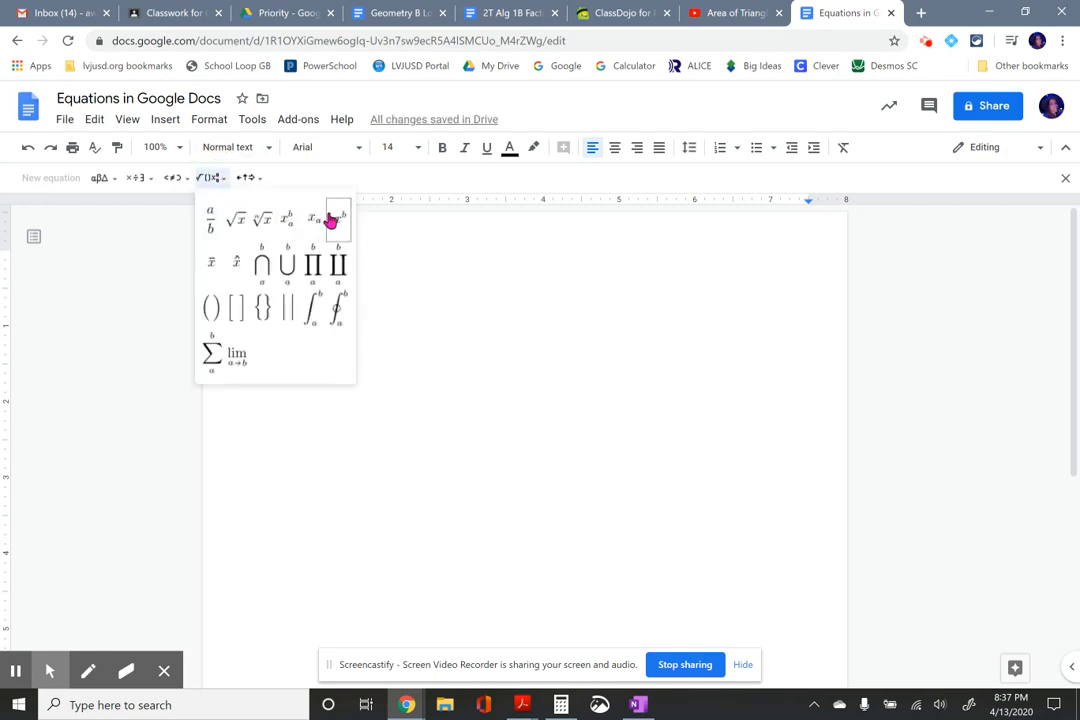
{"action": "key", "text": "Escape"}
{"action": "type", "text": "c"}
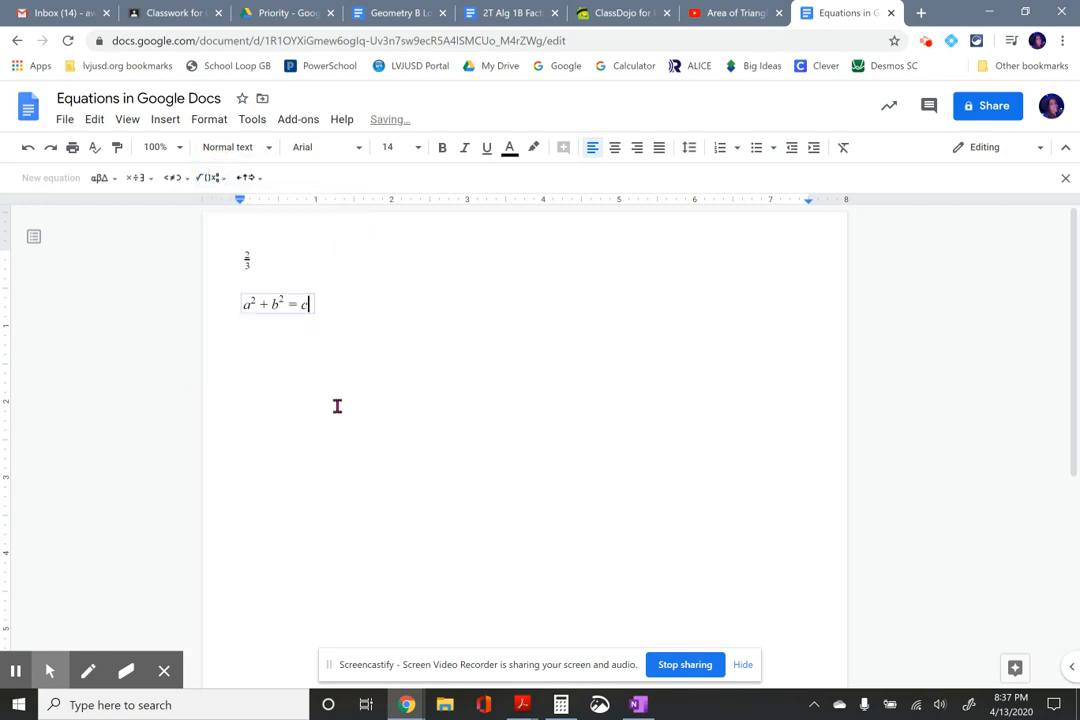
{"action": "type", "text": "^"}
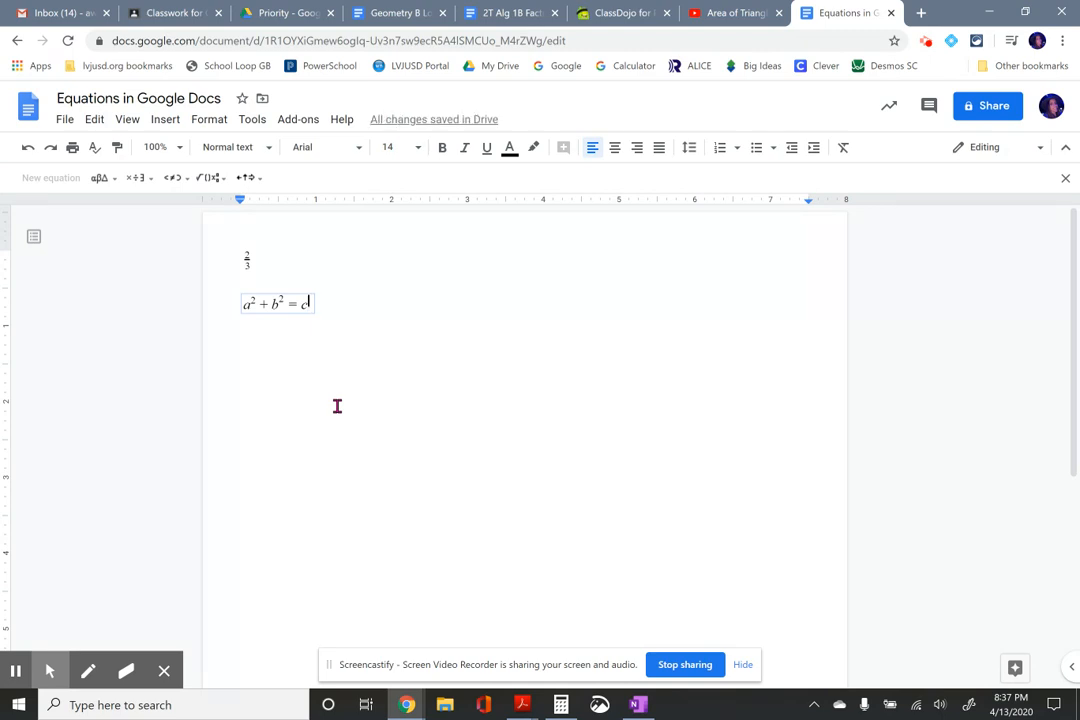
{"action": "type", "text": "2"}
{"action": "key", "text": "BackSpace"}
{"action": "key", "text": "BackSpace"}
{"action": "key", "text": "BackSpace"}
{"action": "key", "text": "BackSpace"}
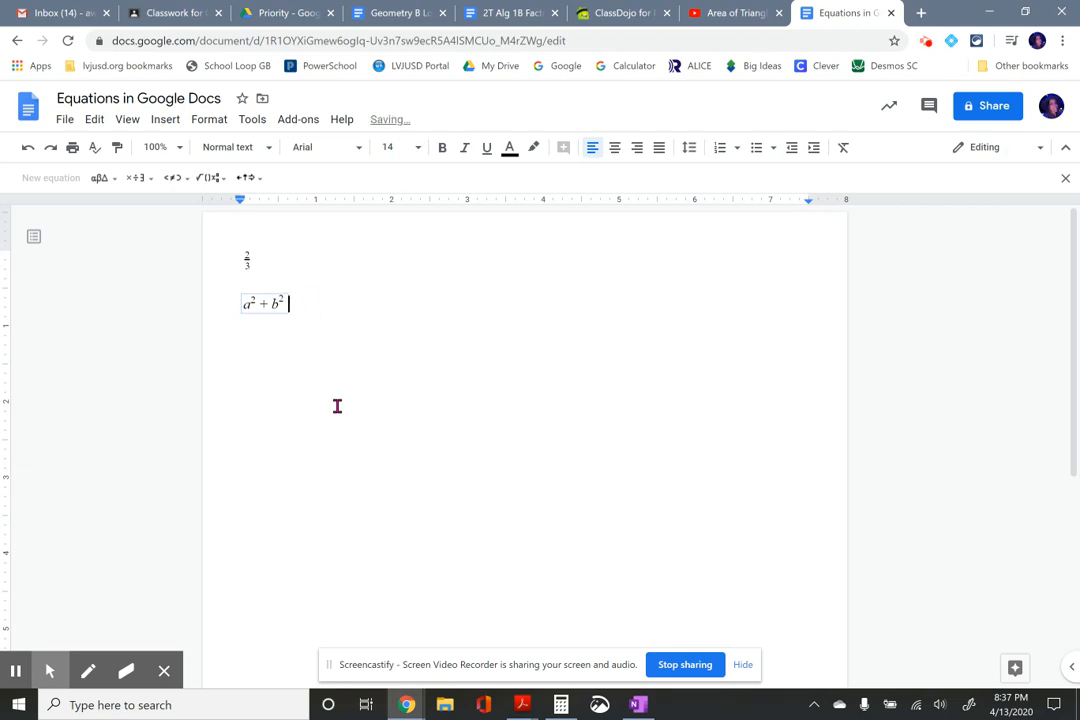
Complete the equation with = c² using the superscript template, and start a new paragraph after a blank line below it.
{"action": "type", "text": "="}
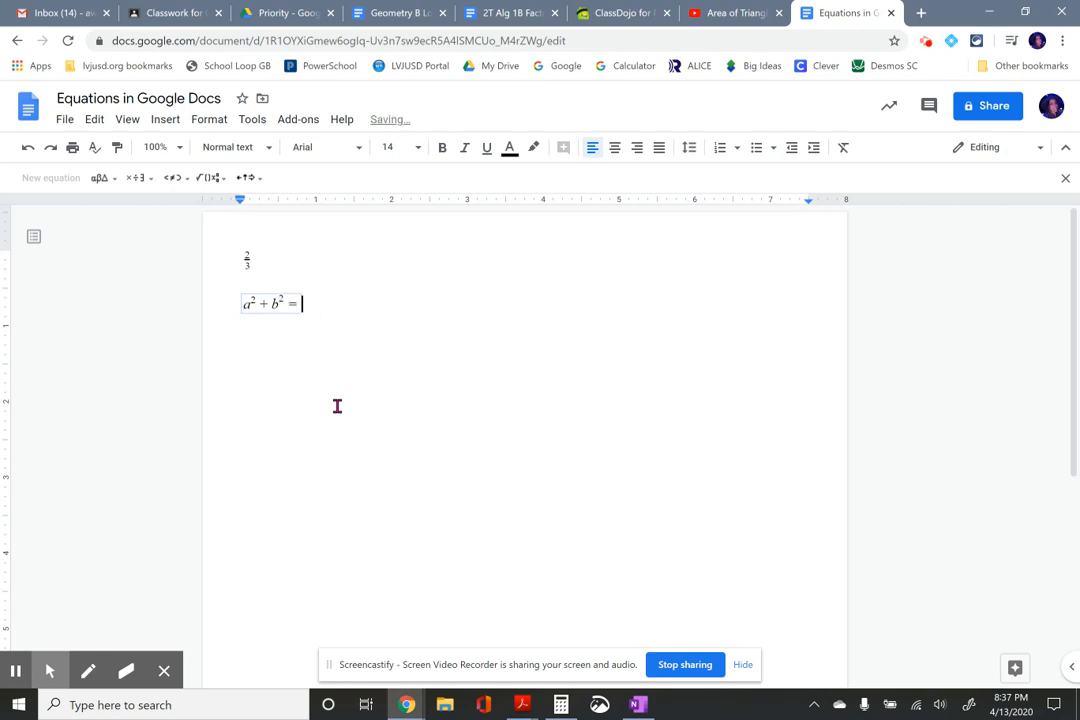
{"action": "left_click", "coordinate": [210, 178]}
{"action": "left_click", "coordinate": [338, 220]}
{"action": "type", "text": "c"}
{"action": "type", "text": "2"}
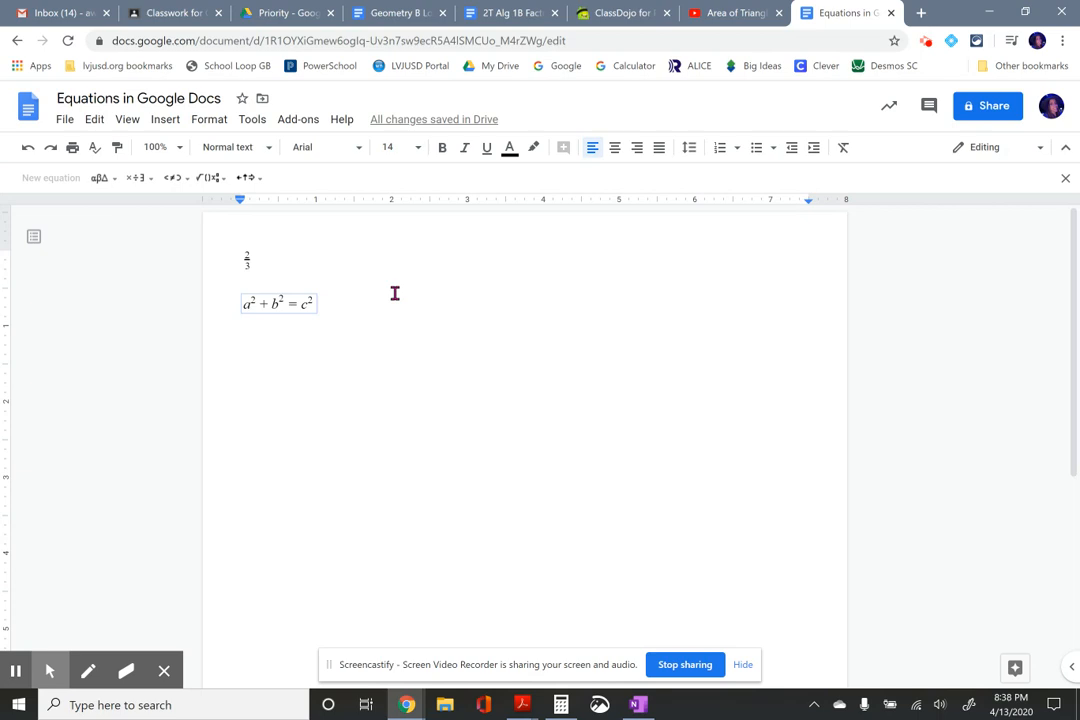
{"action": "left_click", "coordinate": [395, 293]}
{"action": "key", "text": "Return"}
{"action": "key", "text": "Return"}
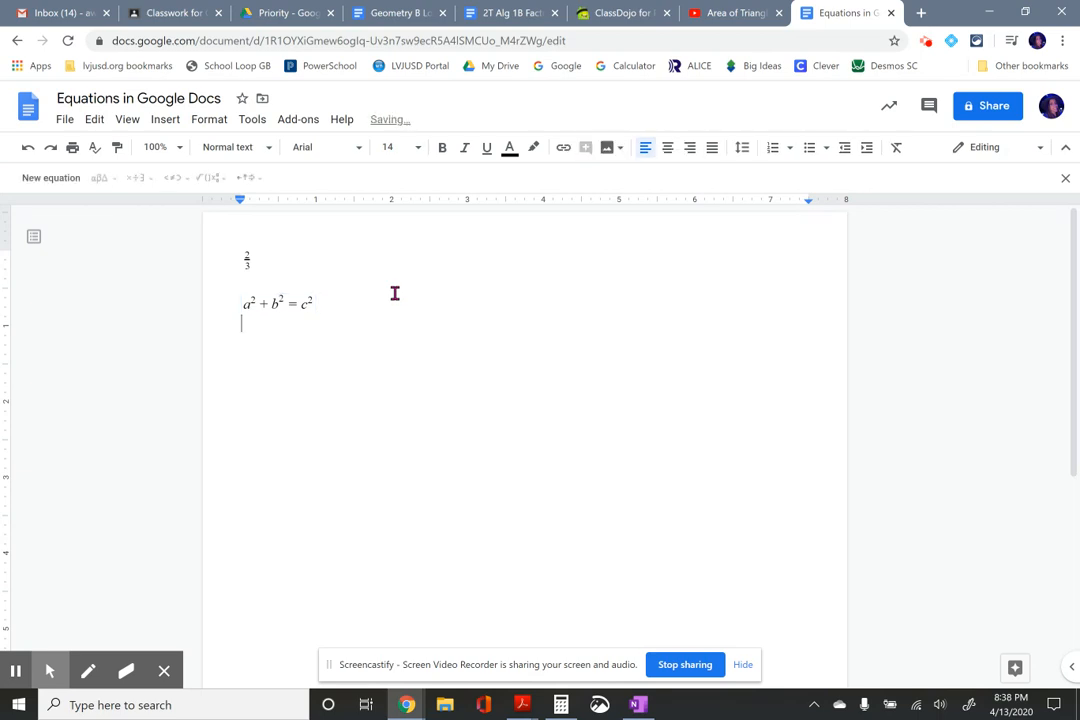
{"action": "left_click", "coordinate": [42, 180]}
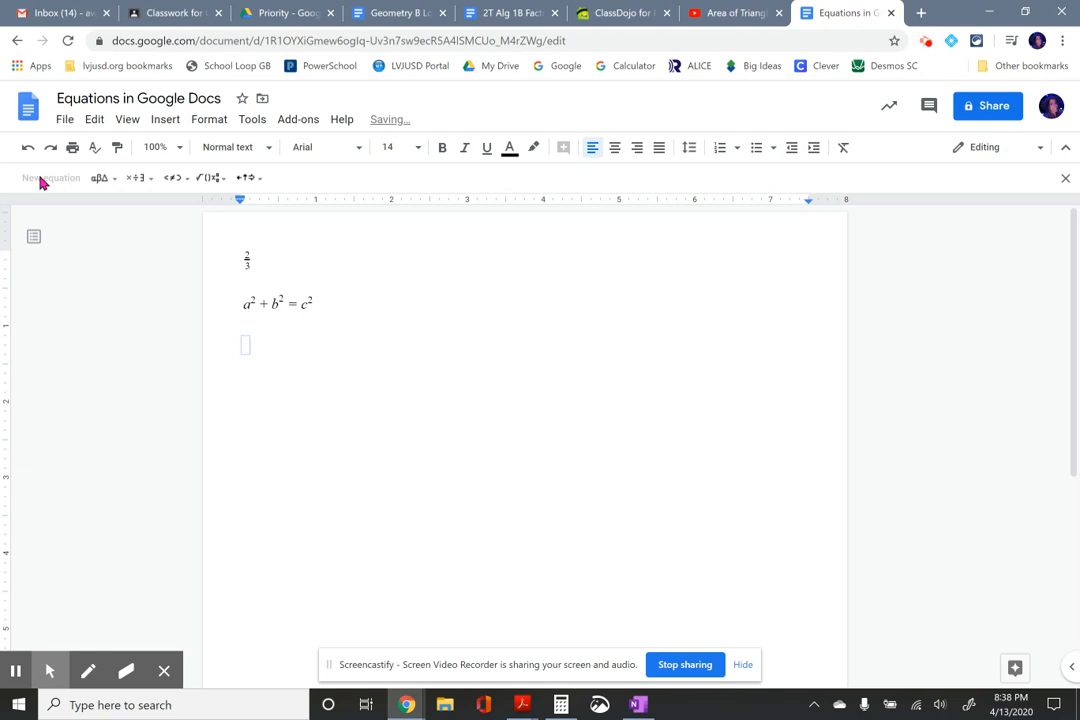
{"action": "key", "text": "BackSpace"}
{"action": "key", "text": "BackSpace"}
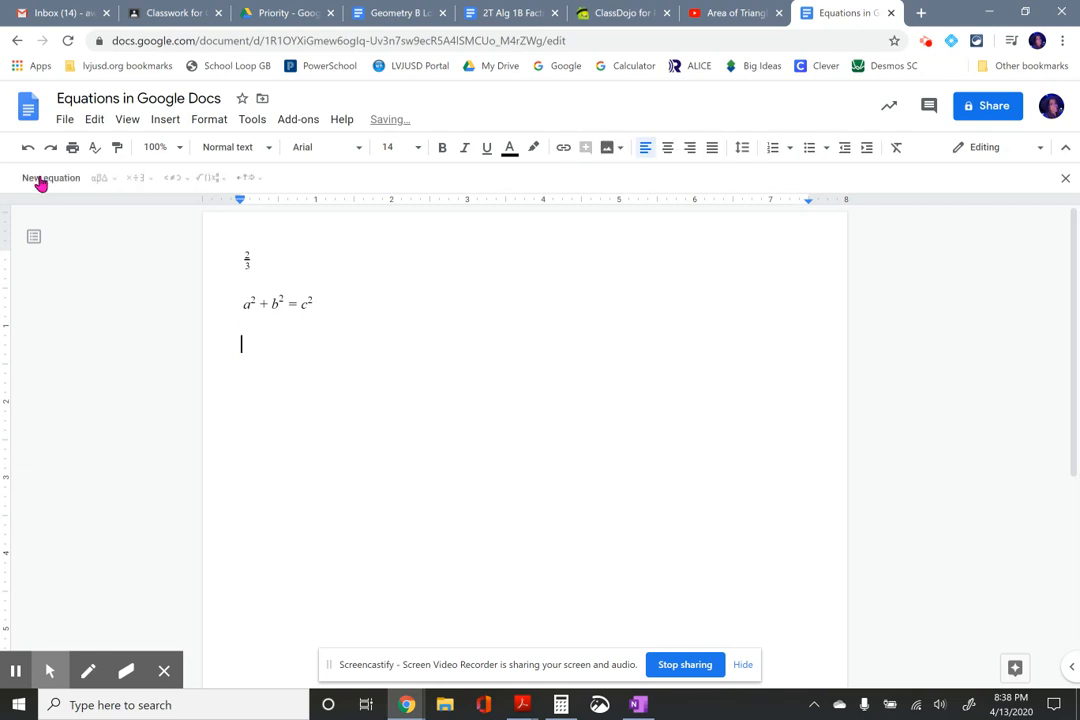
{"action": "left_click", "coordinate": [166, 122]}
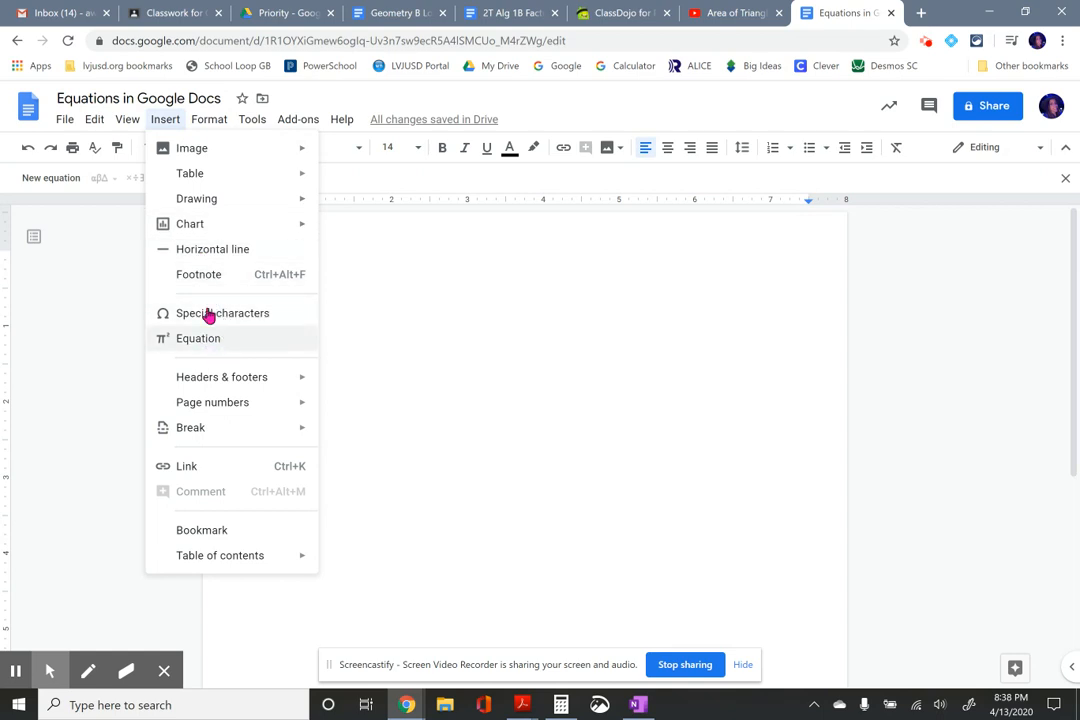
Insert a new equation below a² + b² = c² containing the Greek letter π.
{"action": "left_click", "coordinate": [45, 180]}
{"action": "left_click", "coordinate": [103, 179]}
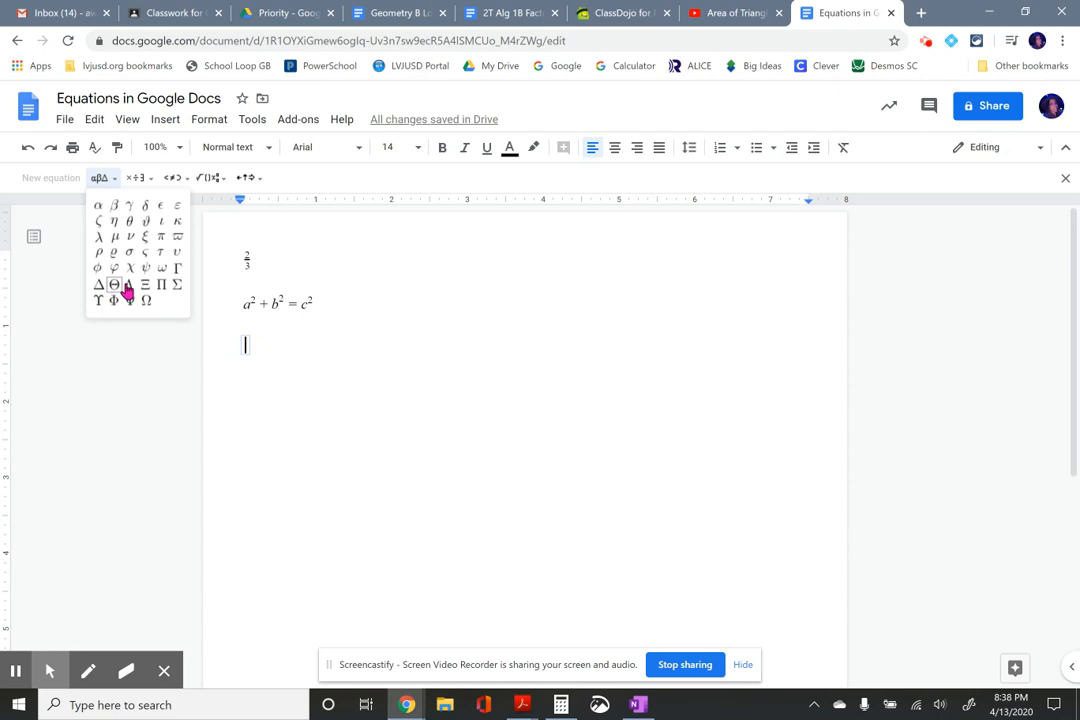
{"action": "left_click", "coordinate": [159, 236]}
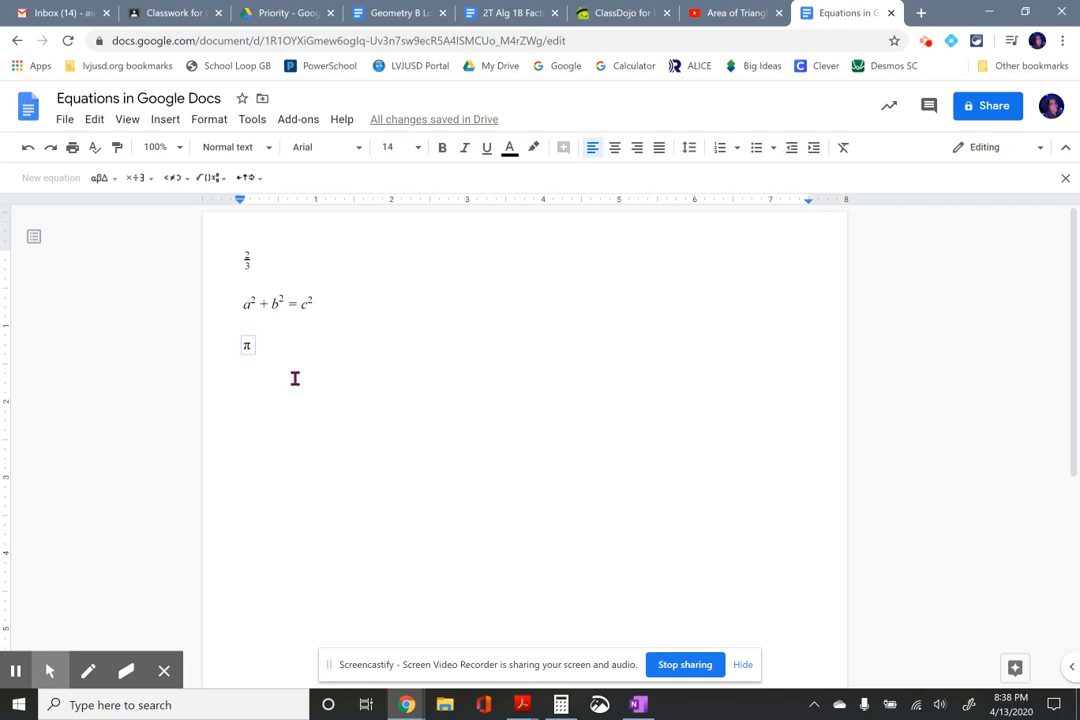
{"action": "type", "text": "r"}
{"action": "key", "text": "BackSpace"}
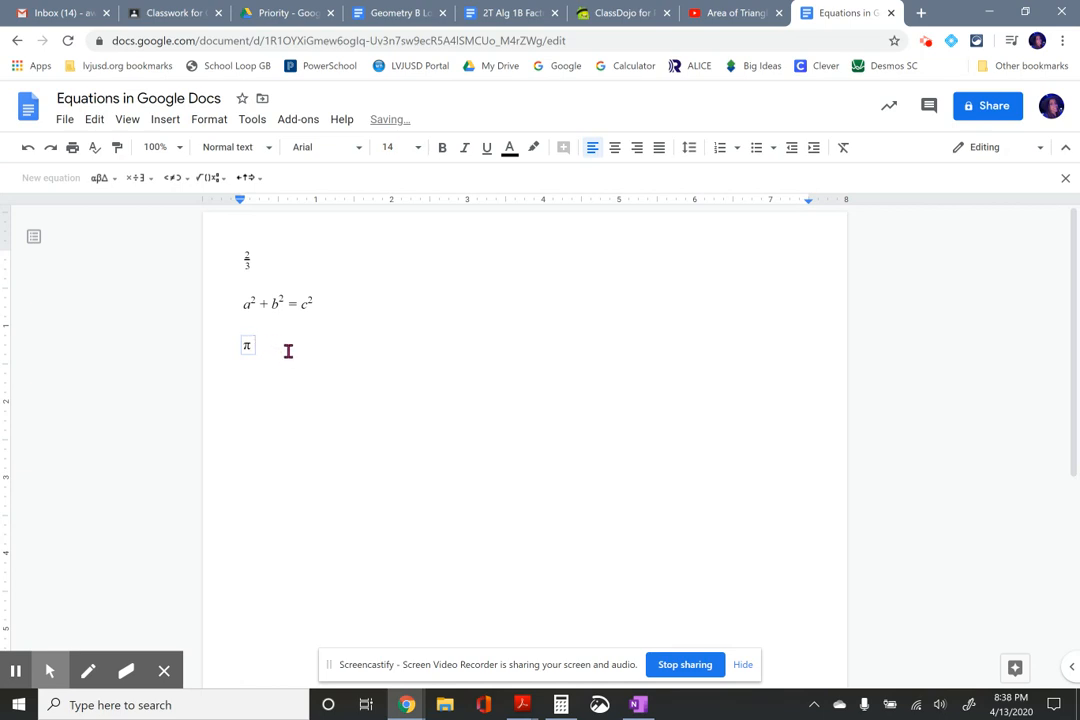
{"action": "left_click", "coordinate": [100, 180]}
{"action": "left_click", "coordinate": [162, 240]}
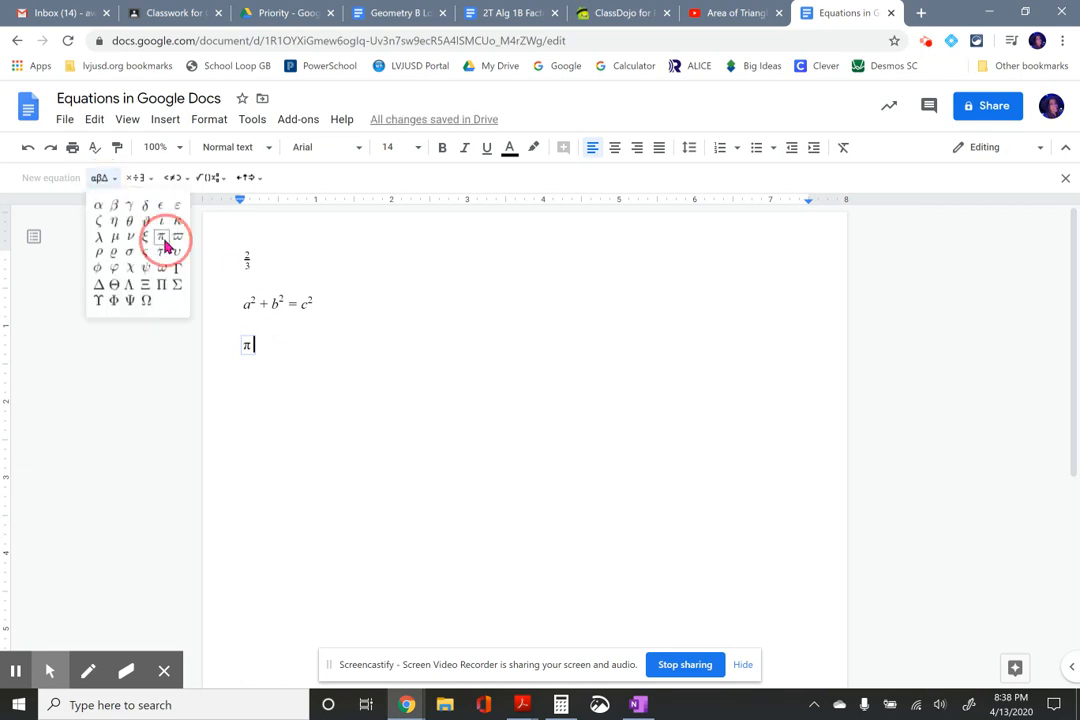
{"action": "key", "text": "BackSpace"}
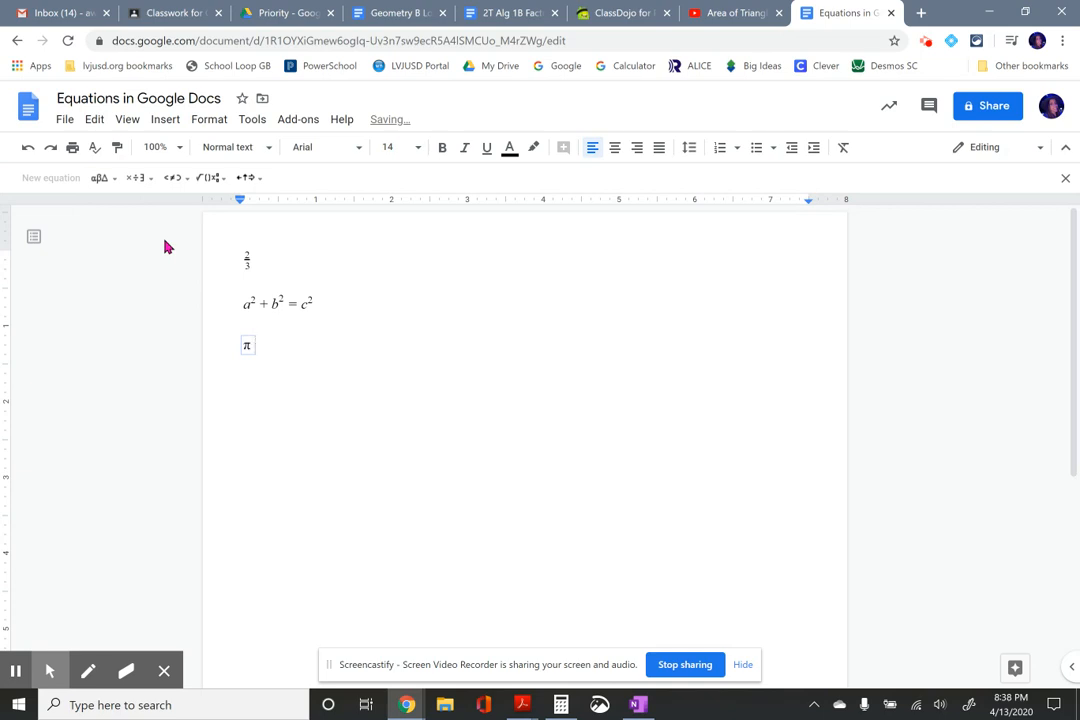
Enter x² as ordinary text after a blank line below π, formatting the 2 as superscript.
{"action": "key", "text": "Return"}
{"action": "key", "text": "Return"}
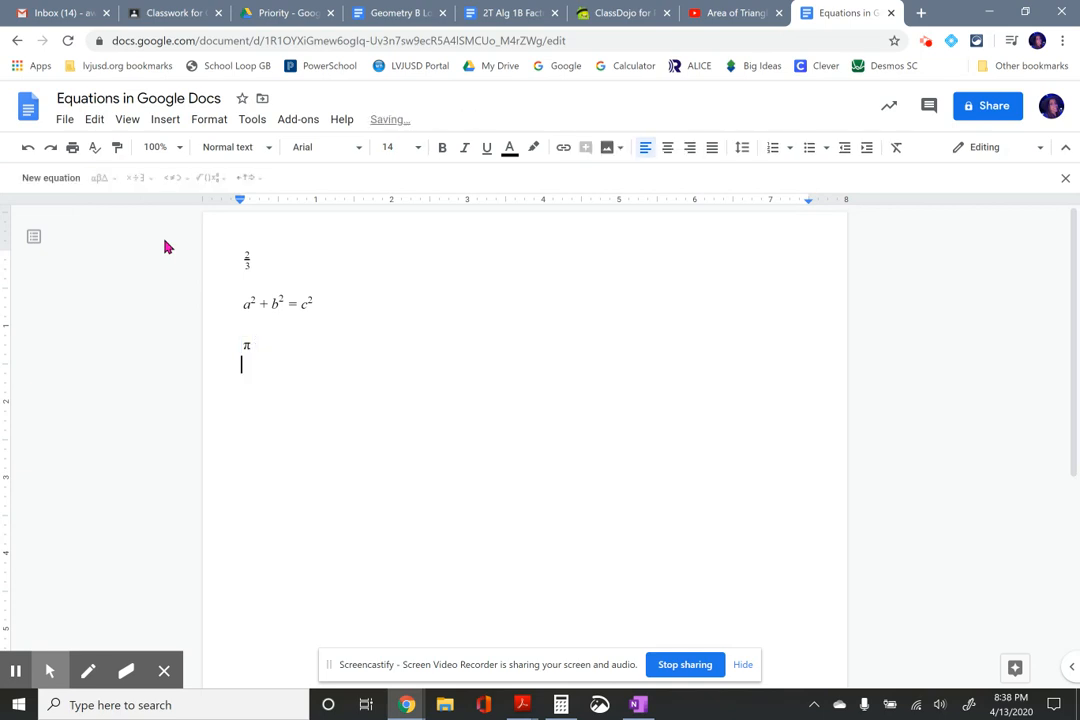
{"action": "key", "text": "Return"}
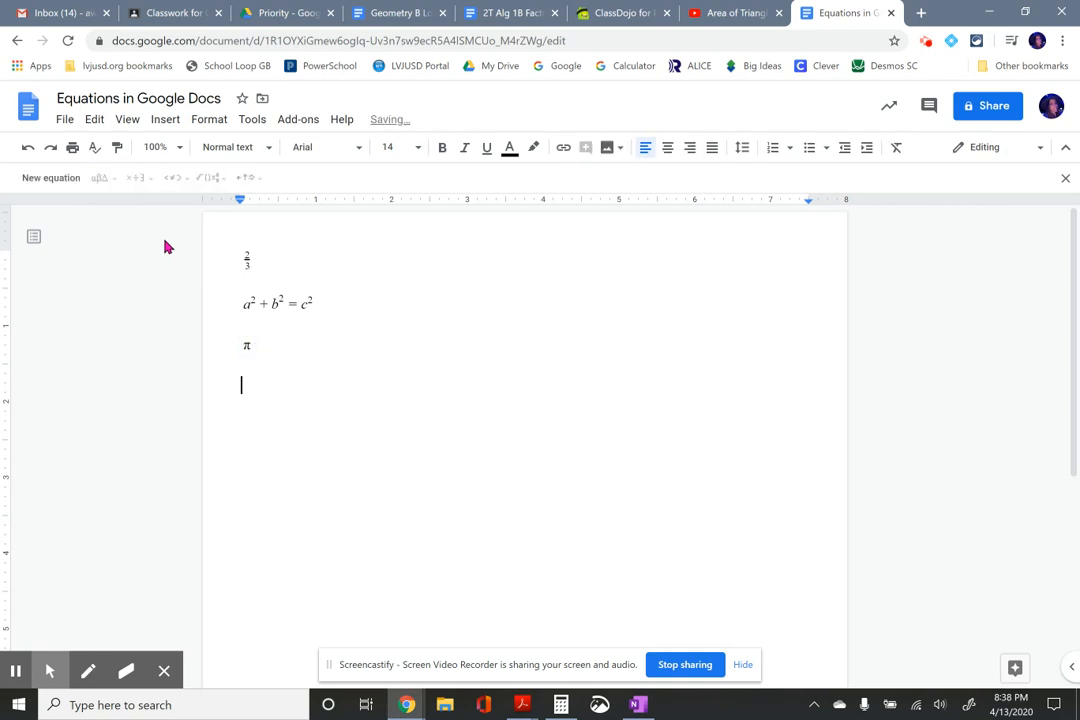
{"action": "left_click", "coordinate": [210, 122]}
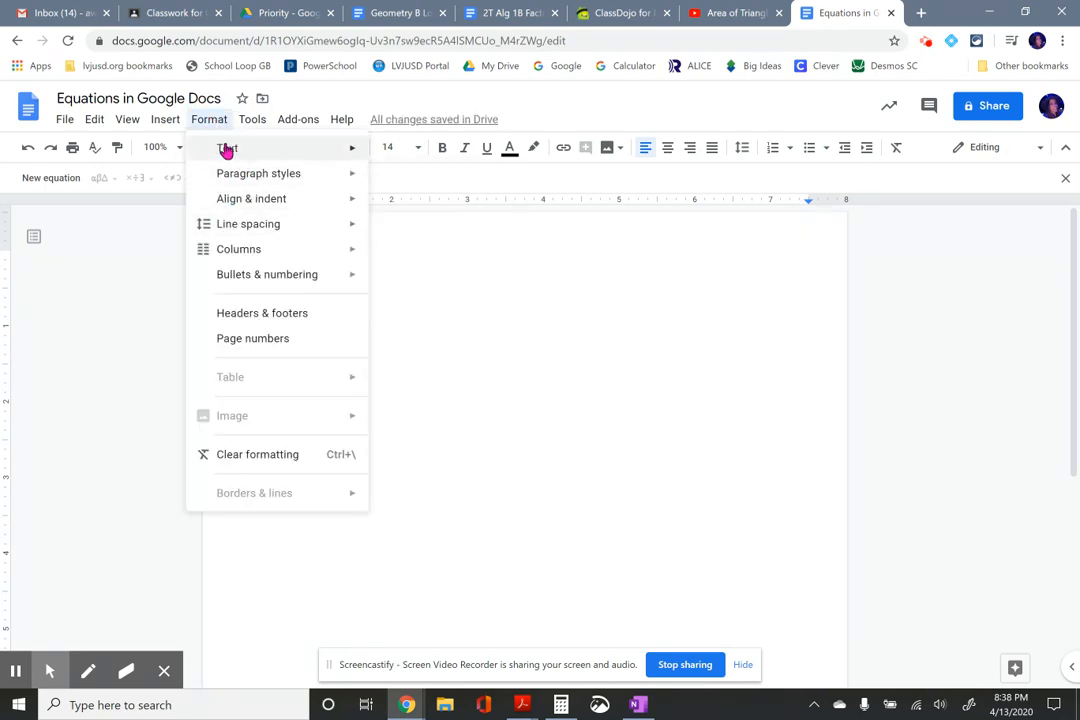
{"action": "mouse_move", "coordinate": [255, 152]}
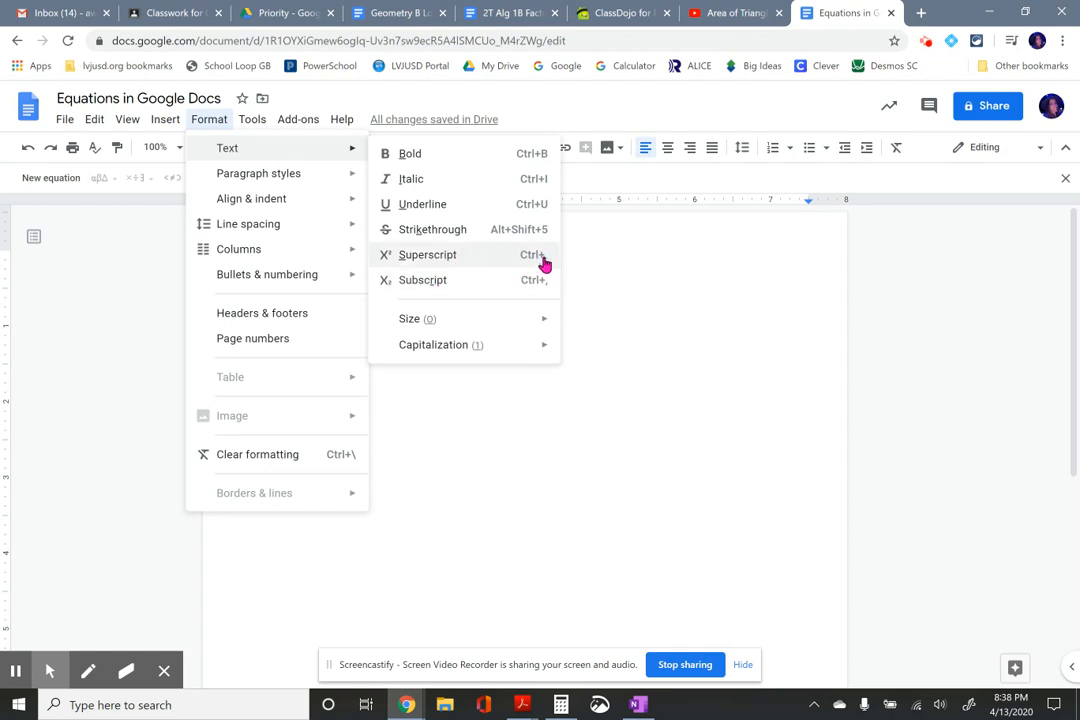
{"action": "left_click", "coordinate": [468, 400]}
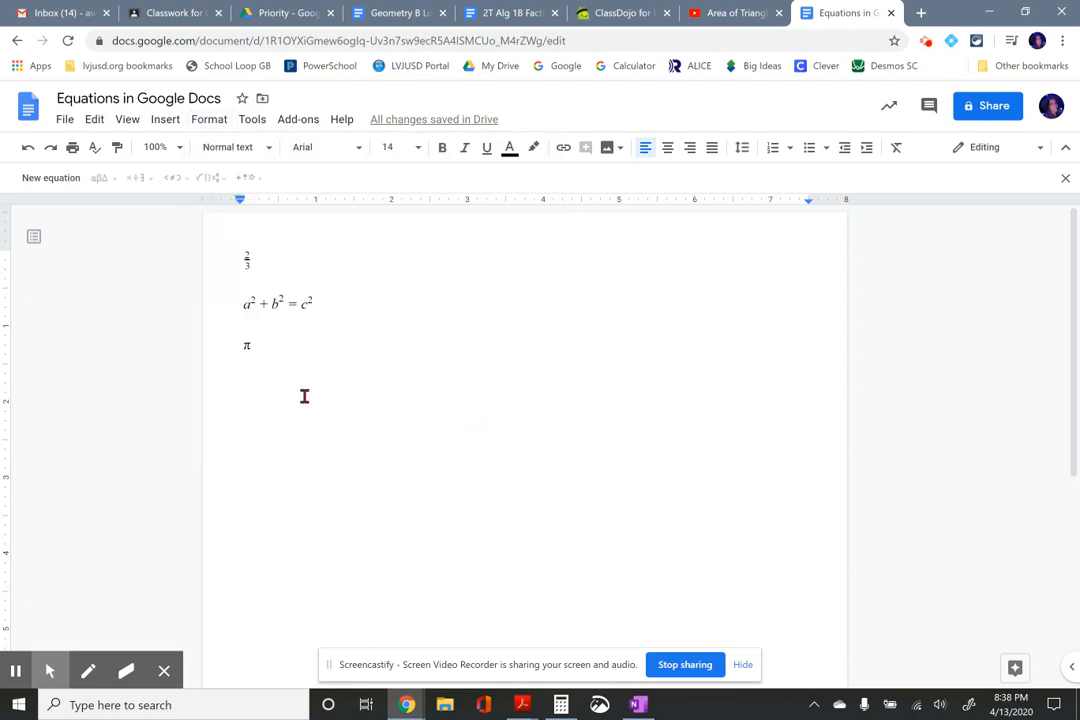
{"action": "type", "text": "x"}
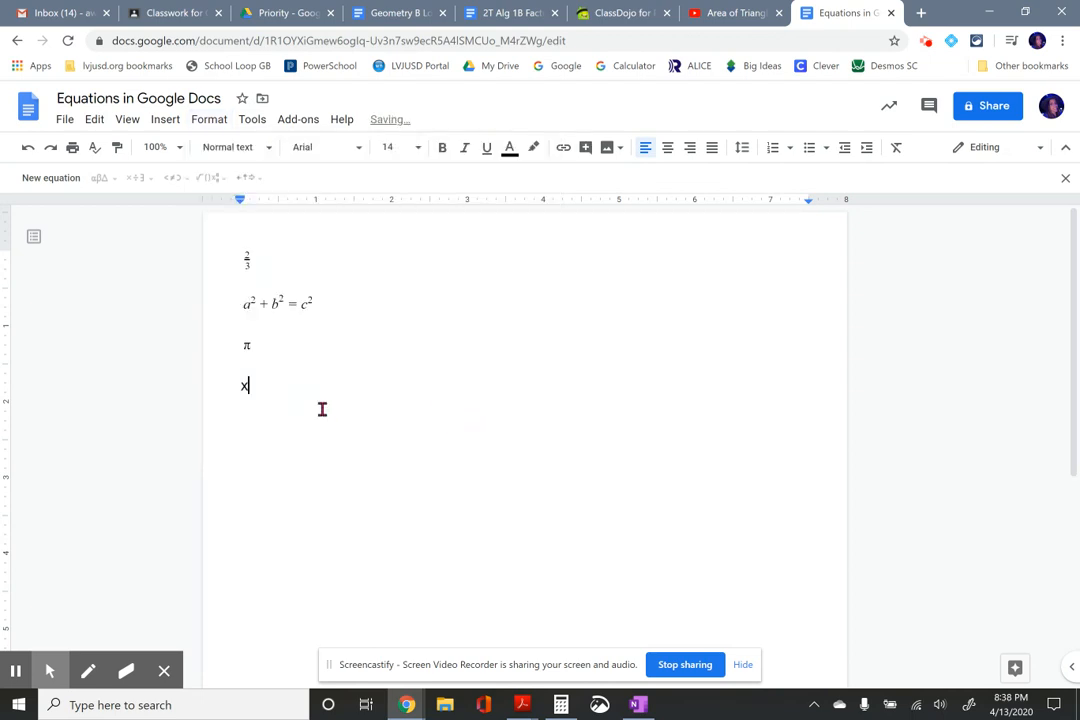
{"action": "left_click", "coordinate": [203, 121]}
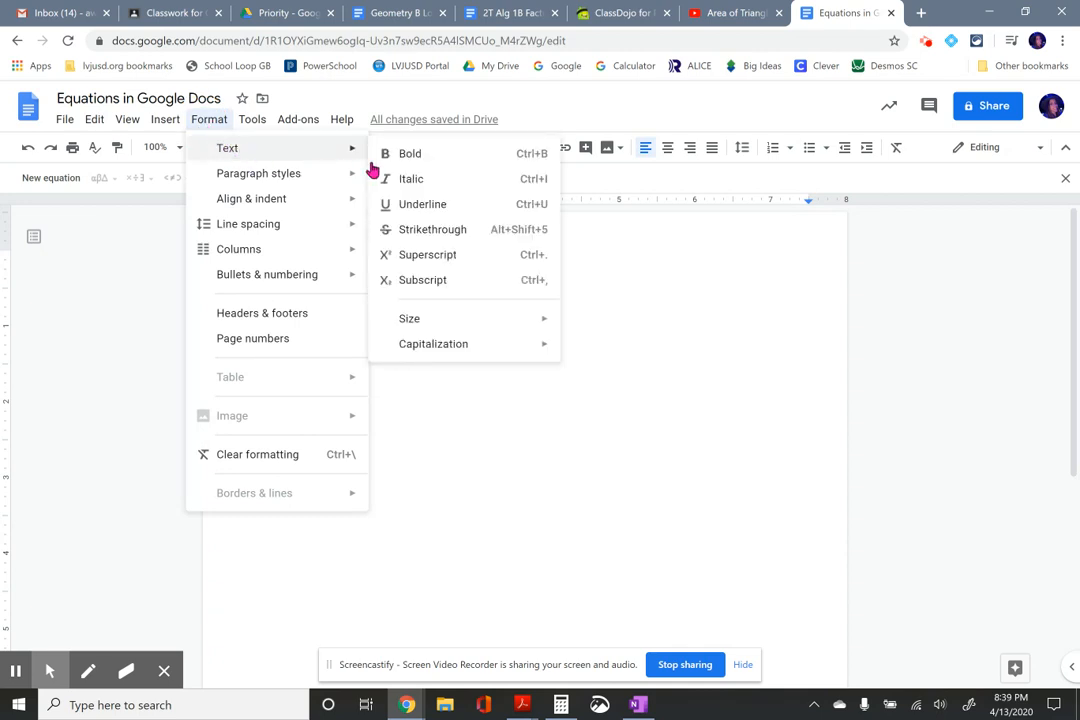
{"action": "left_click", "coordinate": [472, 263]}
{"action": "type", "text": "2"}
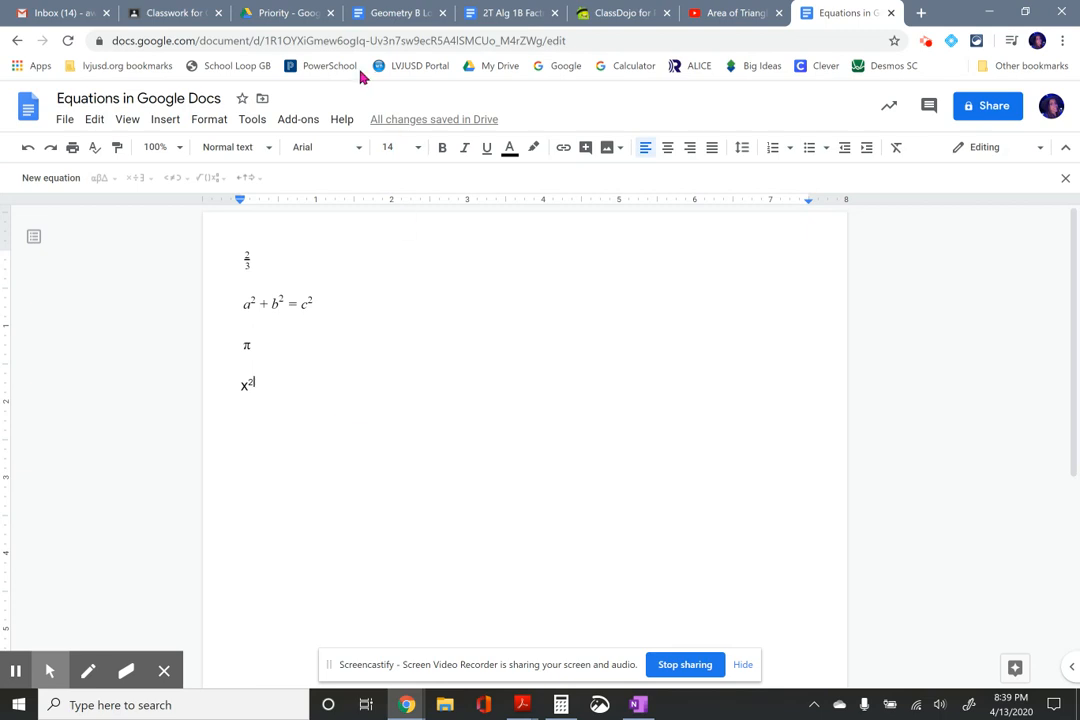
Turn off superscript formatting for text following the exponent in x².
{"action": "left_click", "coordinate": [207, 120]}
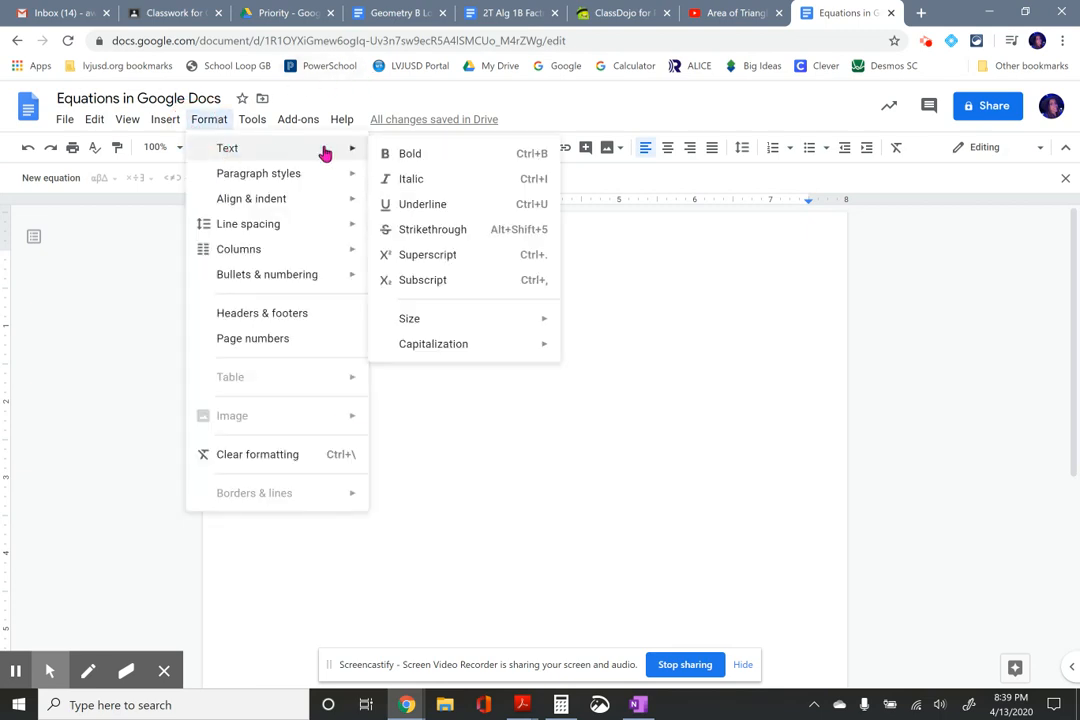
{"action": "left_click", "coordinate": [501, 260]}
{"action": "type", "text": "2"}
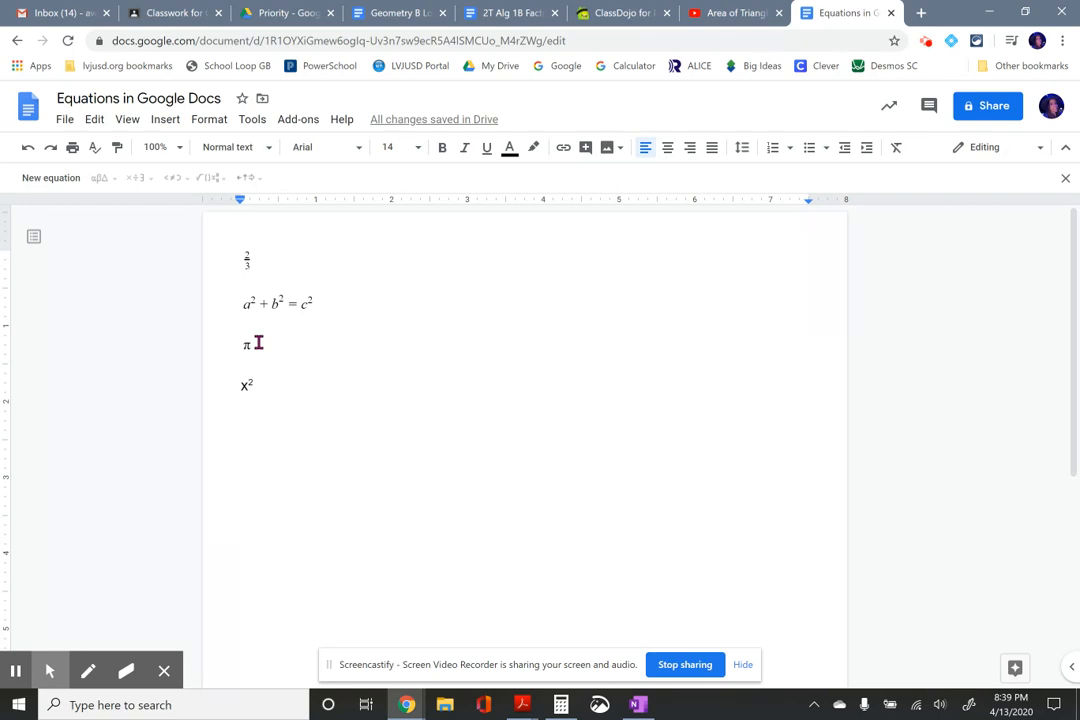
Insert a new equation (x + 2) below x² using the parentheses template, and leave the equation.
{"action": "key", "text": "Return"}
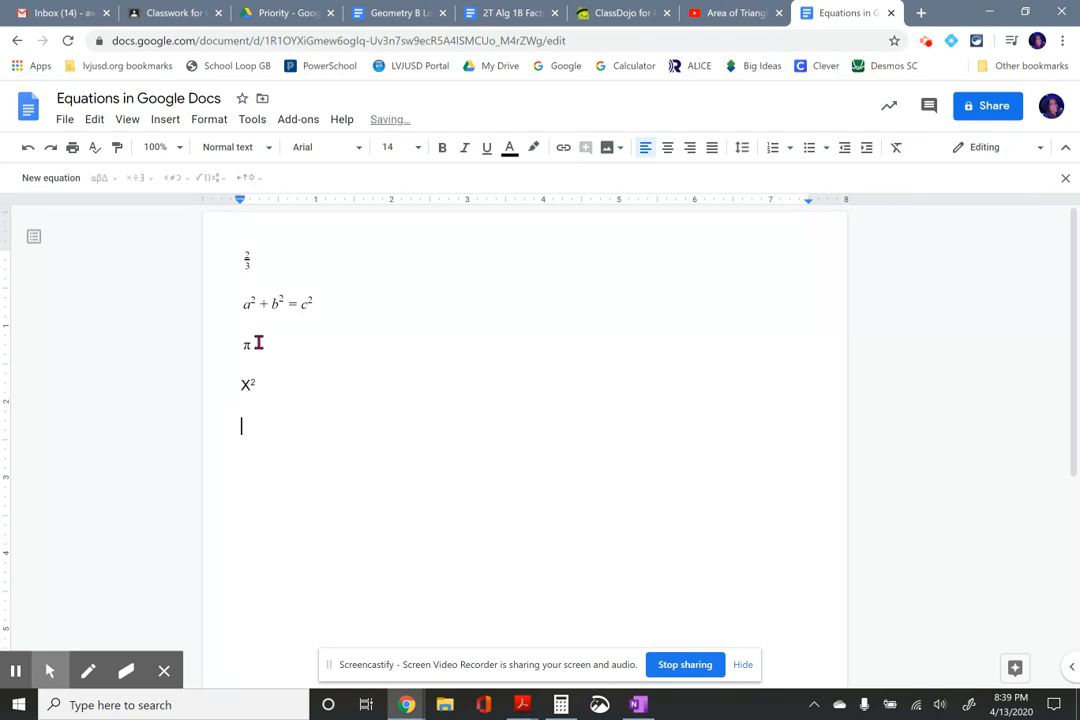
{"action": "left_click", "coordinate": [55, 179]}
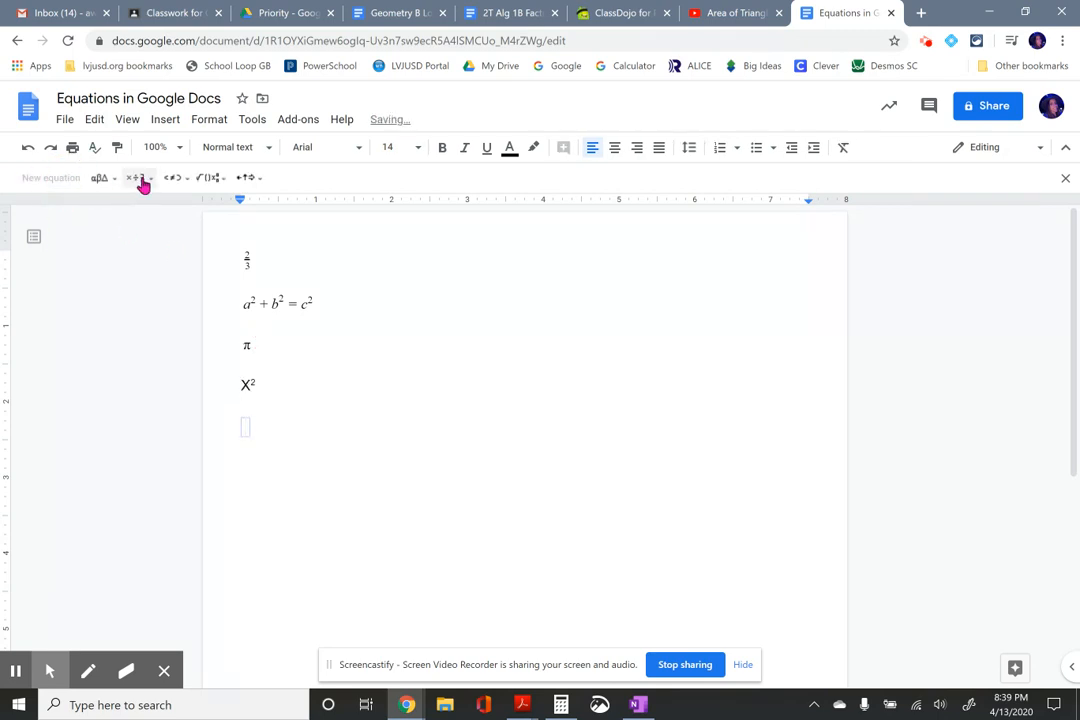
{"action": "left_click", "coordinate": [208, 179]}
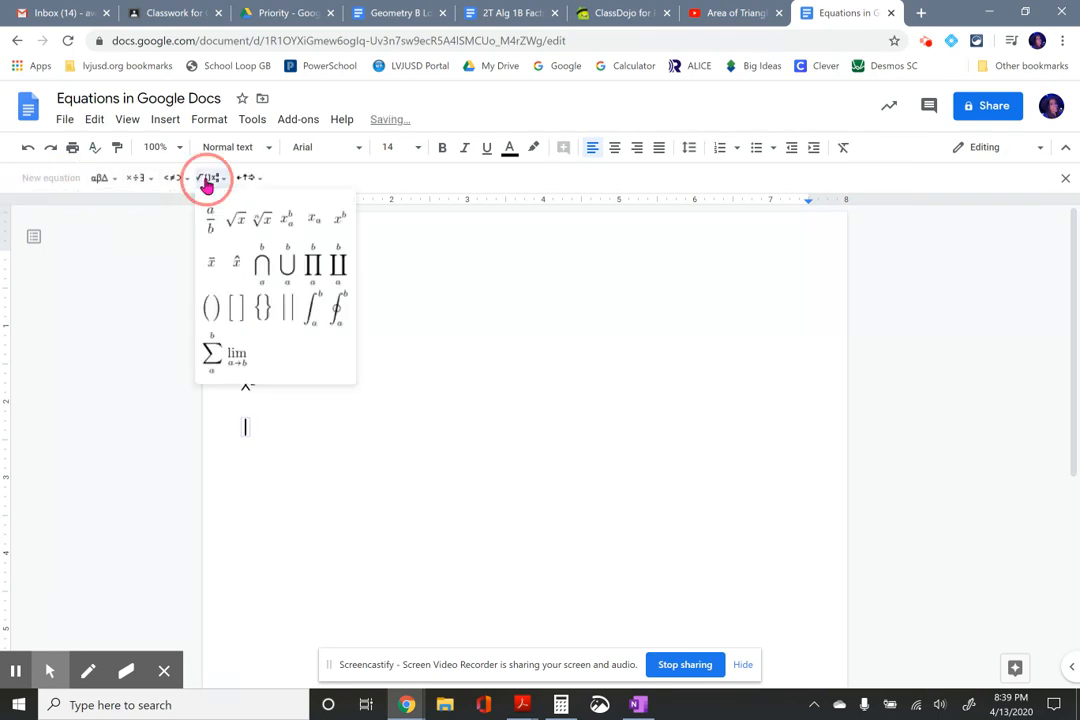
{"action": "left_click", "coordinate": [213, 316]}
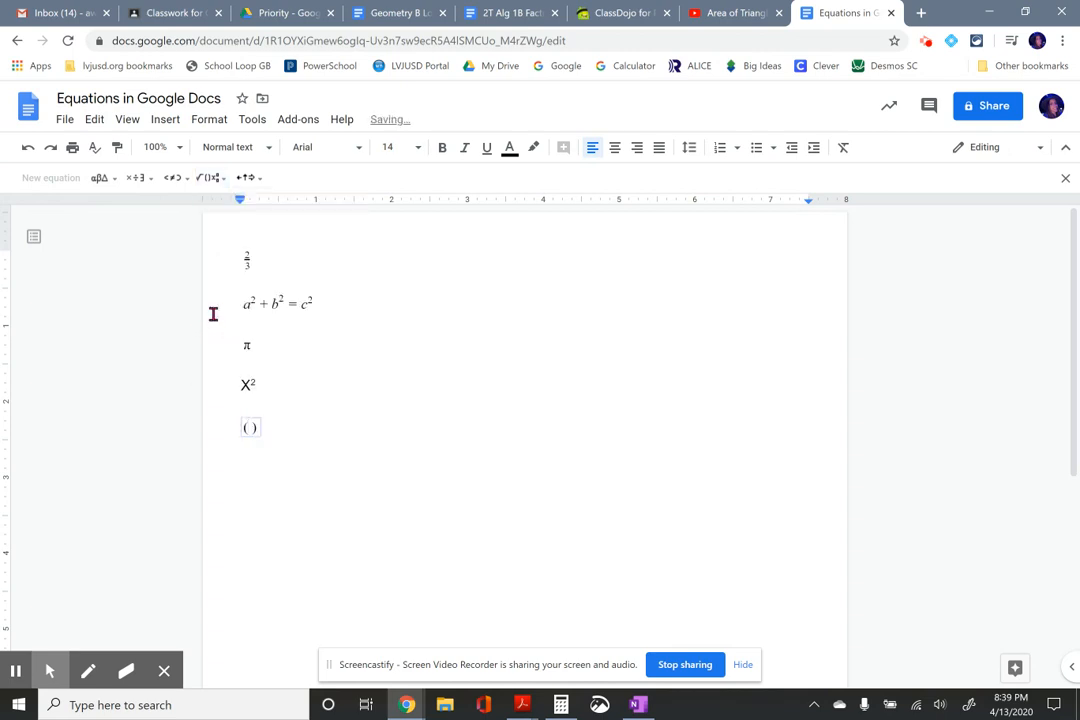
{"action": "type", "text": "x+2"}
{"action": "key", "text": "Right"}
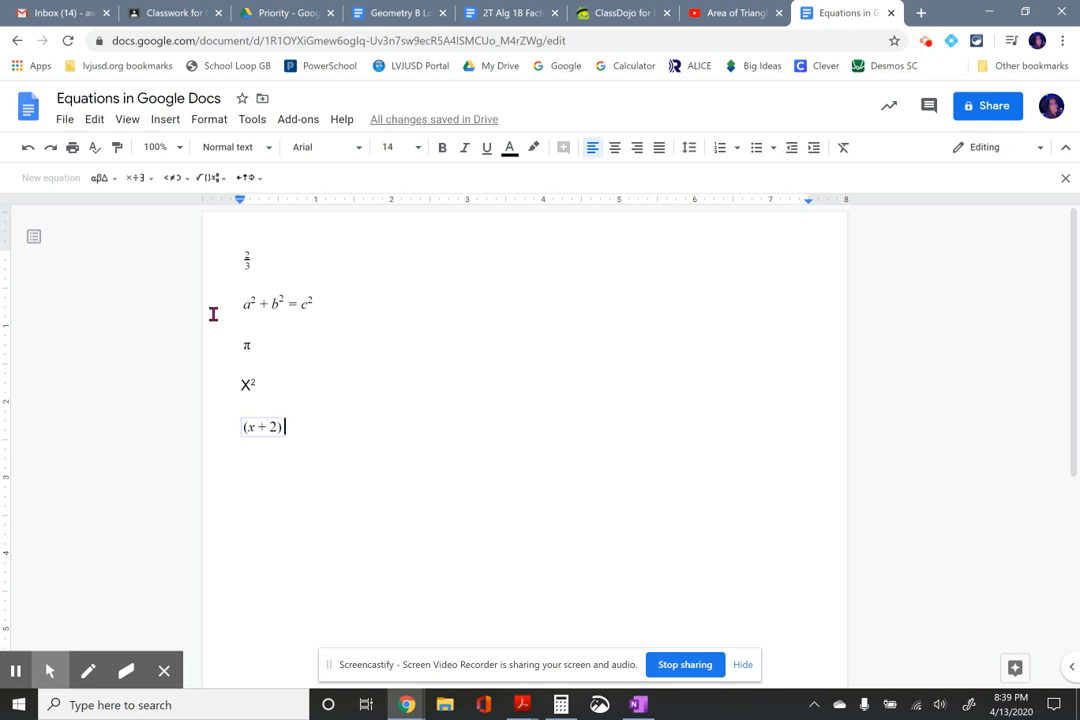
{"action": "key", "text": "Right"}
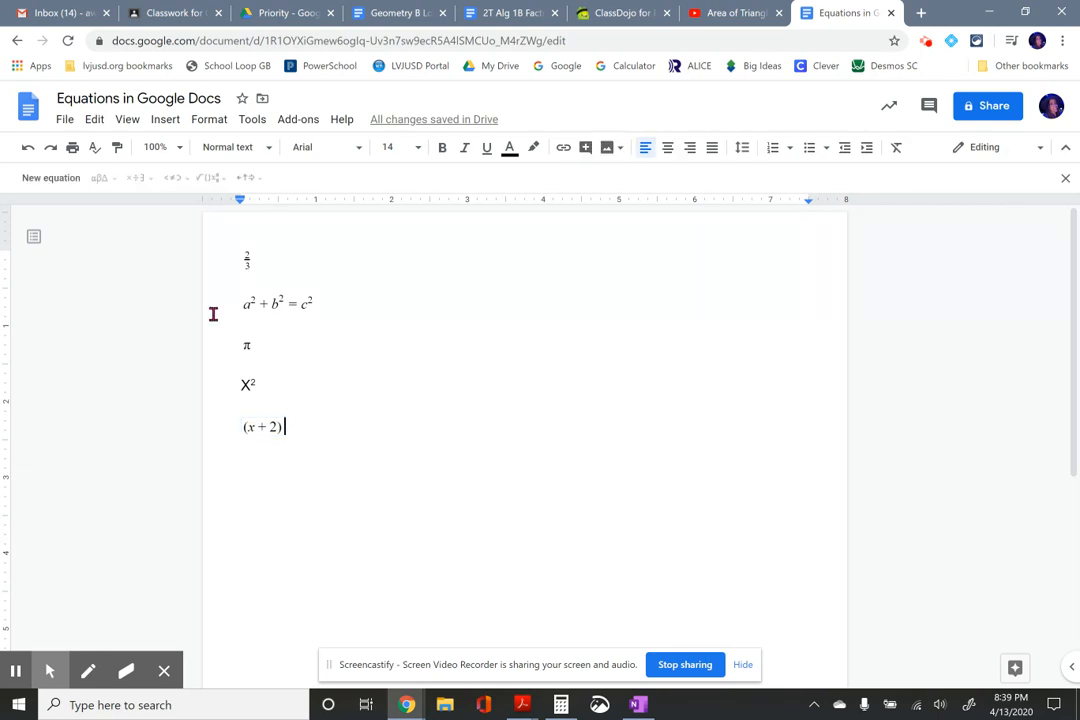
Add the ordinary text "is the answer" after the (x + 2) equation and delete it again.
{"action": "type", "text": "is "}
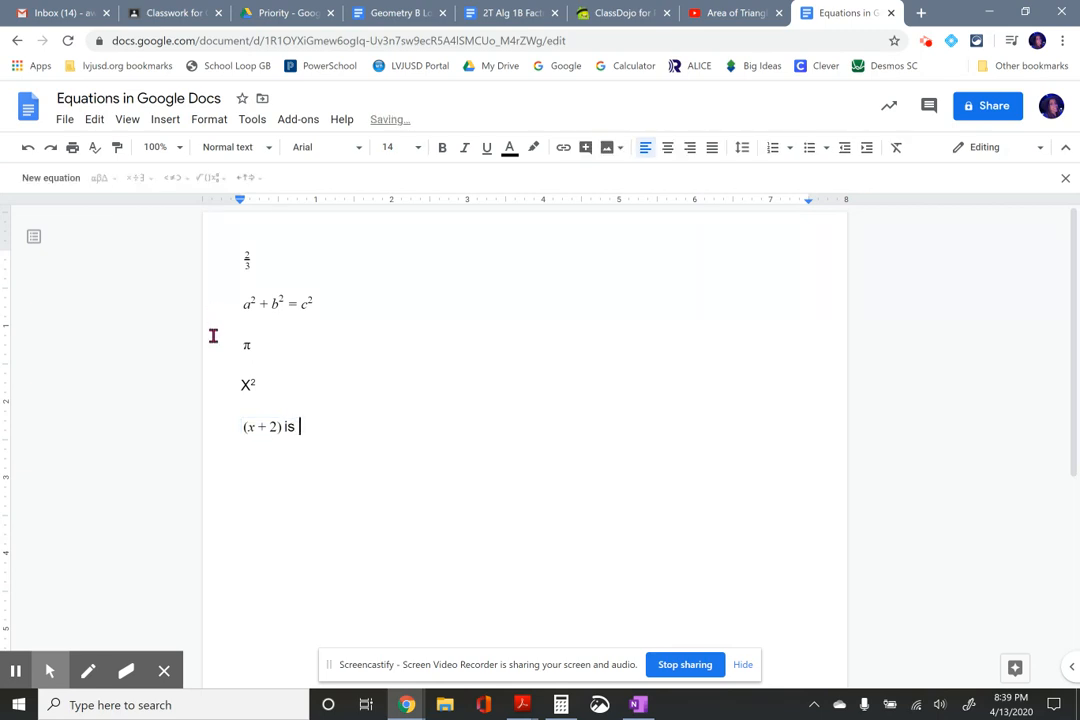
{"action": "type", "text": "the answer"}
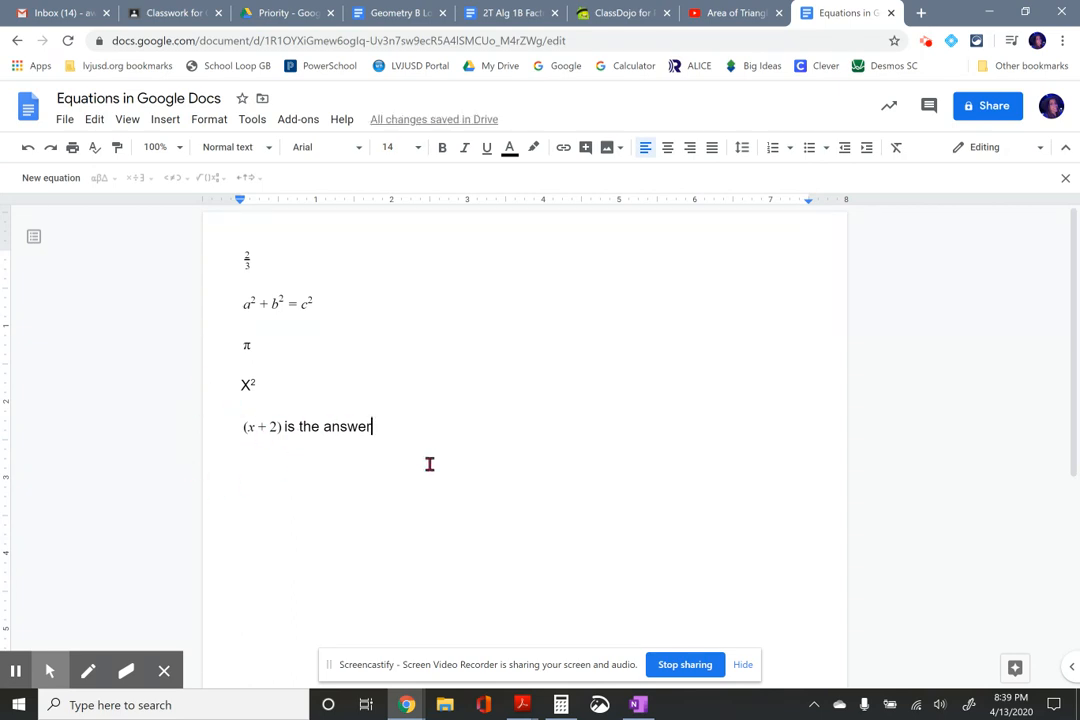
{"action": "key", "text": "BackSpace"}
{"action": "key", "text": "BackSpace"}
{"action": "key", "text": "BackSpace"}
{"action": "key", "text": "BackSpace"}
{"action": "key", "text": "BackSpace"}
{"action": "key", "text": "BackSpace"}
{"action": "key", "text": "BackSpace"}
{"action": "key", "text": "BackSpace"}
{"action": "key", "text": "BackSpace"}
{"action": "key", "text": "BackSpace"}
{"action": "key", "text": "BackSpace"}
{"action": "key", "text": "BackSpace"}
{"action": "key", "text": "BackSpace"}
{"action": "key", "text": "BackSpace"}
Start a new paragraph after a blank line below the (x + 2) equation.
{"action": "key", "text": "Return"}
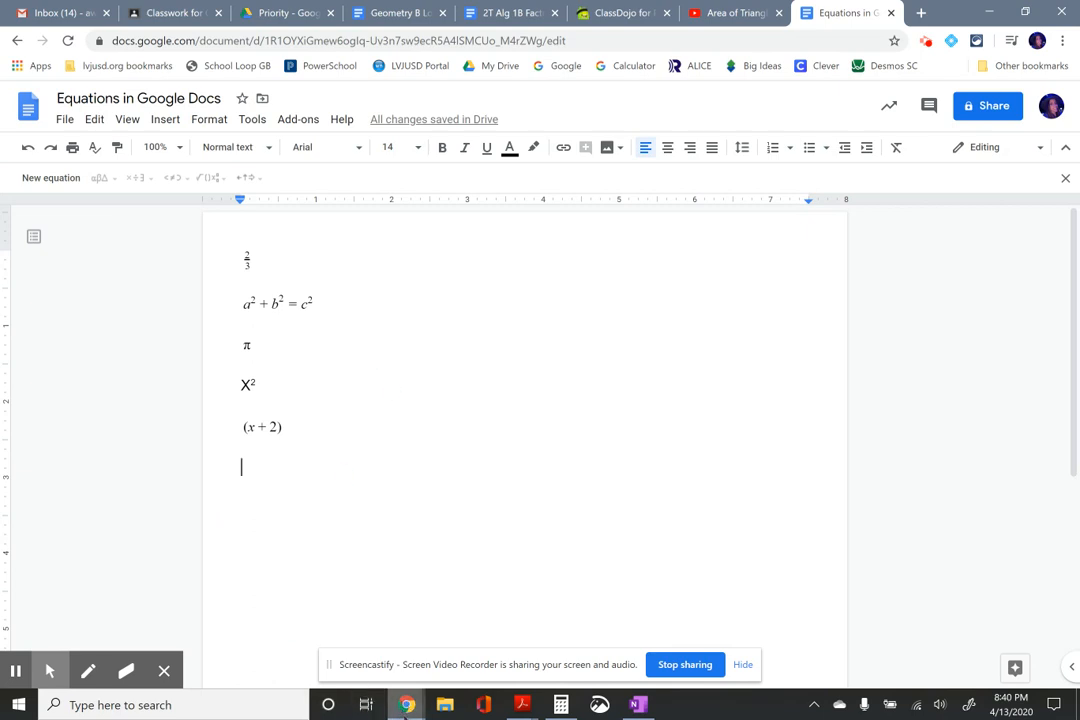
Find the Chrome Web Store from a new browser tab and open its Extensions page.
{"action": "left_click", "coordinate": [920, 13]}
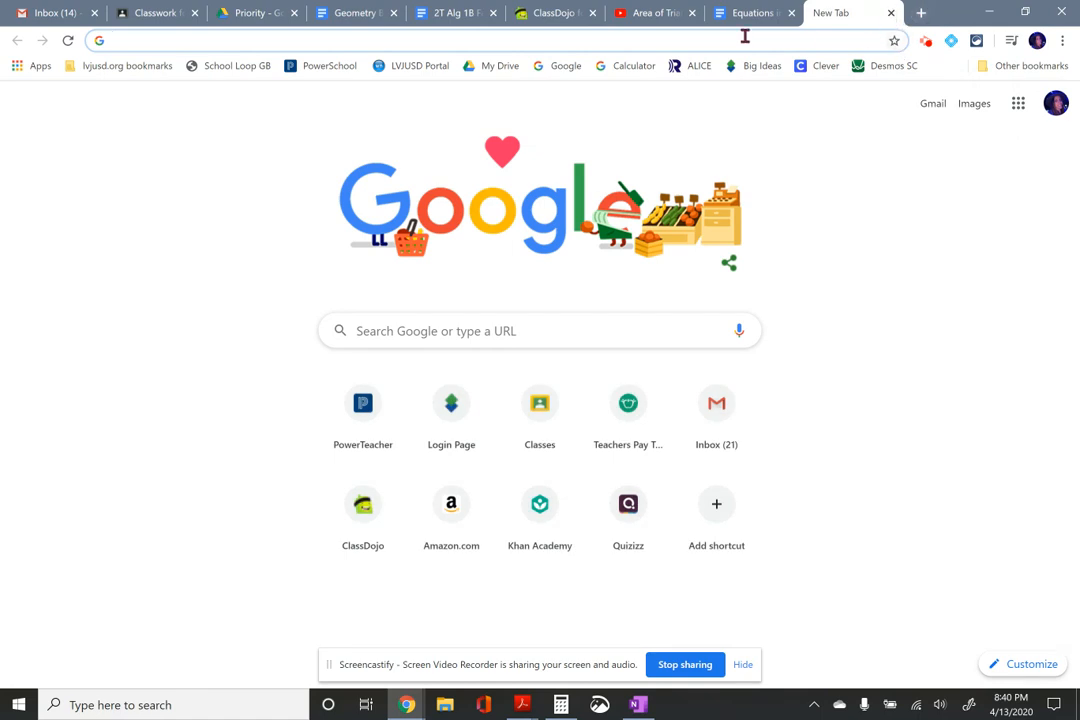
{"action": "type", "text": "chrome"}
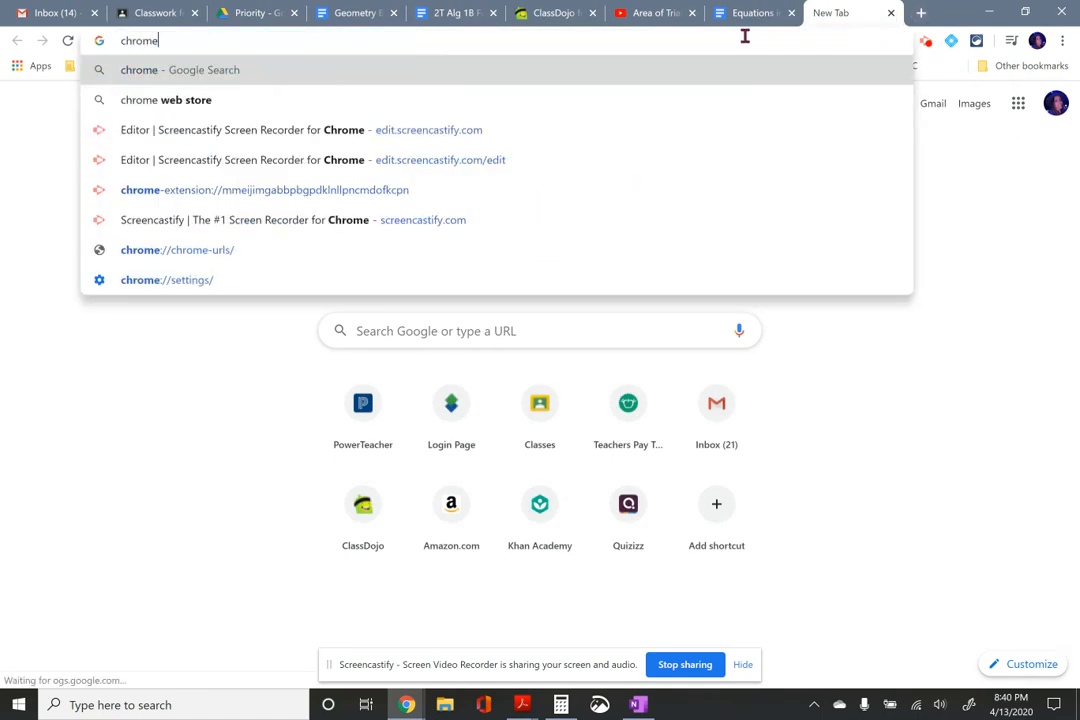
{"action": "left_click", "coordinate": [308, 102]}
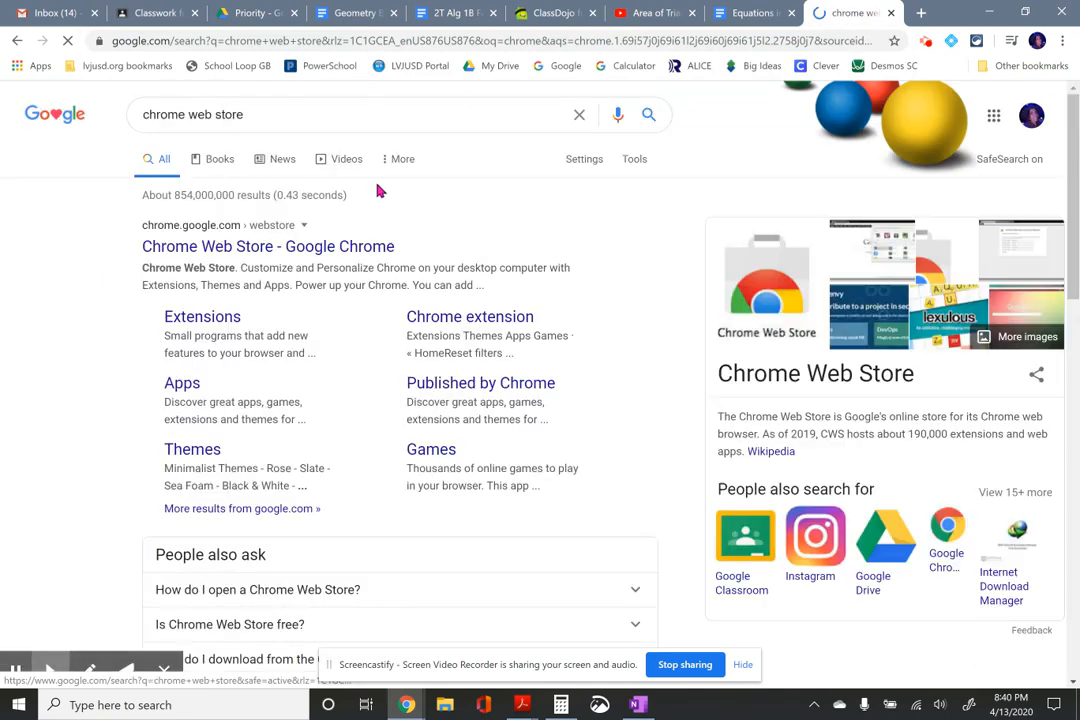
{"action": "left_click", "coordinate": [224, 320]}
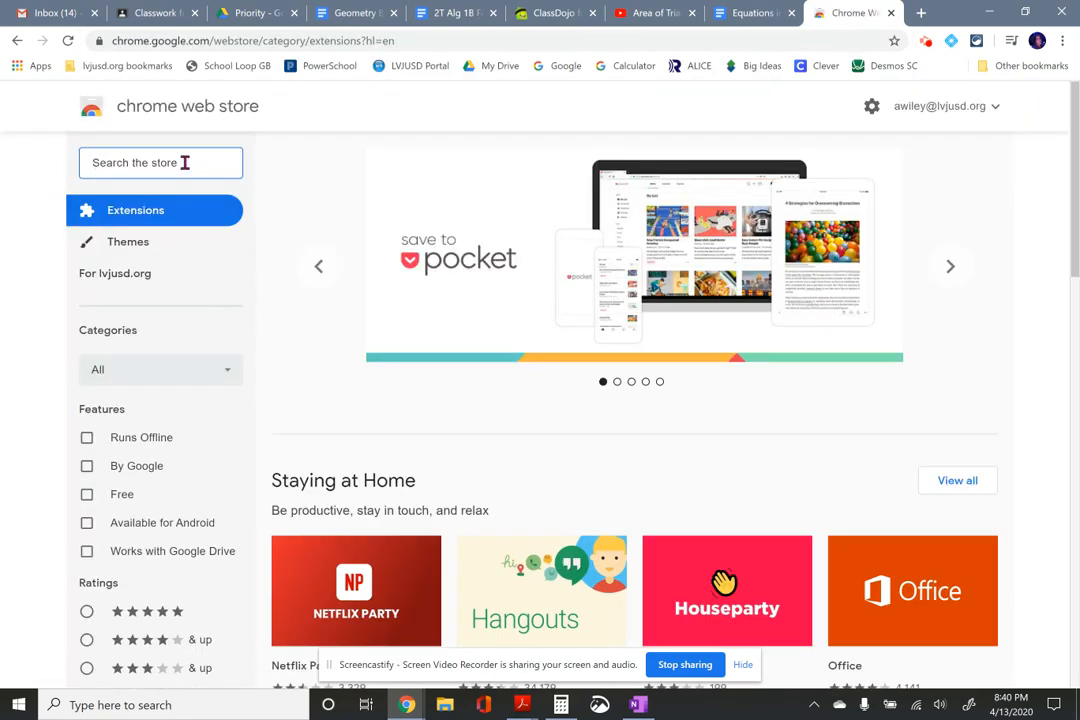
Search the Chrome Web Store for "equations".
{"action": "left_click", "coordinate": [184, 162]}
{"action": "type", "text": "equation"}
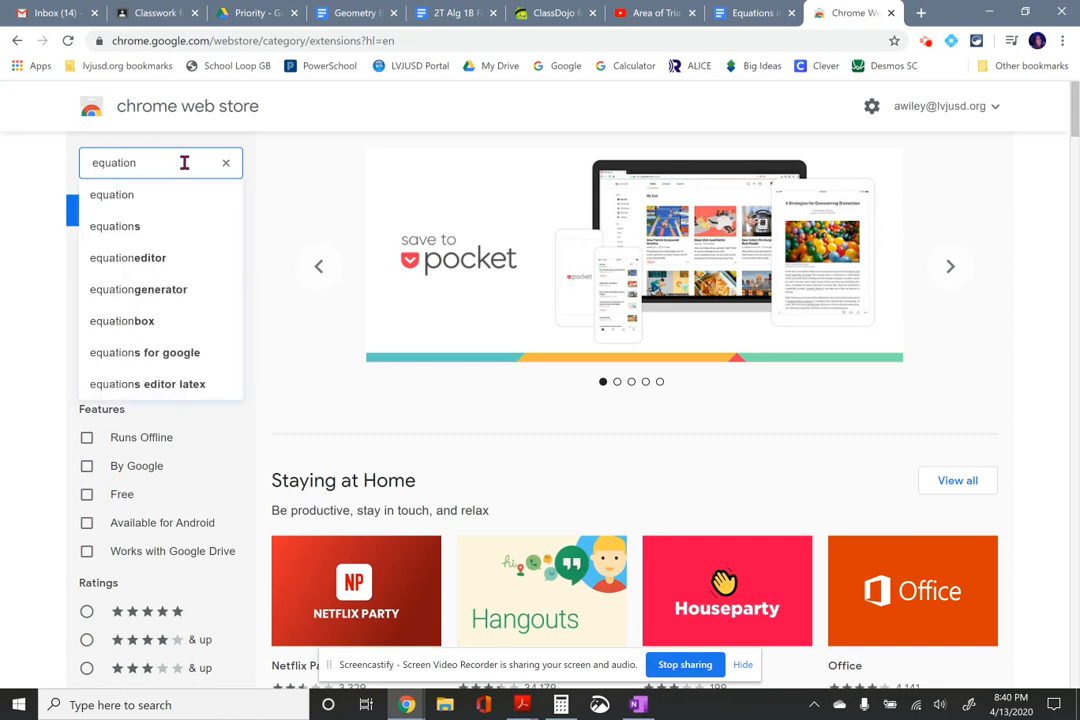
{"action": "left_click", "coordinate": [159, 230]}
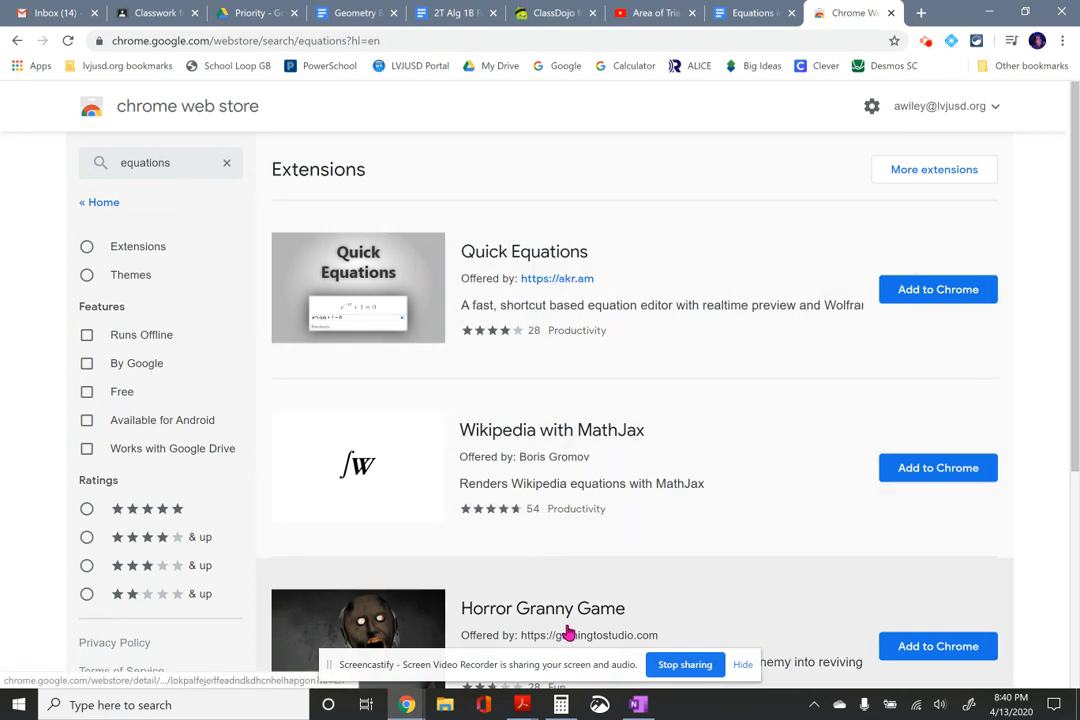
Search the store for "equation editor" instead and look through the extensions offered.
{"action": "left_click", "coordinate": [174, 162]}
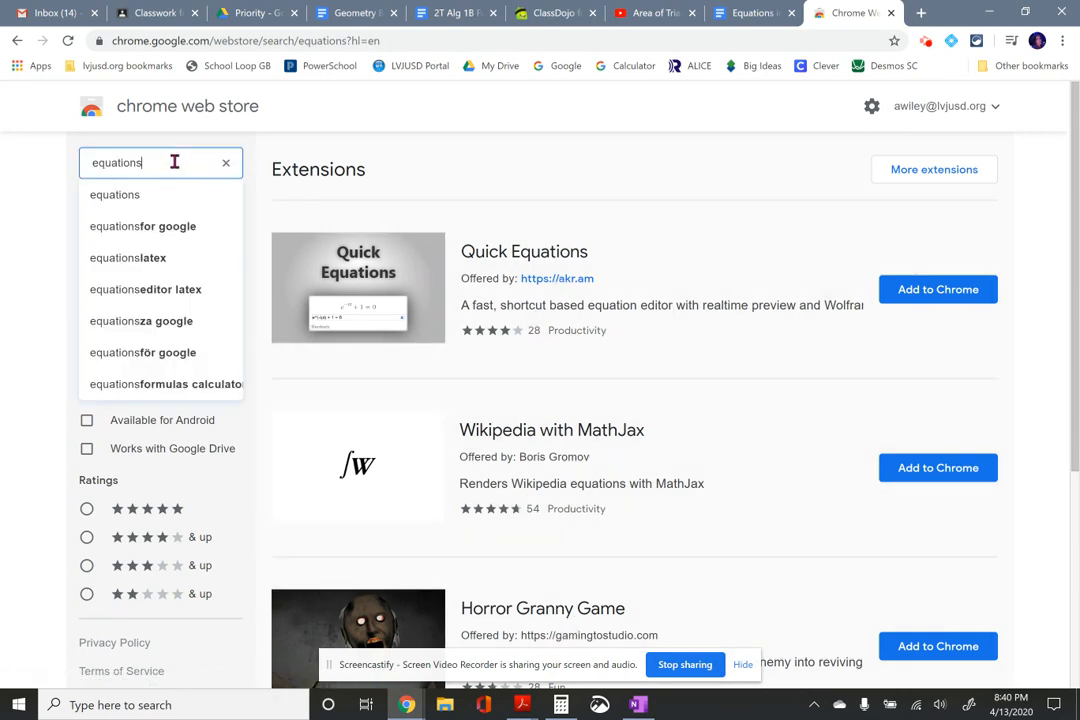
{"action": "key", "text": "BackSpace"}
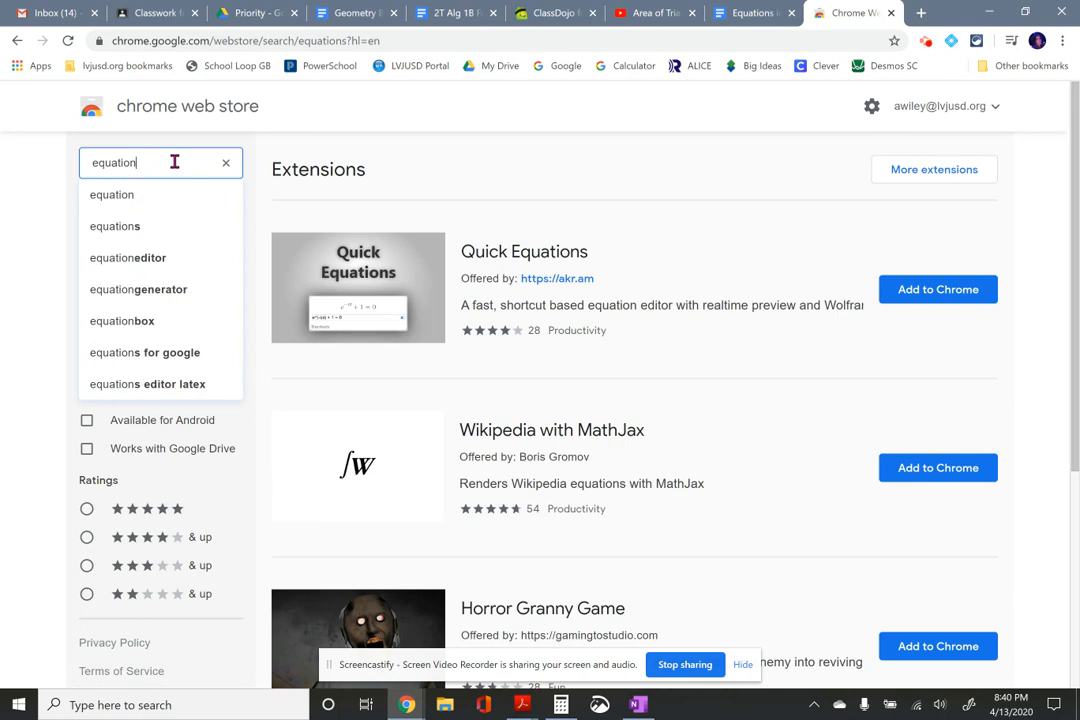
{"action": "type", "text": "e"}
{"action": "left_click", "coordinate": [164, 198]}
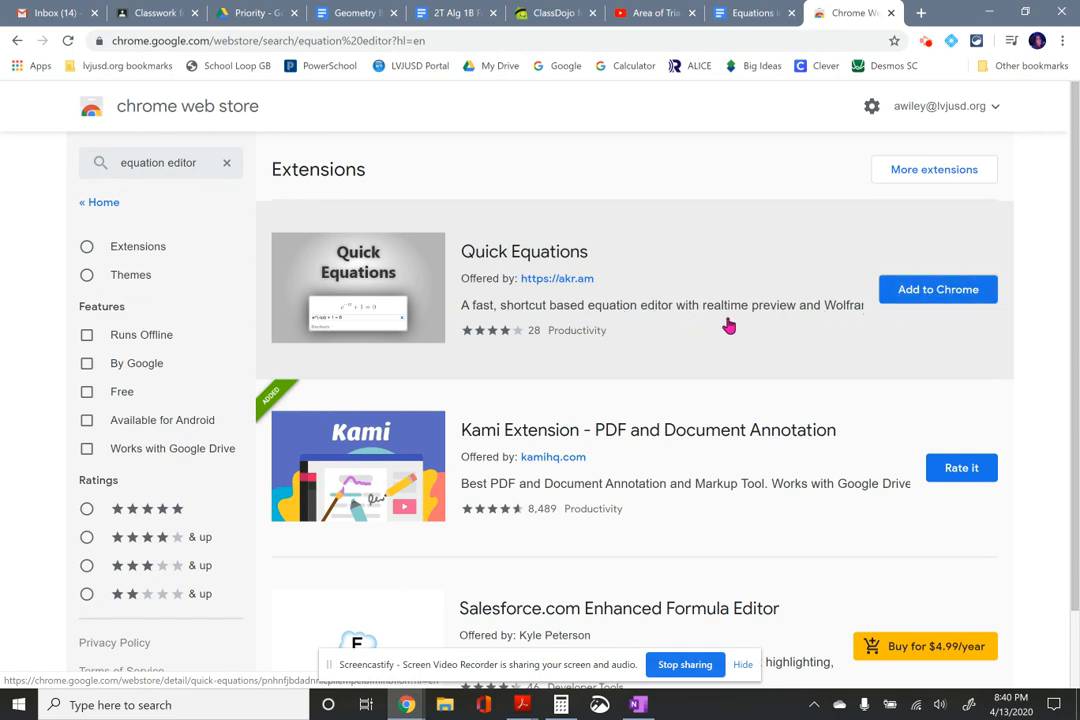
{"action": "scroll", "coordinate": [700, 510], "scroll_direction": "down", "scroll_amount": 1}
{"action": "scroll", "coordinate": [660, 548], "scroll_direction": "down", "scroll_amount": 1}
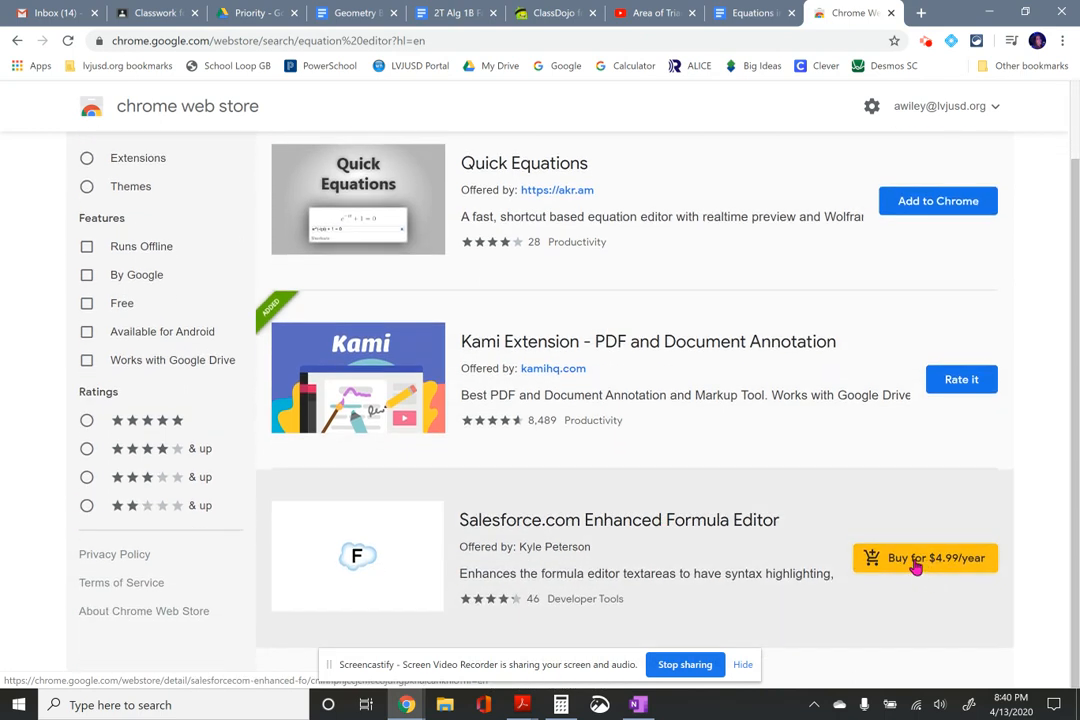
{"action": "scroll", "coordinate": [655, 368], "scroll_direction": "up", "scroll_amount": 1}
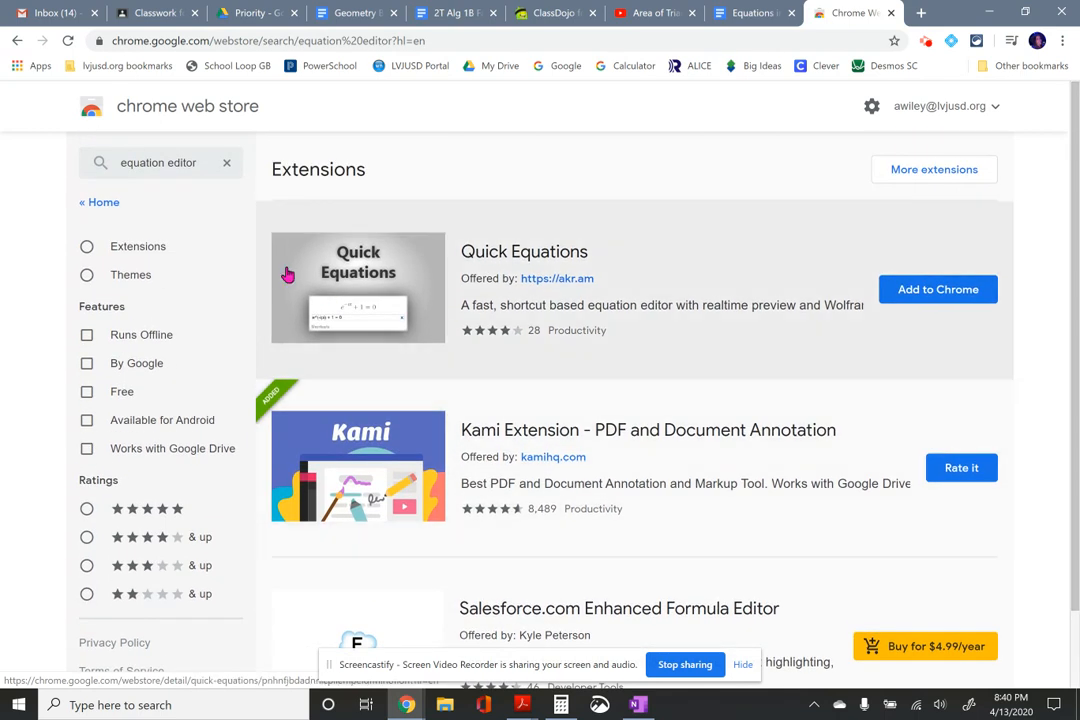
Add the Quick Equations extension to Chrome and dismiss the installation notice.
{"action": "left_click", "coordinate": [940, 292]}
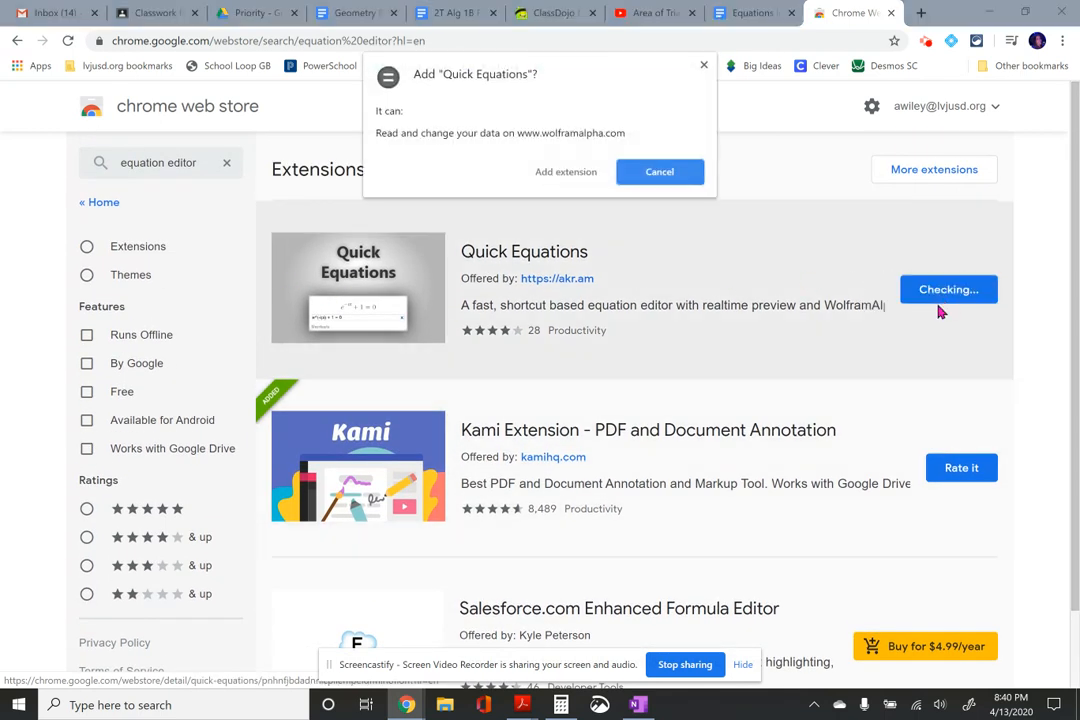
{"action": "left_click", "coordinate": [566, 176]}
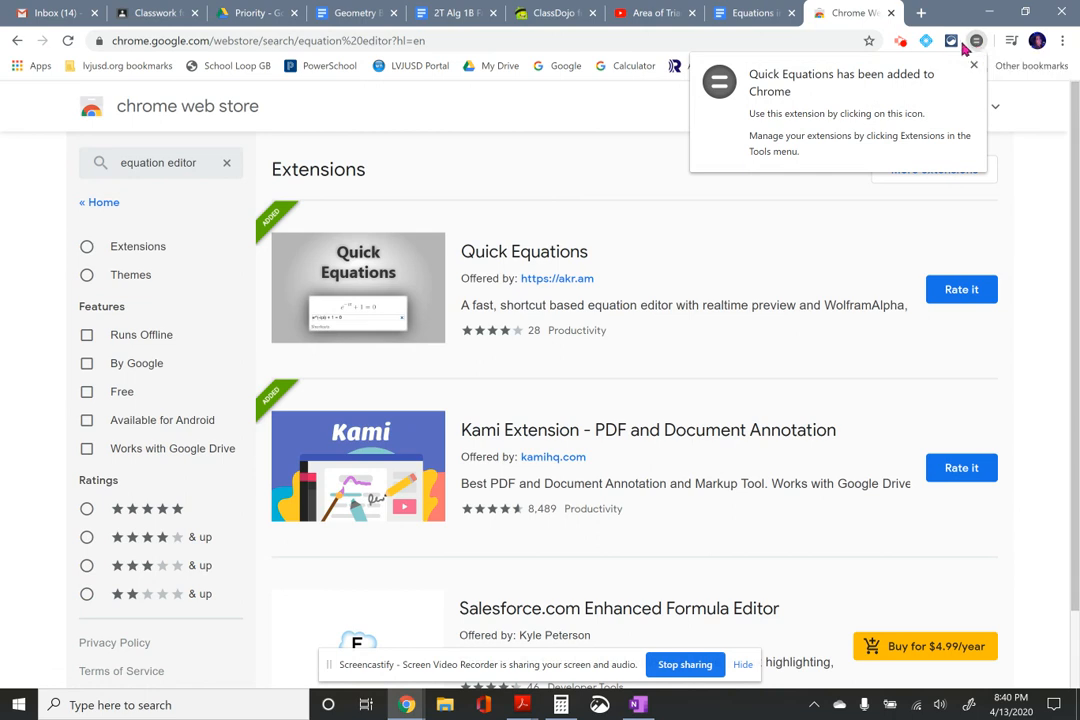
{"action": "left_click", "coordinate": [974, 65]}
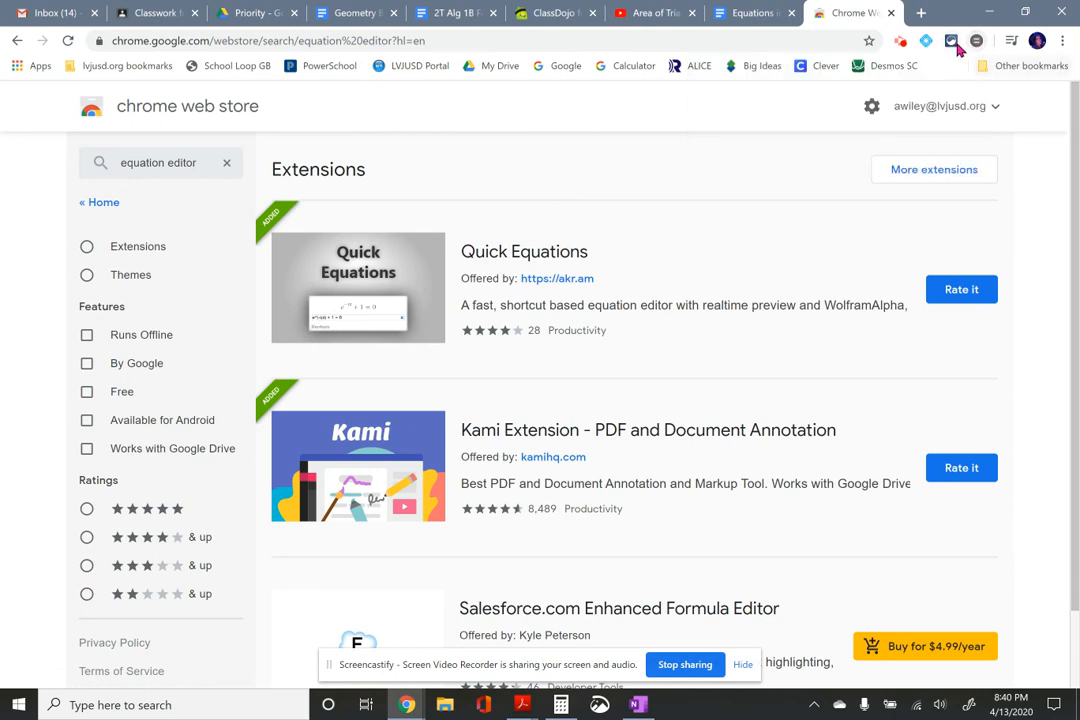
View the list of installed extensions in Extensity and close it.
{"action": "left_click", "coordinate": [953, 44]}
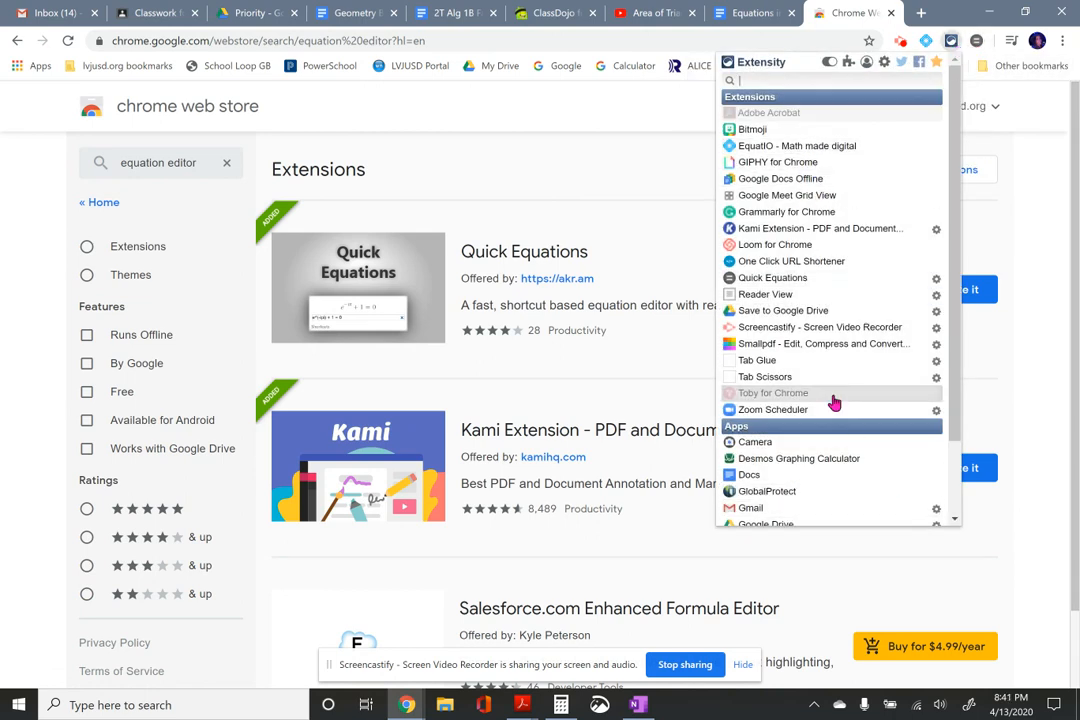
{"action": "left_click", "coordinate": [950, 44]}
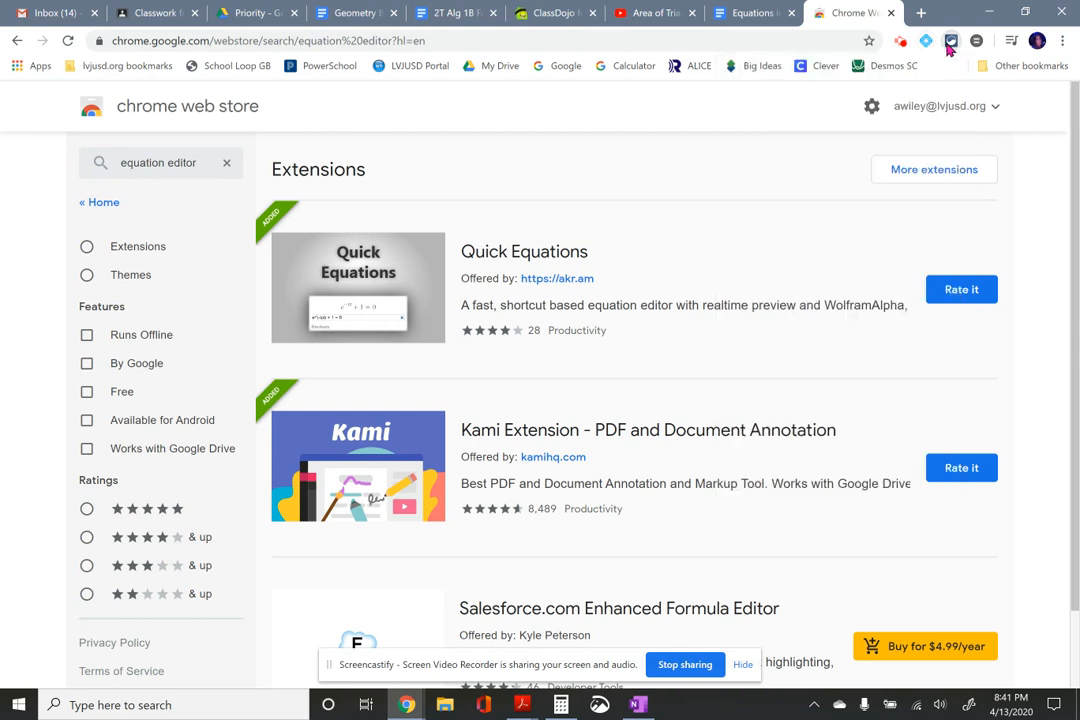
Search the store for "equatio" and look through the matching extensions.
{"action": "left_click_drag", "start_coordinate": [207, 164], "coordinate": [82, 170]}
{"action": "type", "text": "equatio"}
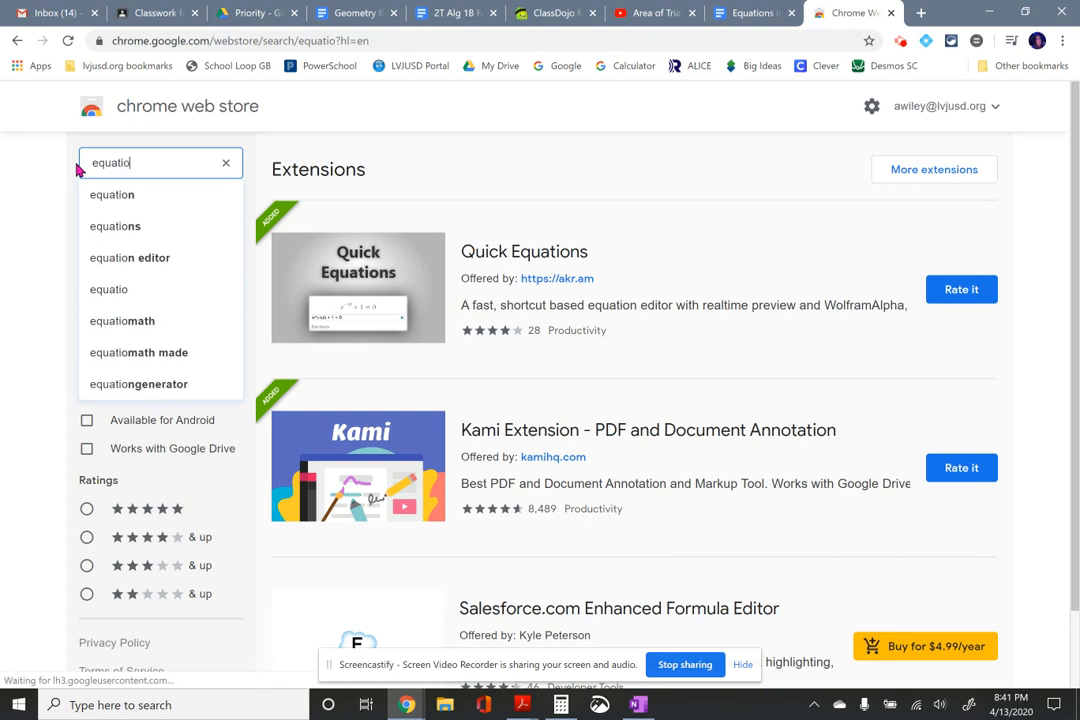
{"action": "key", "text": "Return"}
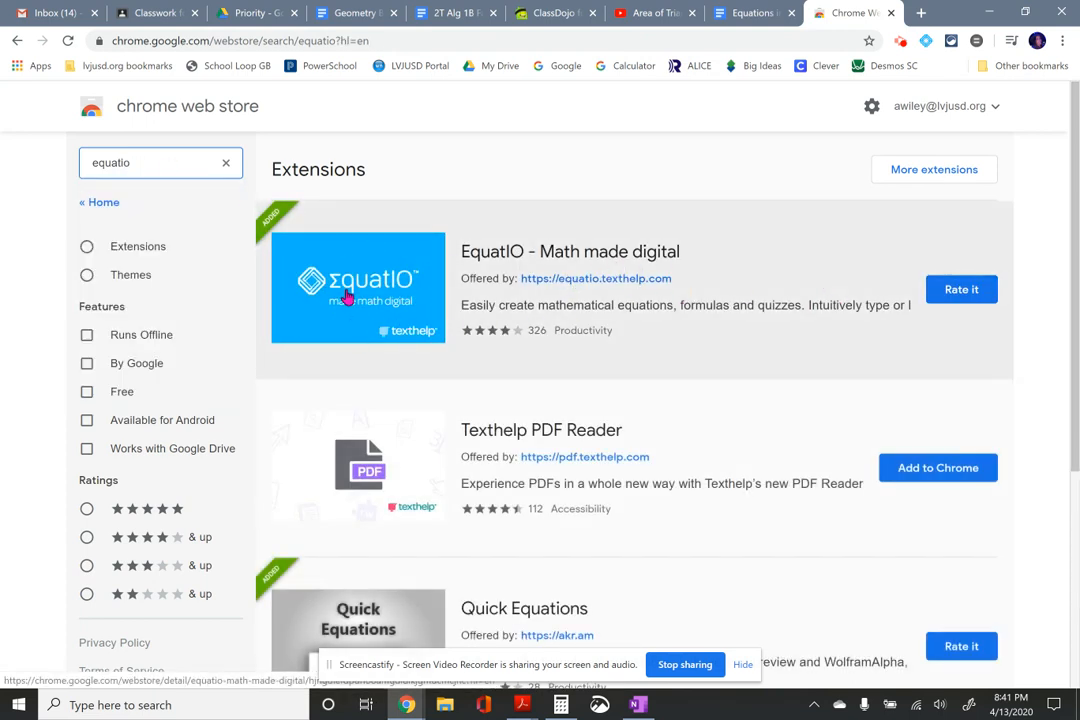
{"action": "scroll", "coordinate": [365, 295], "scroll_direction": "down", "scroll_amount": 1}
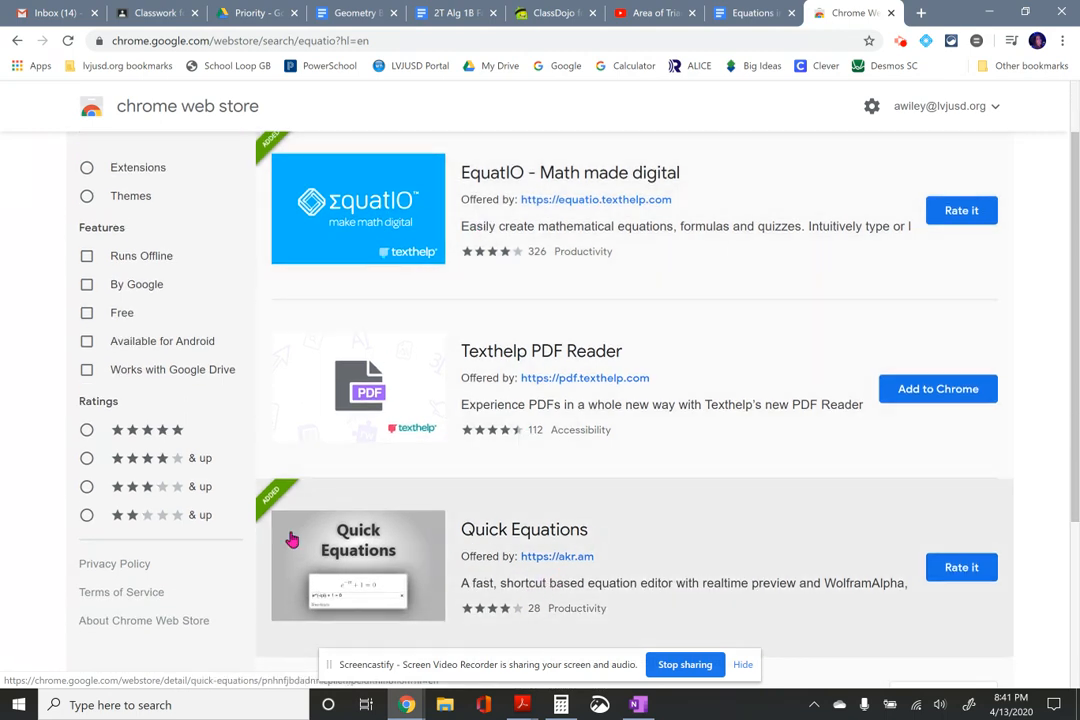
{"action": "scroll", "coordinate": [429, 164], "scroll_direction": "up", "scroll_amount": 1}
Return to the Equations in Google Docs document and launch the EquatIO extension.
{"action": "left_click", "coordinate": [753, 14]}
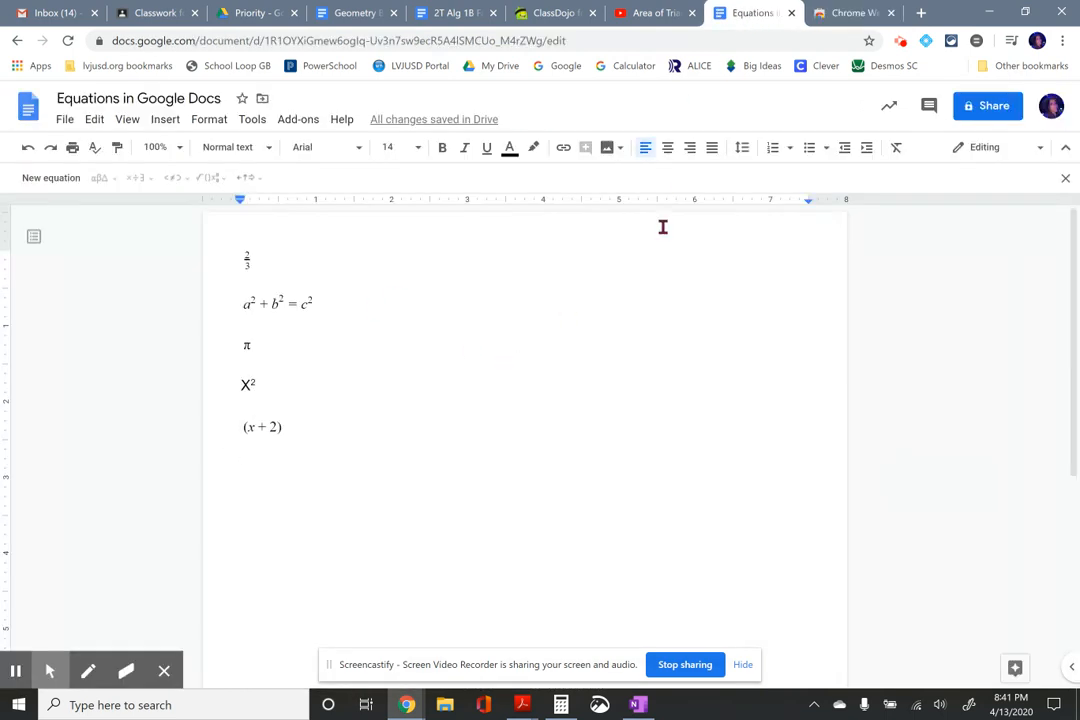
{"action": "left_click", "coordinate": [926, 41]}
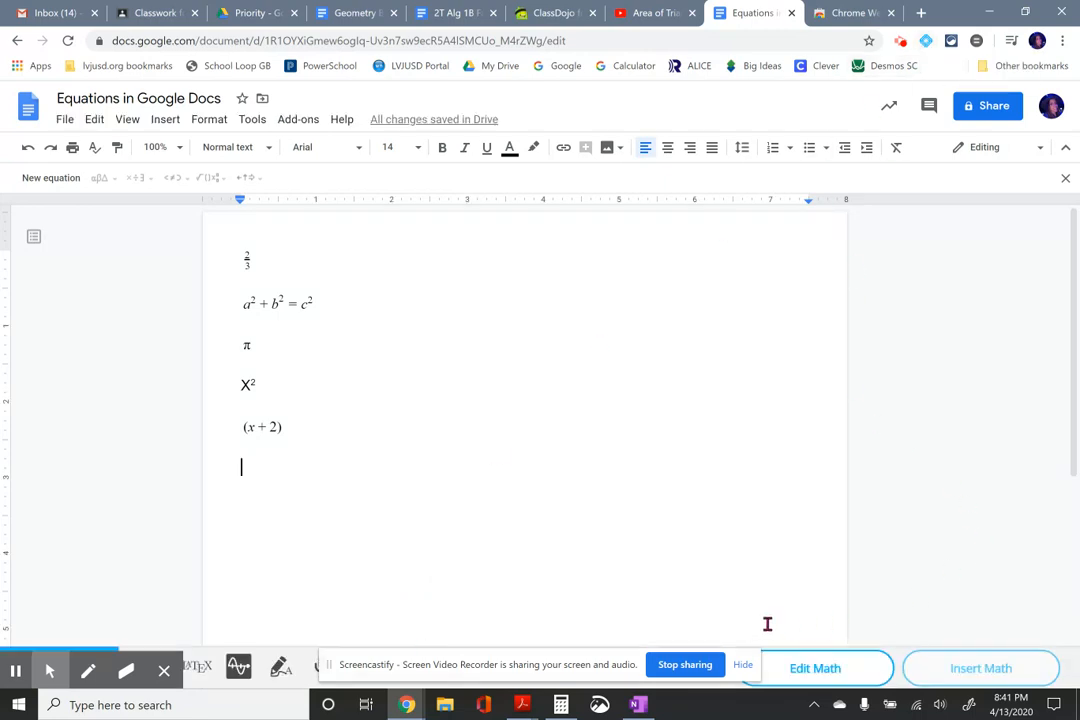
{"action": "scroll", "coordinate": [850, 620], "scroll_direction": "down", "scroll_amount": 2}
{"action": "scroll", "coordinate": [887, 631], "scroll_direction": "up", "scroll_amount": 2}
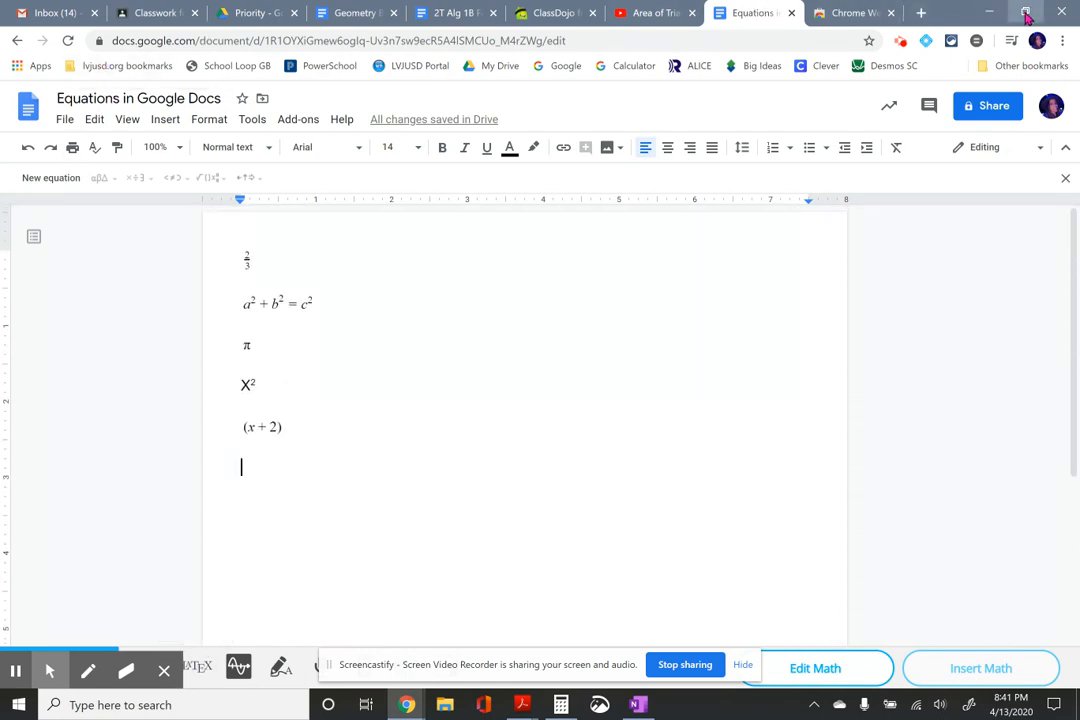
Restore the browser window to a smaller size and hide the recording tools covering the EquatIO toolbar.
{"action": "double_click", "coordinate": [930, 10]}
{"action": "mouse_move", "coordinate": [218, 573]}
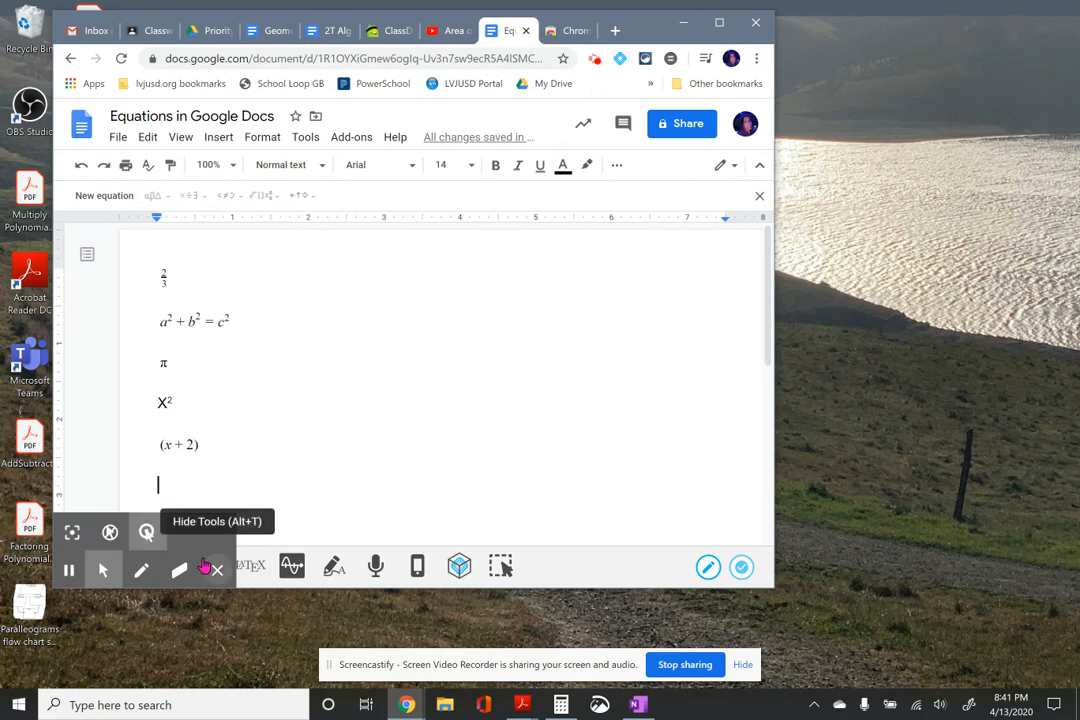
{"action": "left_click", "coordinate": [218, 572]}
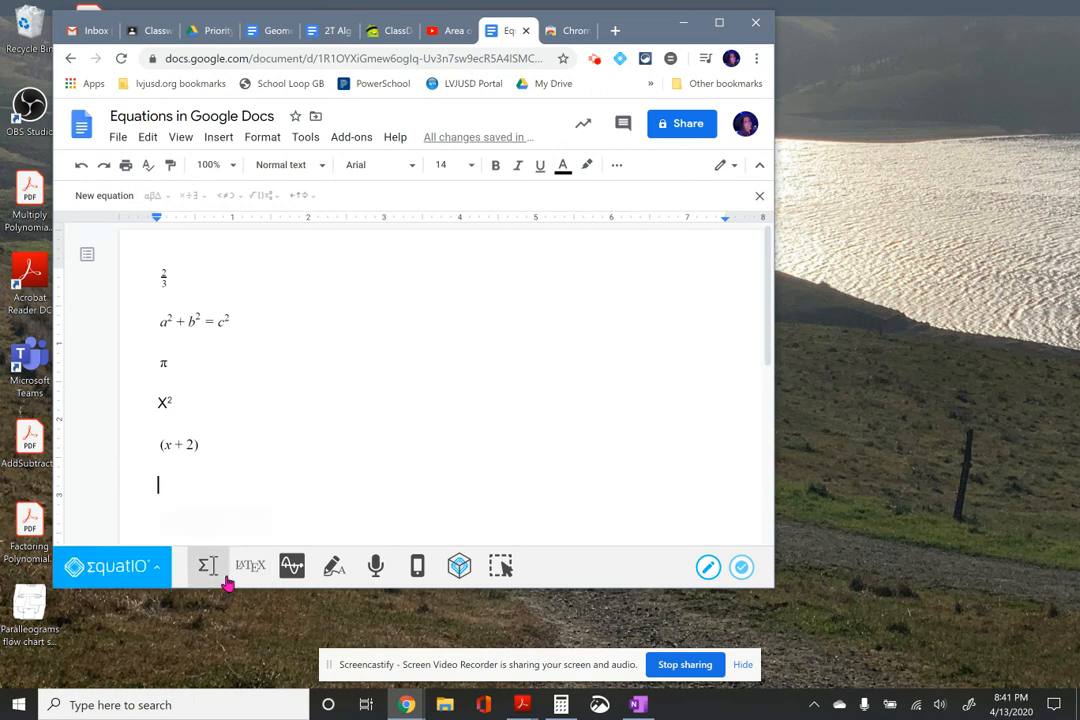
View the commands in the EquatIO menu and close it.
{"action": "left_click", "coordinate": [155, 570]}
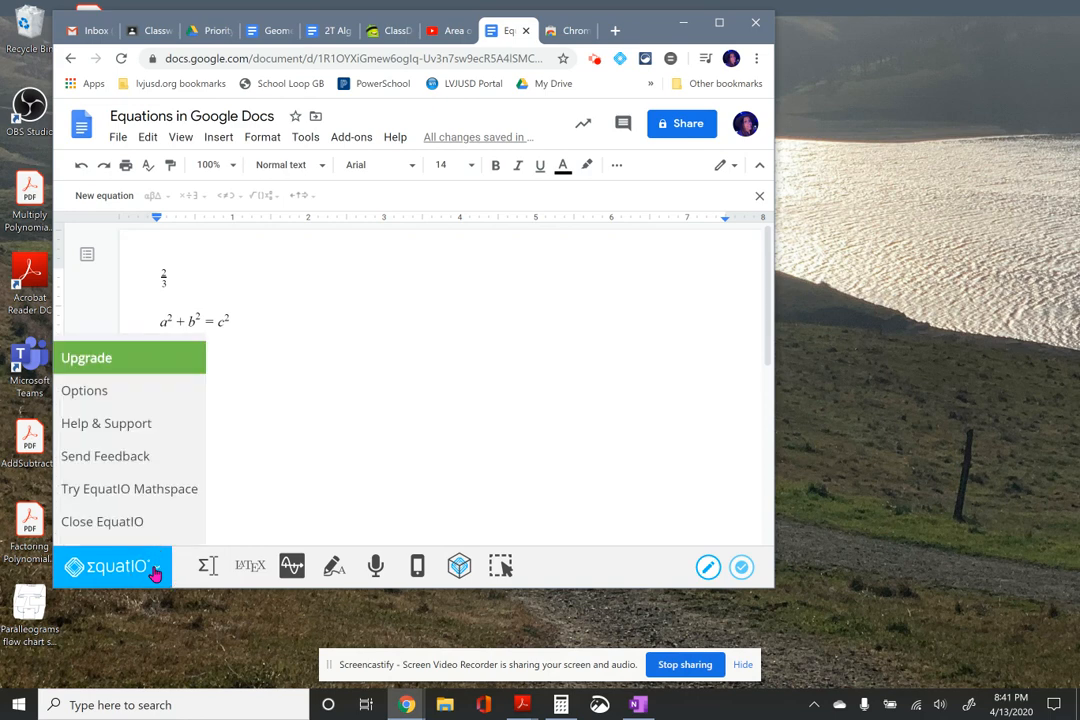
{"action": "left_click", "coordinate": [155, 570]}
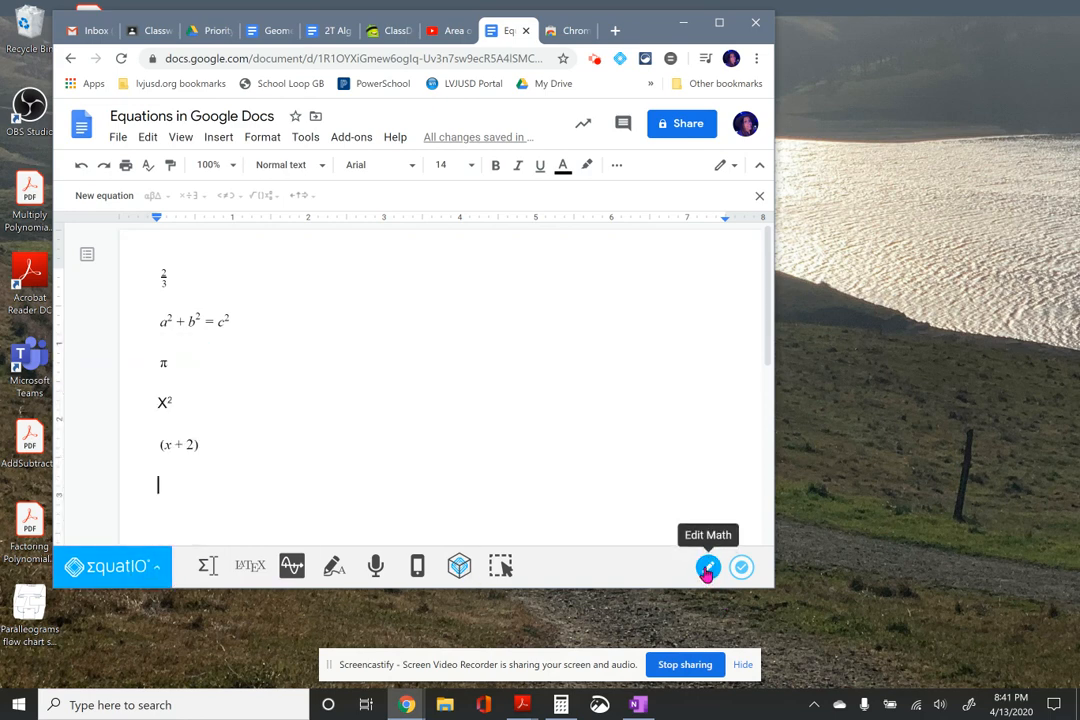
Open EquatIO's equation editor for composing math for the document.
{"action": "left_click", "coordinate": [207, 568]}
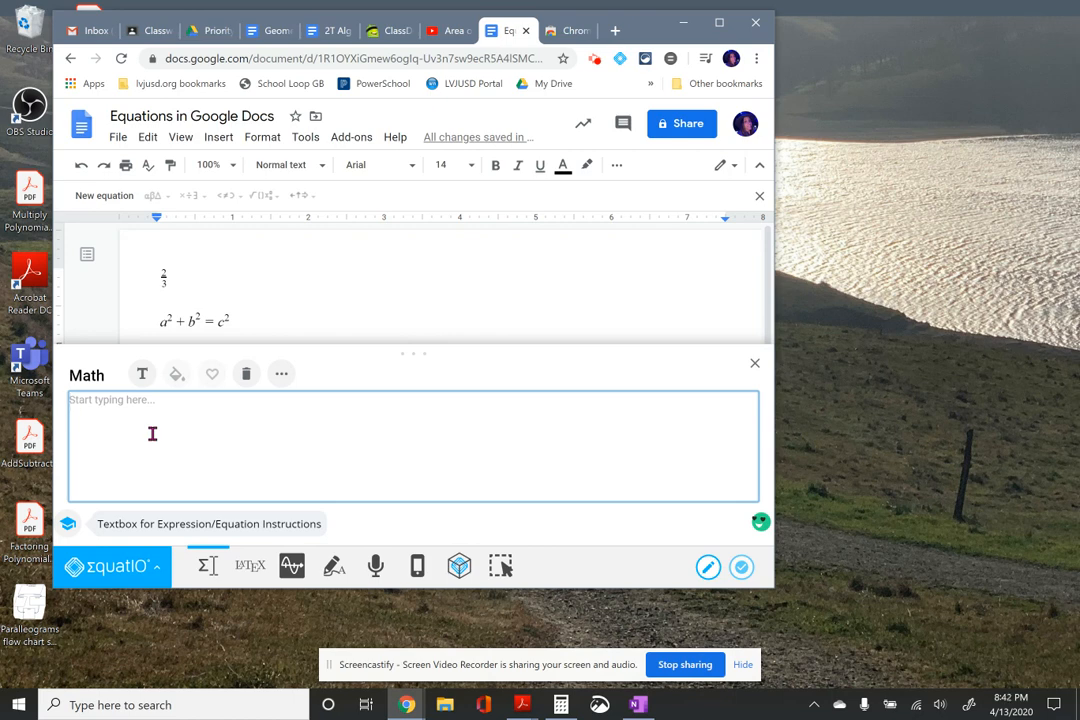
{"action": "type", "text": "2 over"}
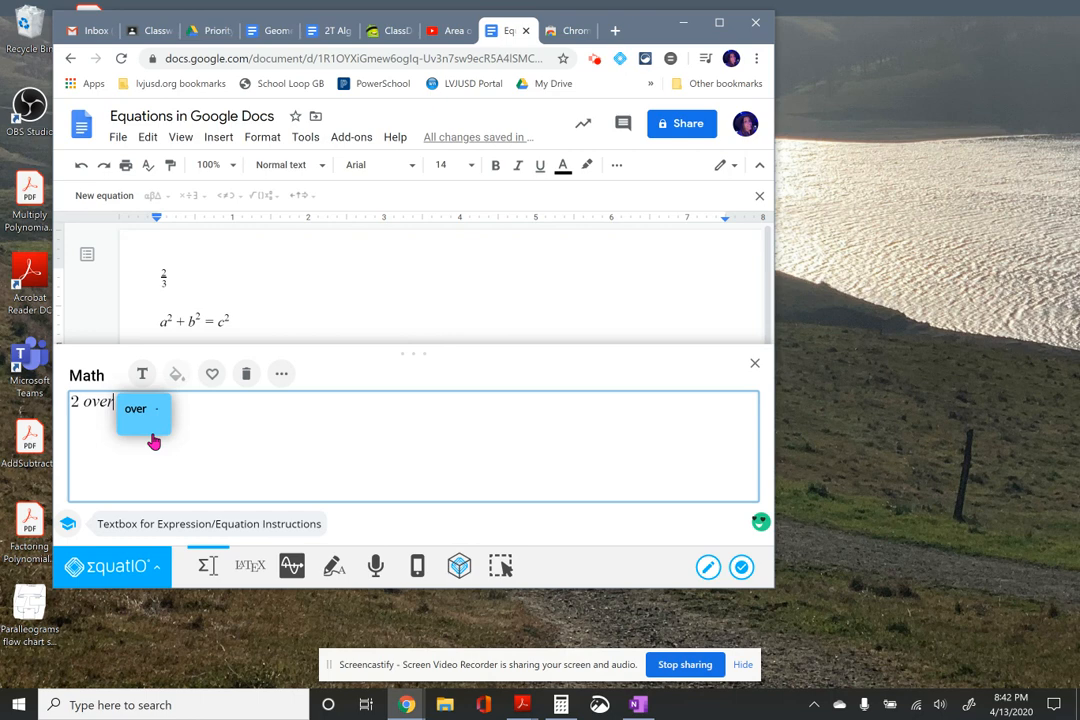
{"action": "left_click", "coordinate": [152, 437]}
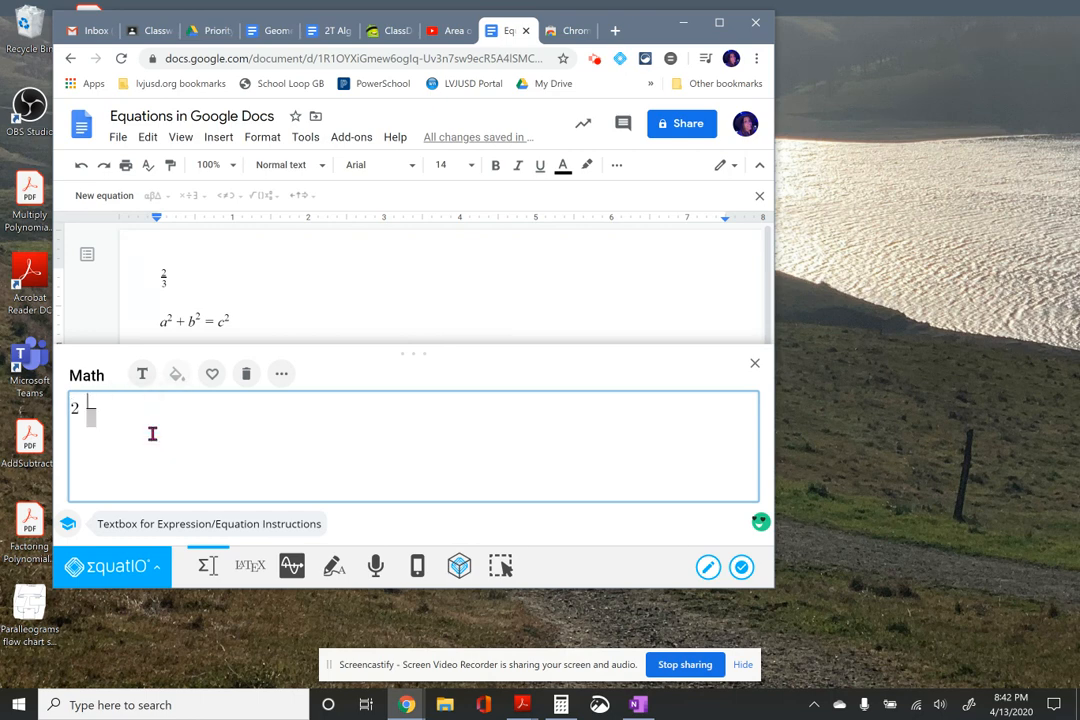
{"action": "left_click_drag", "start_coordinate": [125, 420], "coordinate": [68, 412]}
{"action": "key", "text": "BackSpace"}
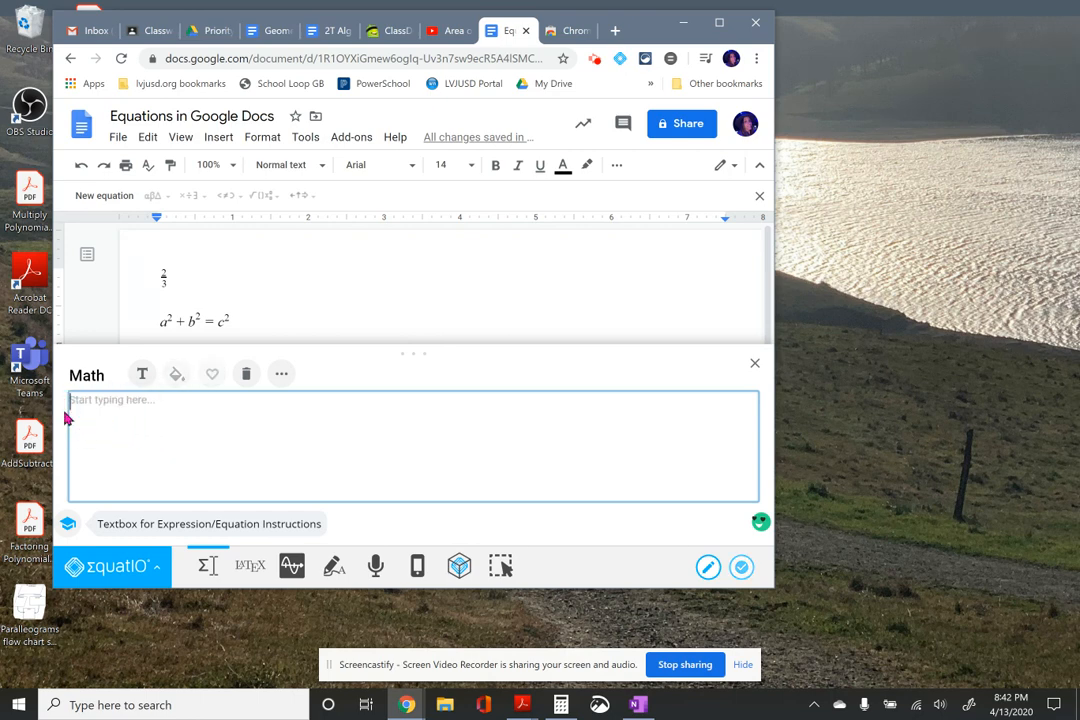
Build a fraction in the EquatIO editor with numerator 2 and denominator 3.
{"action": "type", "text": "over"}
{"action": "key", "text": "Return"}
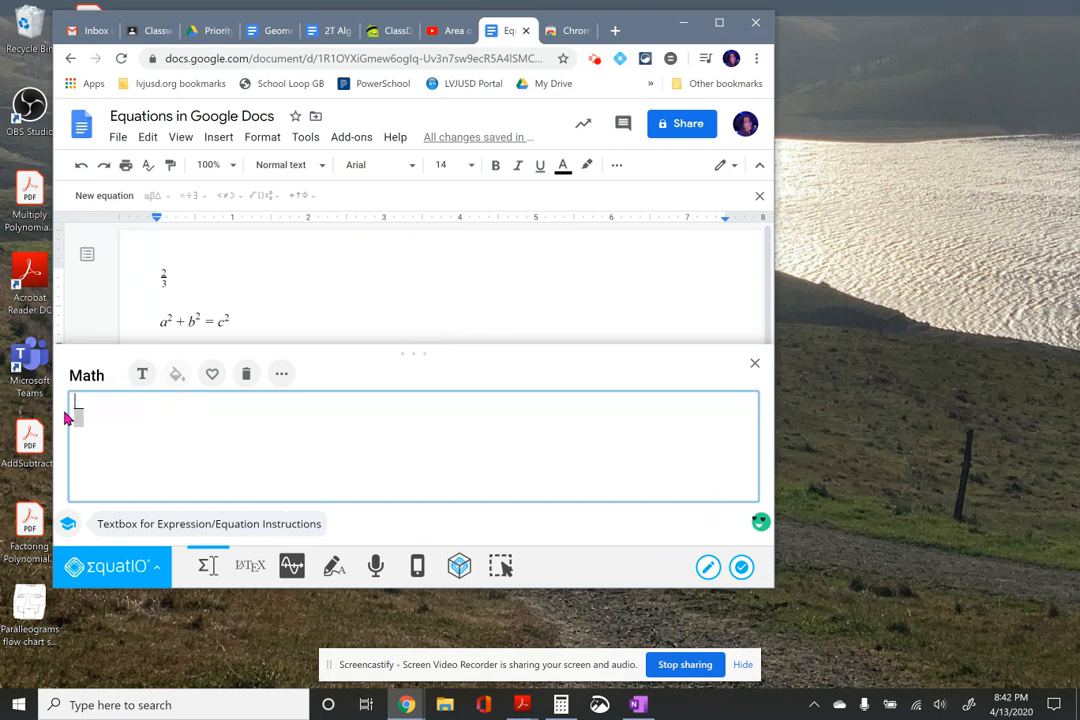
{"action": "key", "text": "Tab"}
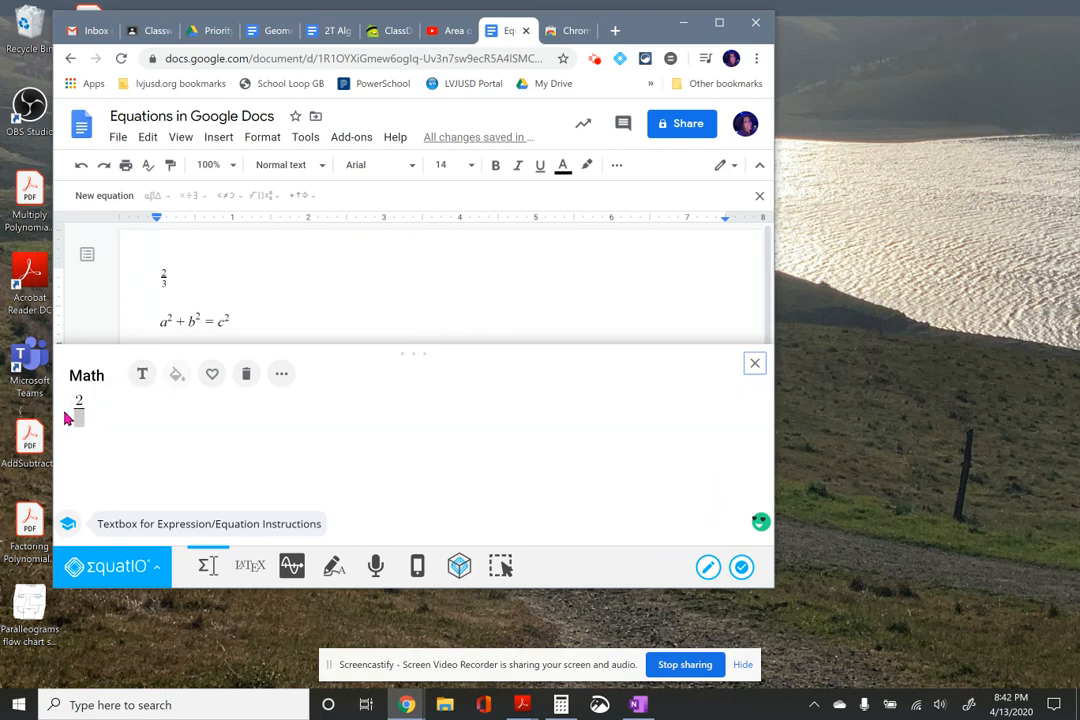
{"action": "left_click", "coordinate": [77, 419]}
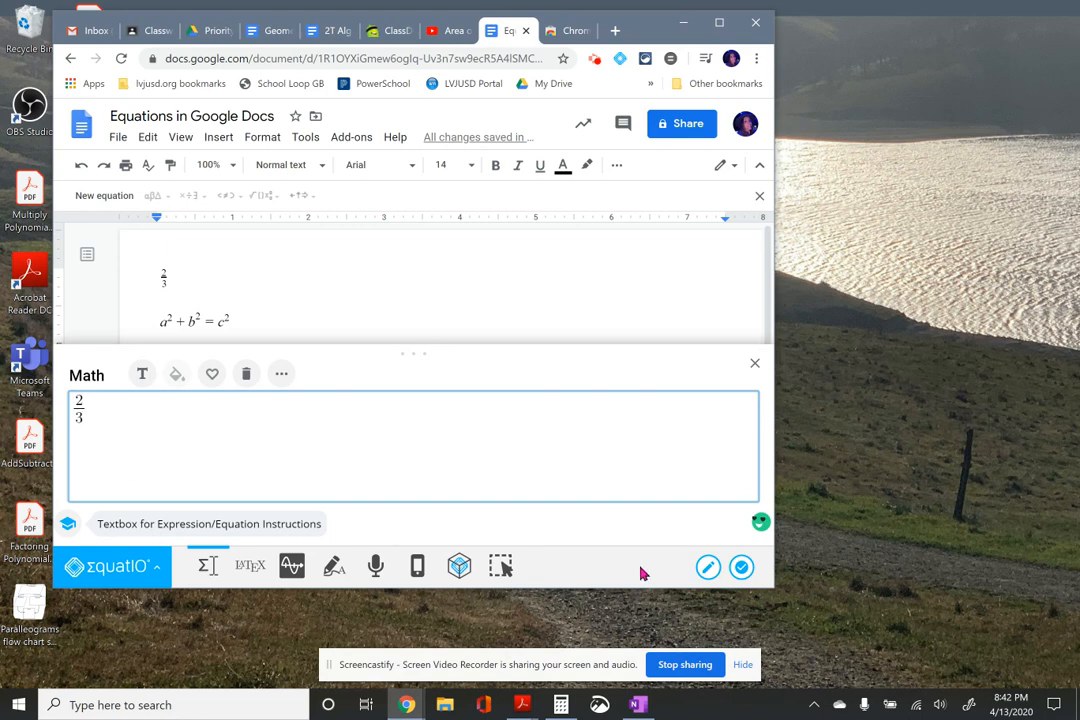
Insert the EquatIO fraction into the document and close the equation editor.
{"action": "left_click", "coordinate": [742, 576]}
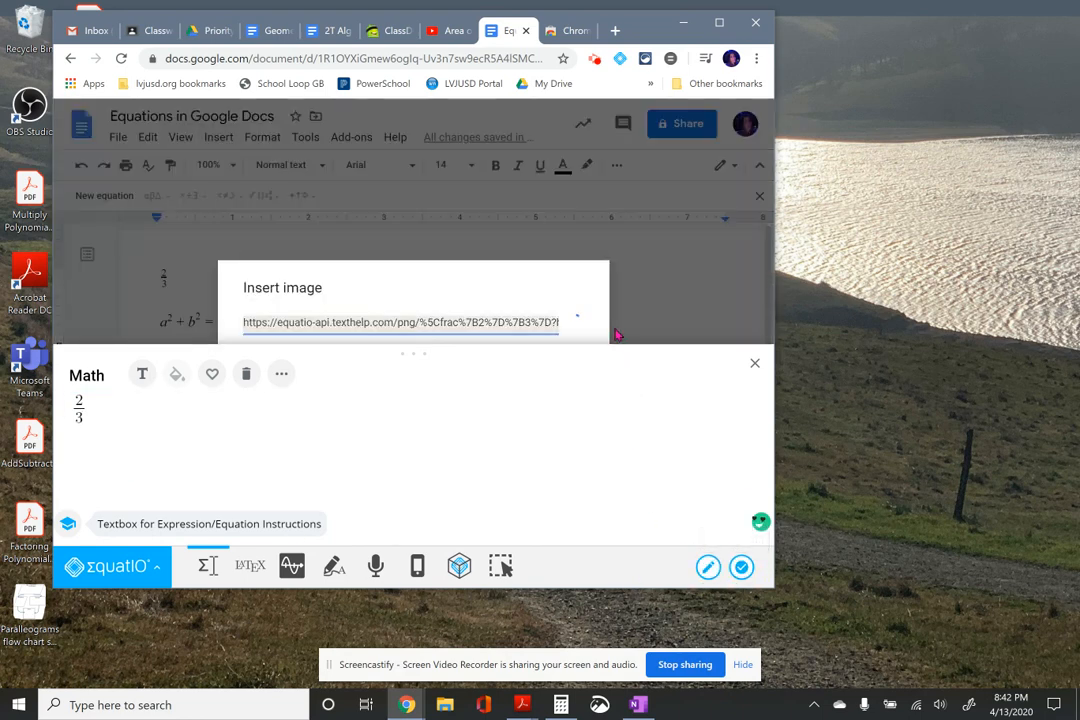
{"action": "left_click", "coordinate": [756, 371]}
{"action": "scroll", "coordinate": [383, 486], "scroll_direction": "down", "scroll_amount": 2}
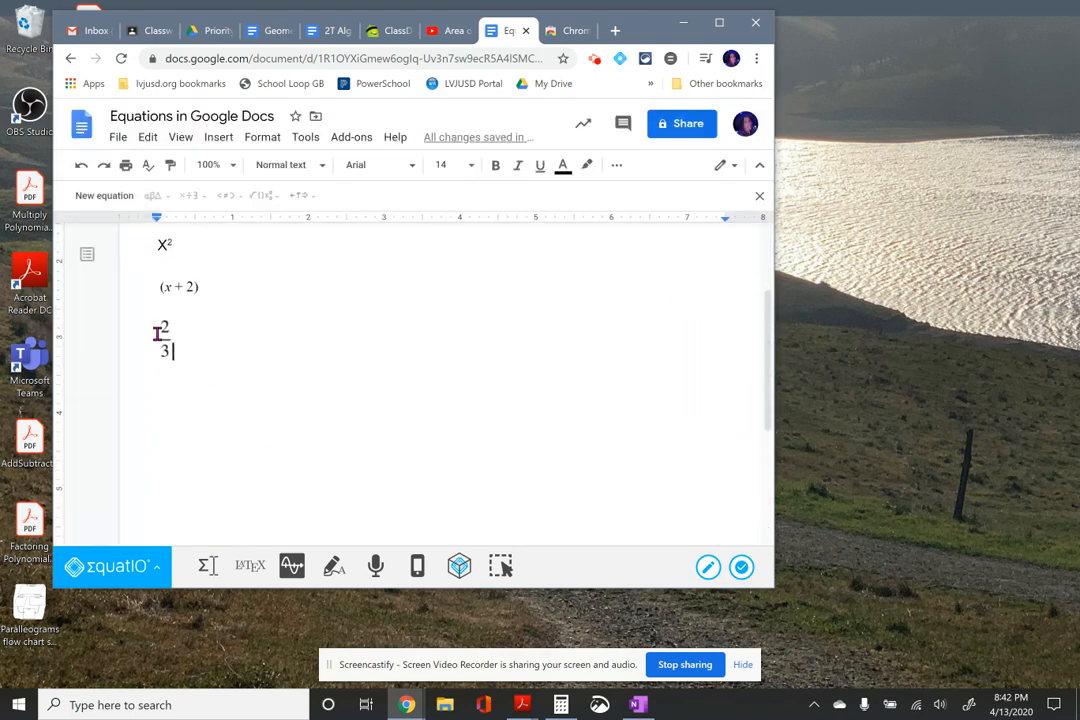
Select the inserted 2/3 fraction, try editing it in EquatIO, and clear the entry.
{"action": "left_click", "coordinate": [168, 347]}
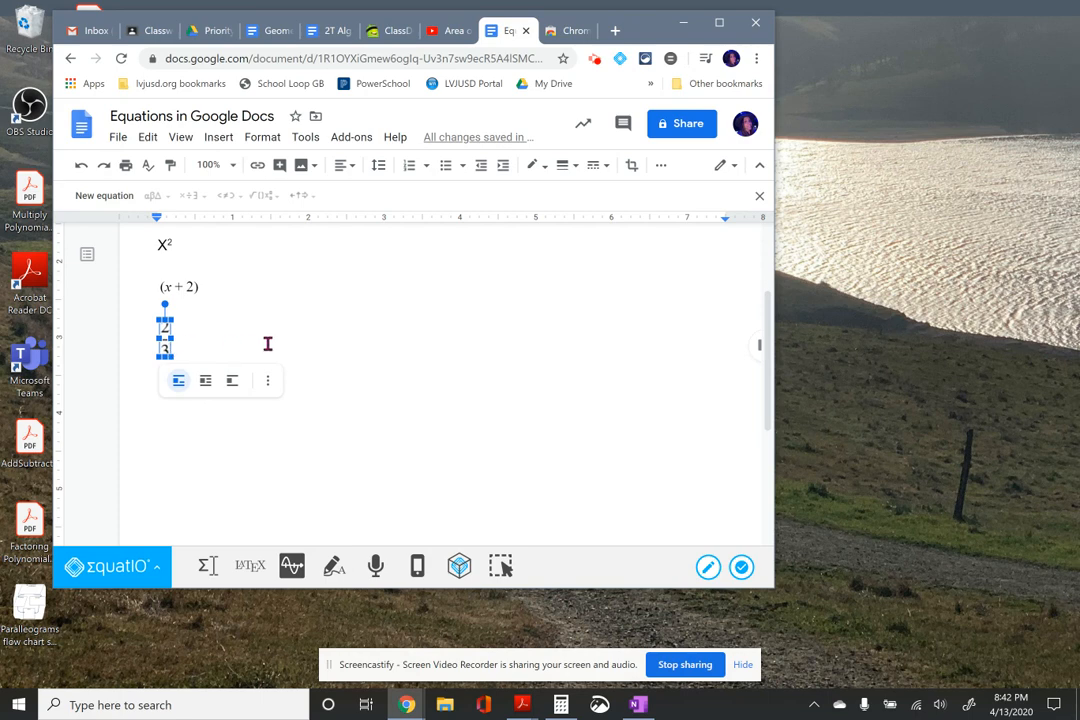
{"action": "left_click", "coordinate": [209, 334]}
{"action": "left_click", "coordinate": [165, 347]}
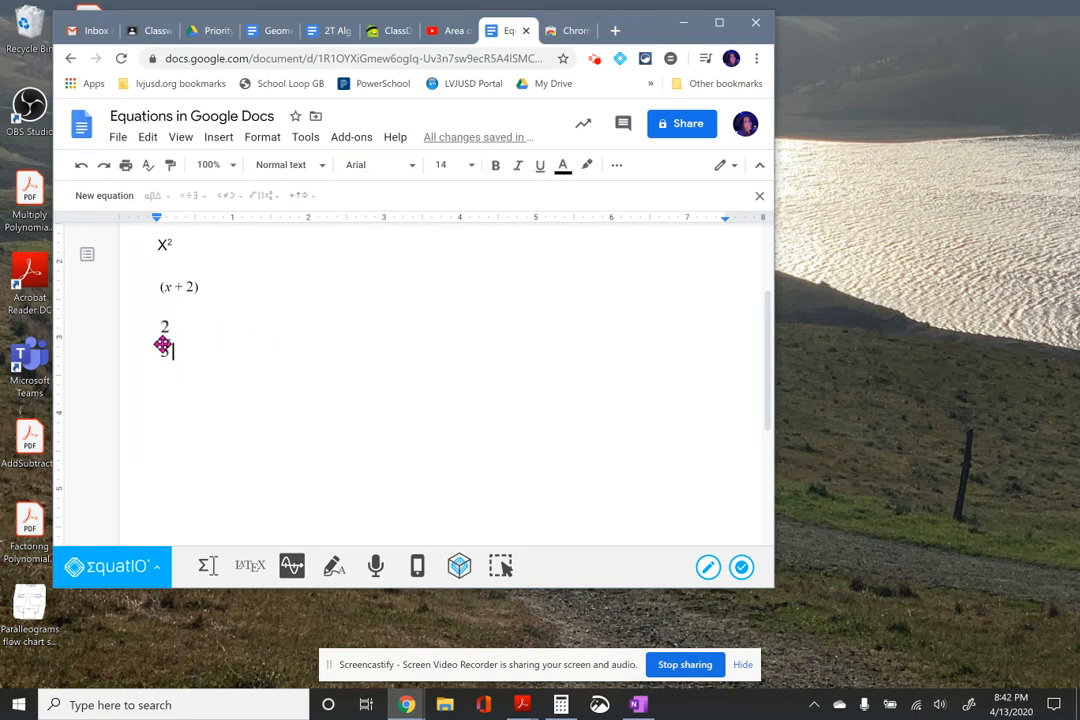
{"action": "left_click", "coordinate": [707, 568]}
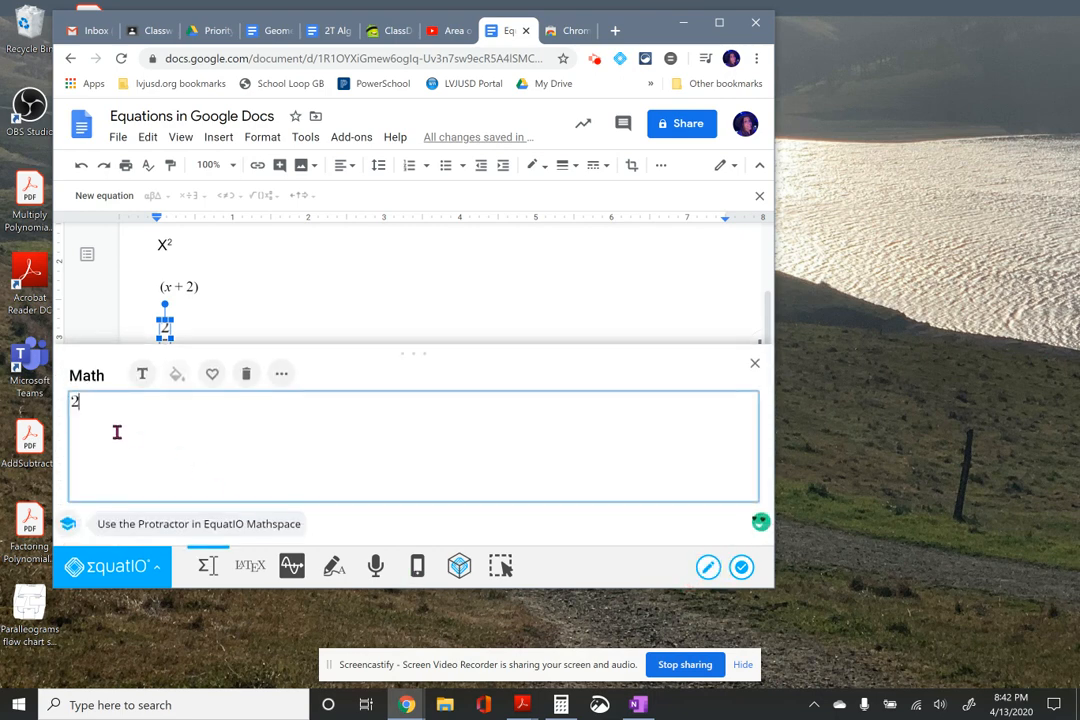
{"action": "key", "text": "BackSpace"}
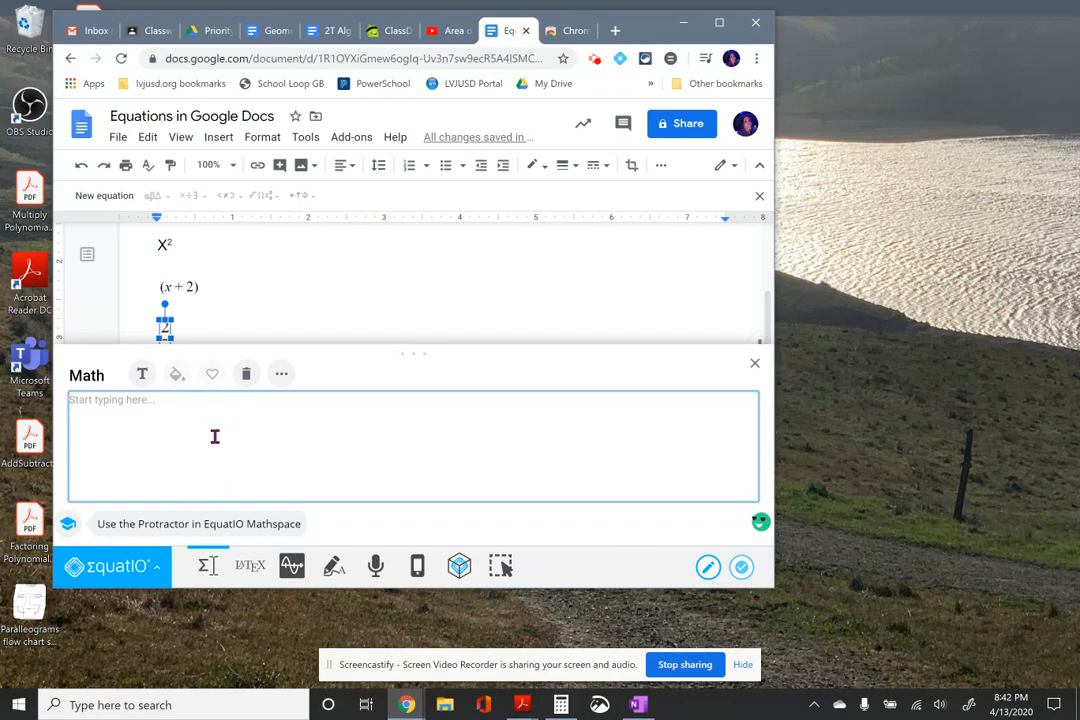
Open the browser extension for typing equations and enter 2/3 as the equation.
{"action": "left_click", "coordinate": [670, 60]}
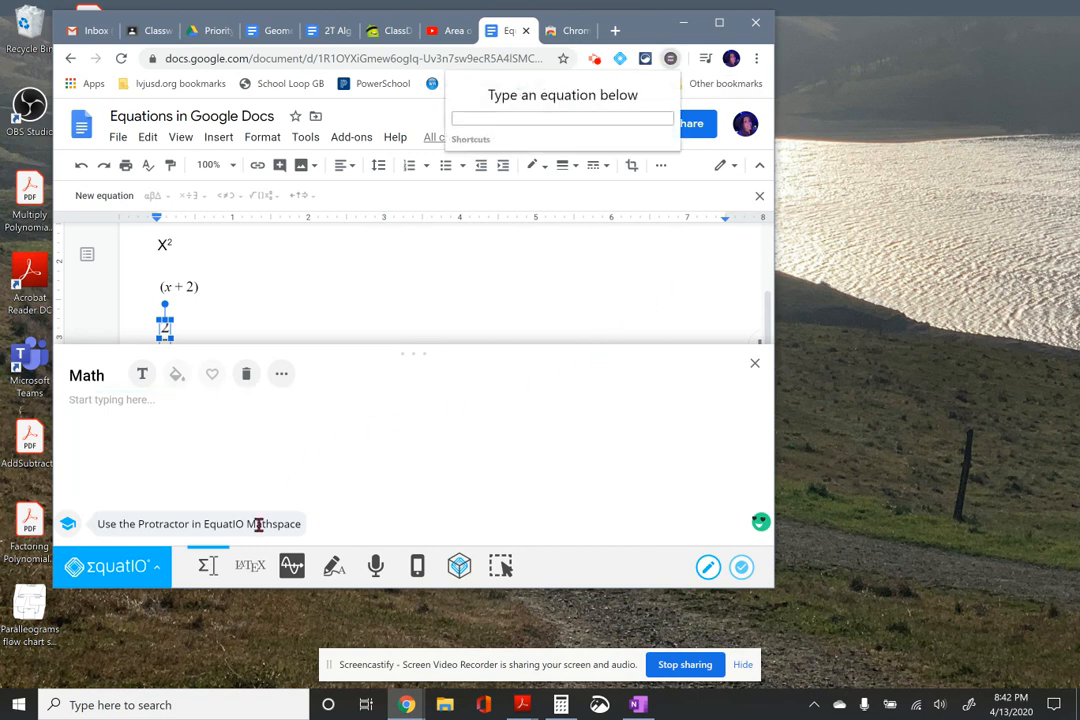
{"action": "left_click", "coordinate": [535, 120]}
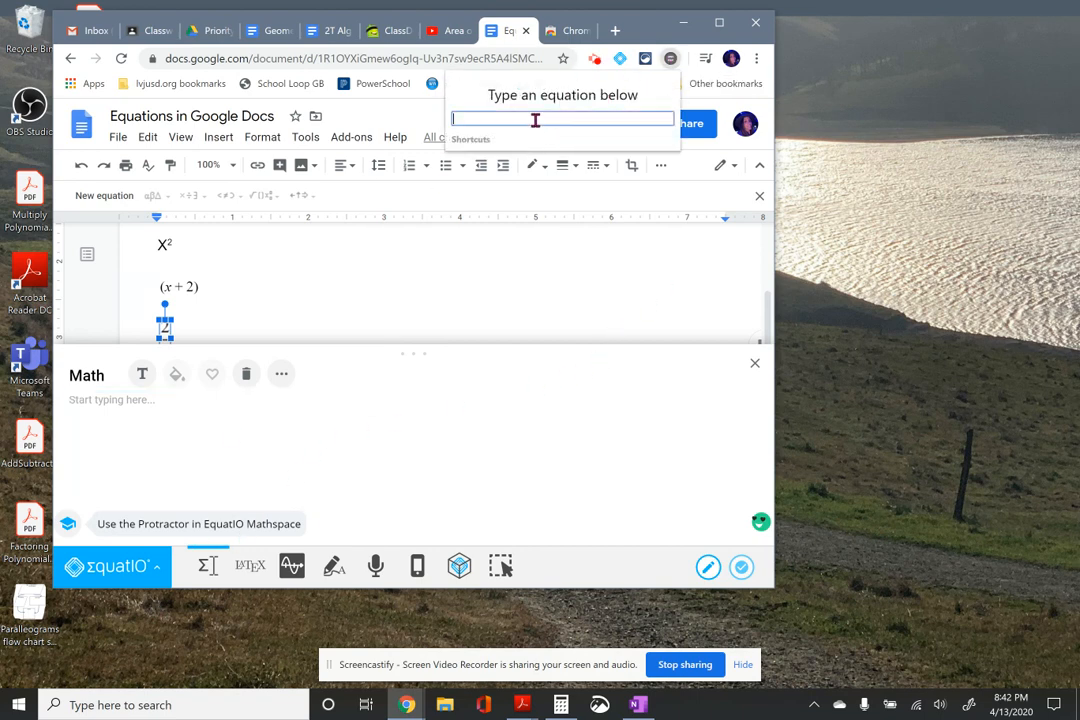
{"action": "mouse_move", "coordinate": [490, 147]}
{"action": "type", "text": "2/3"}
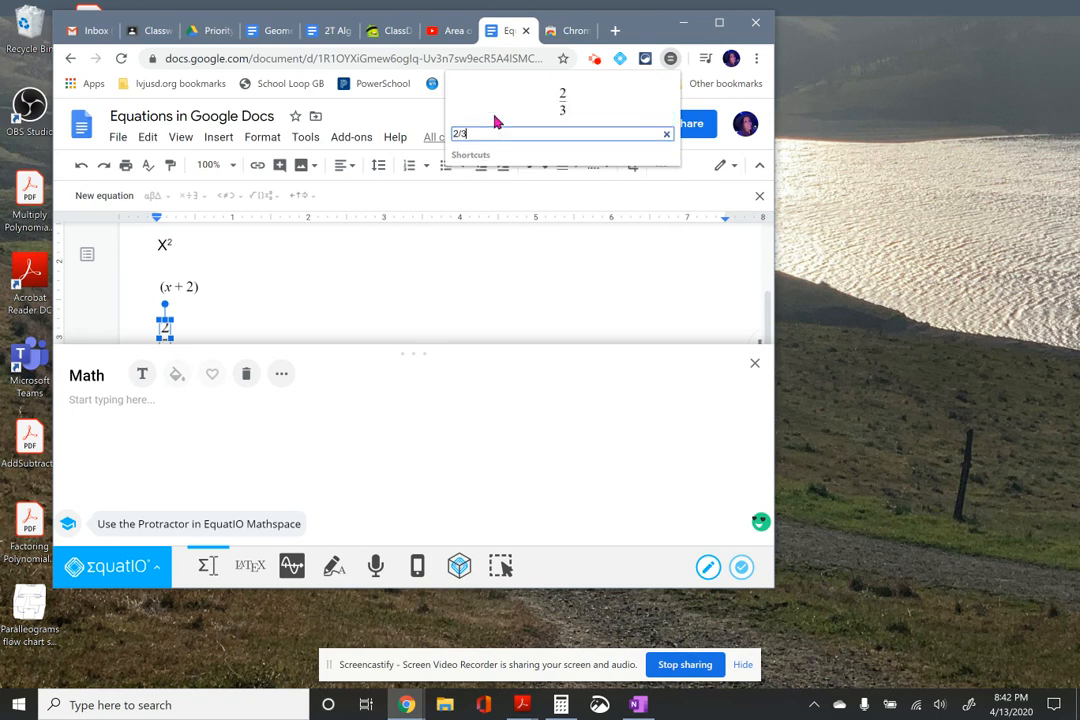
{"action": "key", "text": "Return"}
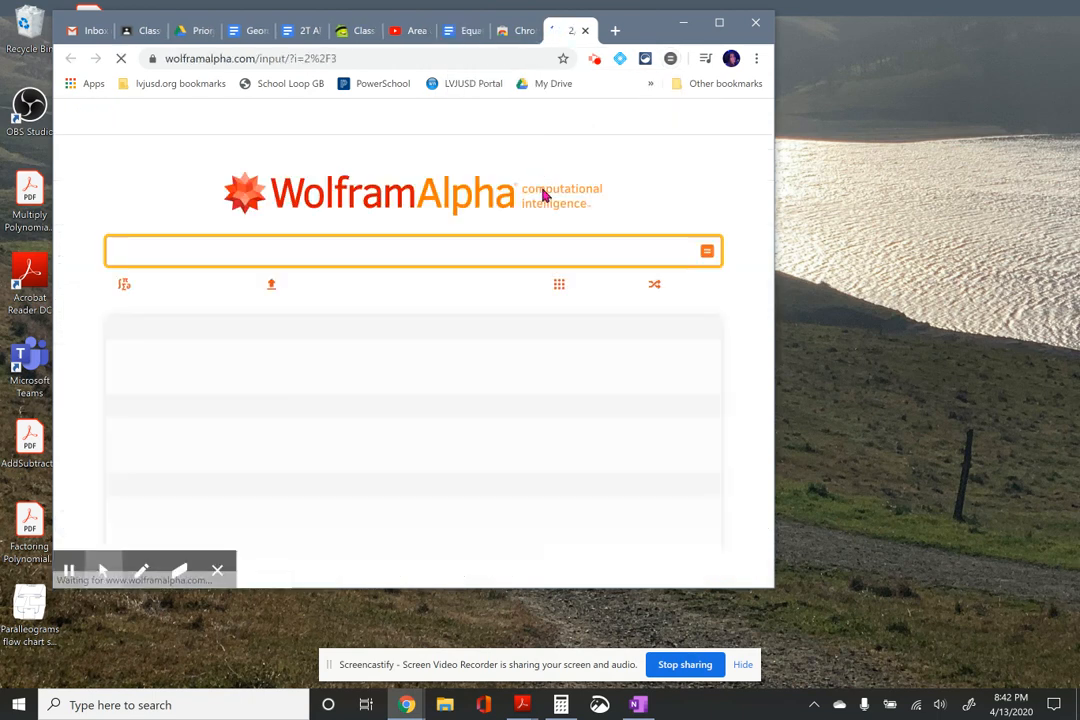
{"action": "left_click", "coordinate": [586, 31]}
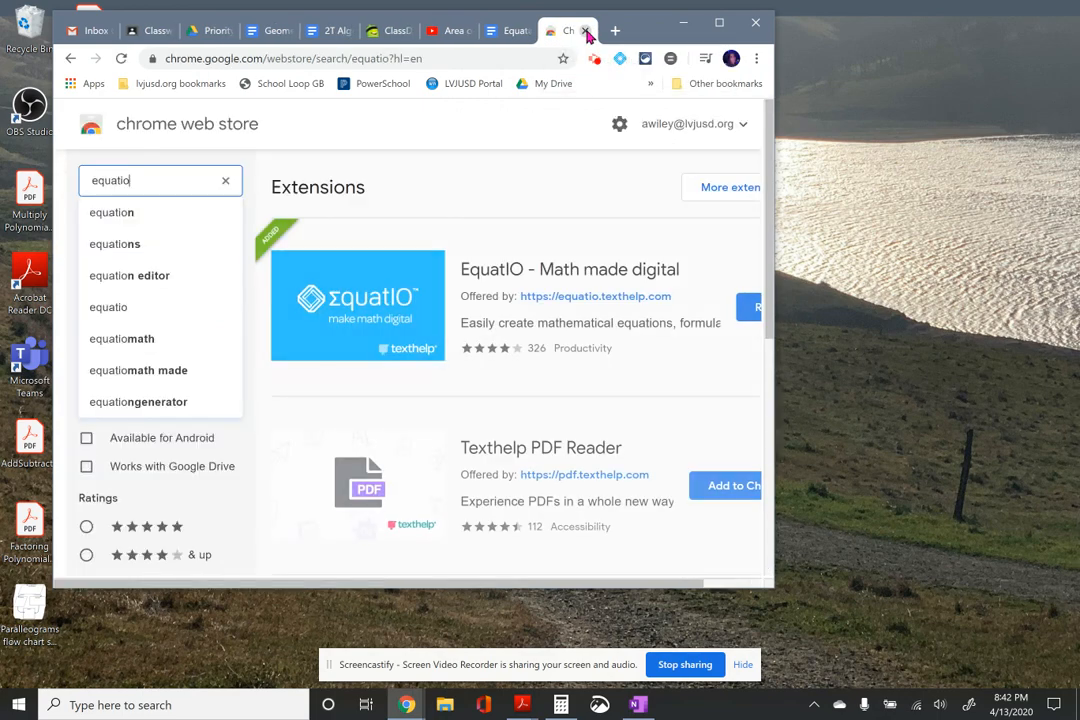
{"action": "left_click", "coordinate": [508, 32]}
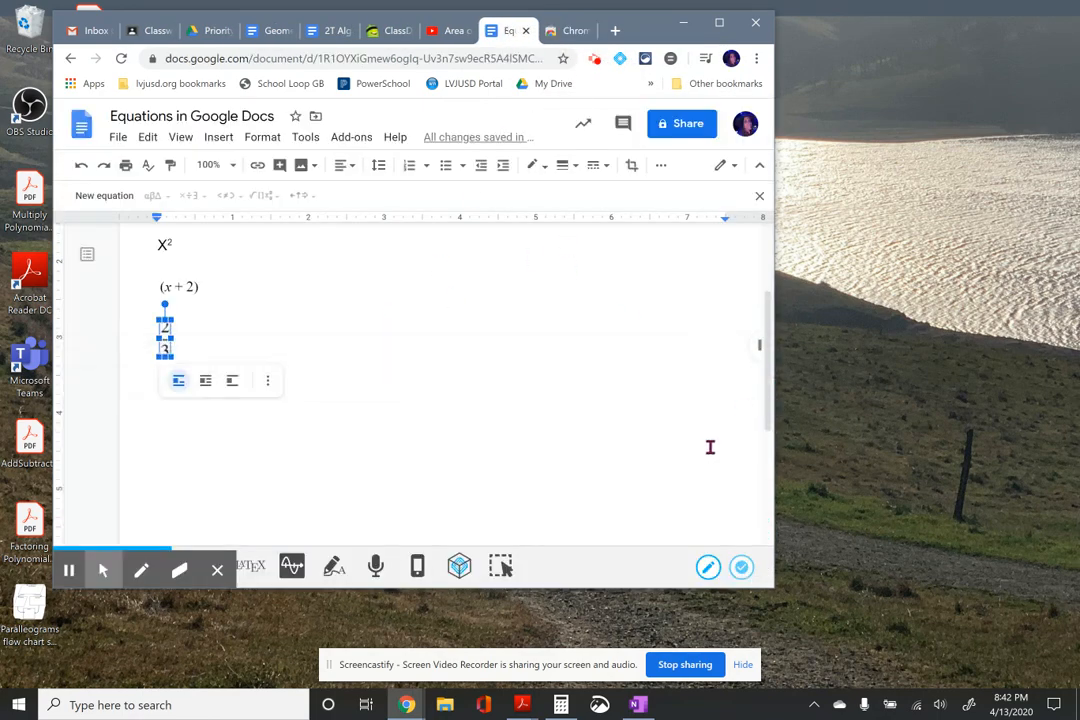
Start a new line below the fraction and place the equation extension's 2/3 image there.
{"action": "scroll", "coordinate": [628, 418], "scroll_direction": "down", "scroll_amount": 1}
{"action": "scroll", "coordinate": [607, 422], "scroll_direction": "up", "scroll_amount": 1}
{"action": "left_click", "coordinate": [179, 442]}
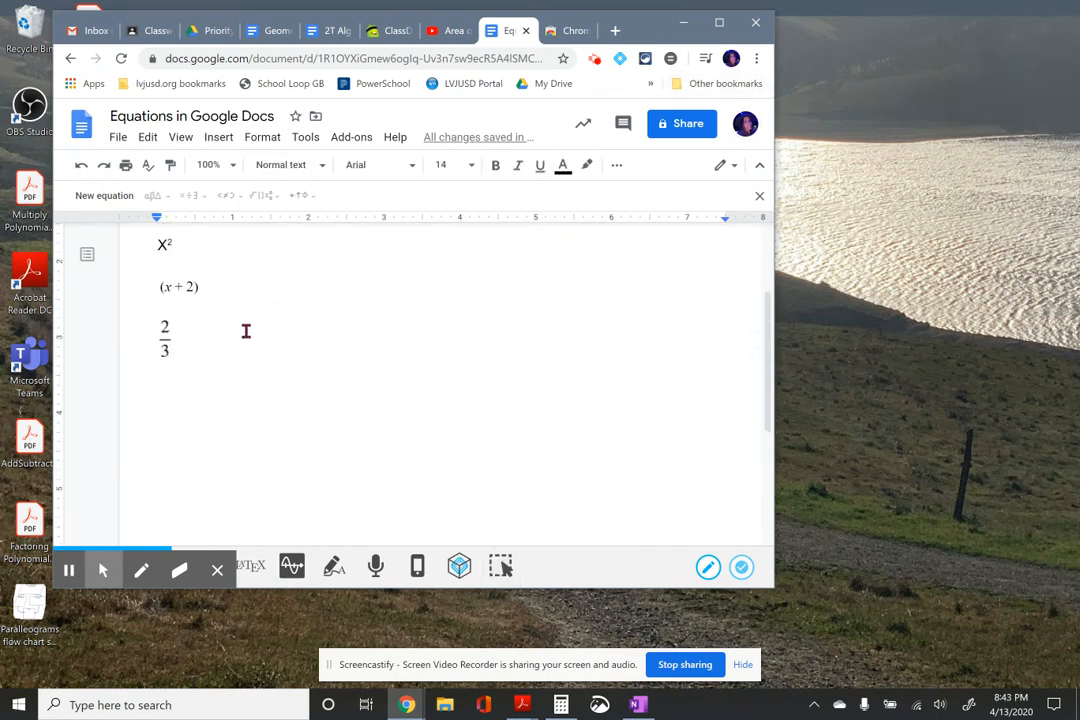
{"action": "key", "text": "Return"}
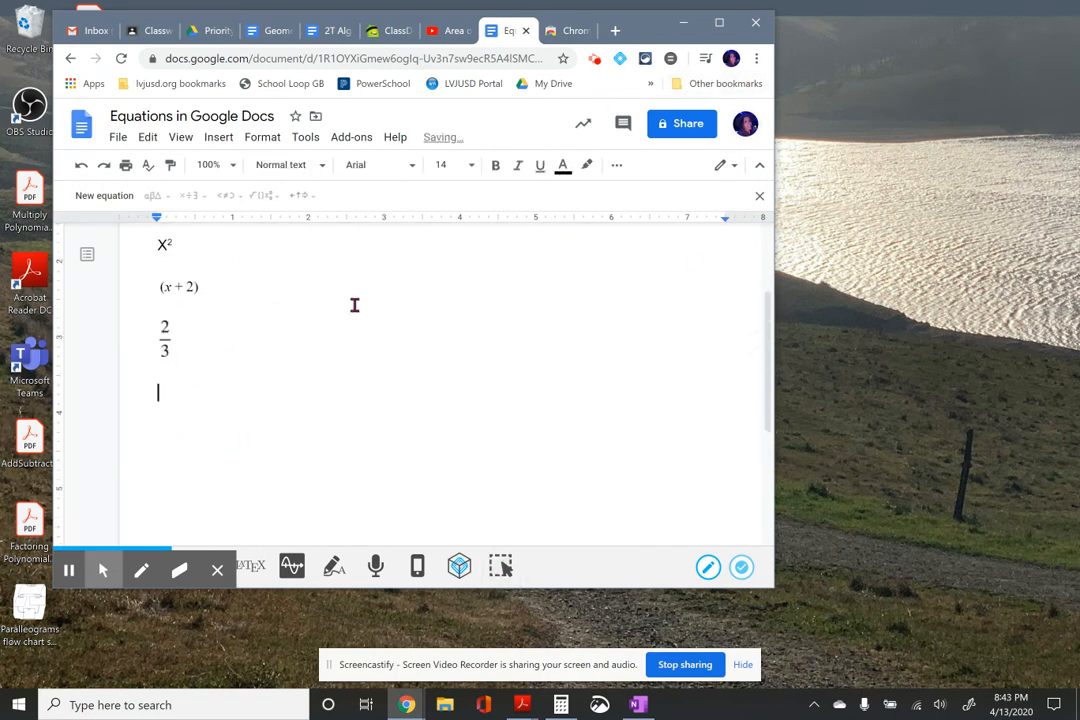
{"action": "left_click", "coordinate": [670, 58]}
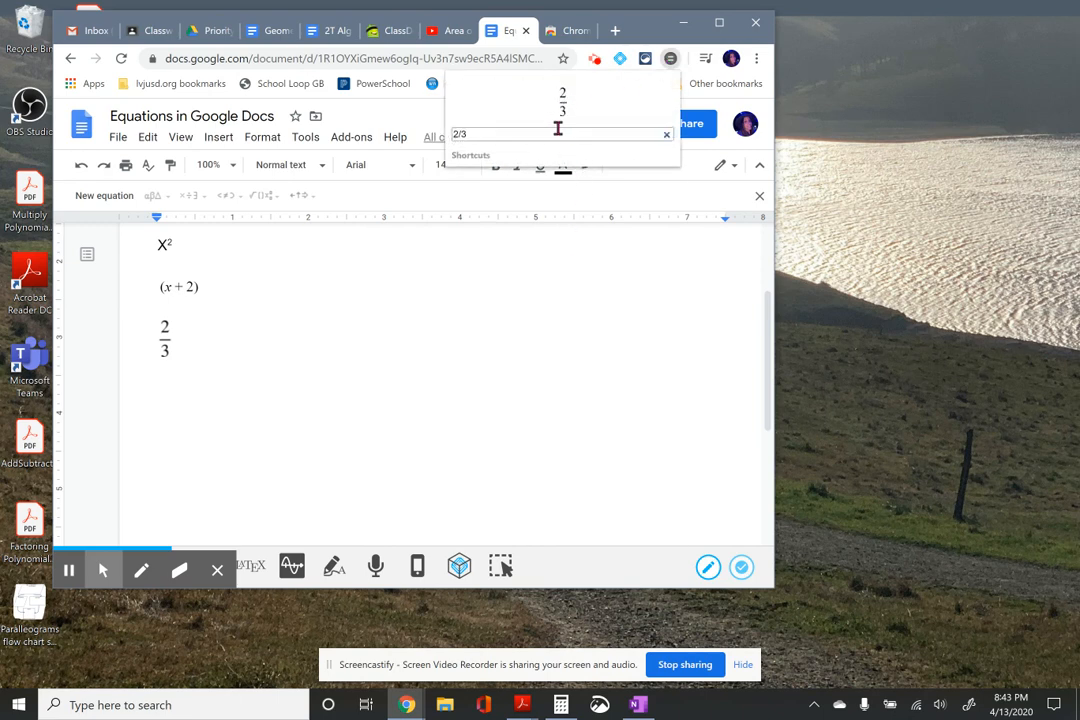
{"action": "left_click_drag", "start_coordinate": [572, 95], "coordinate": [166, 438]}
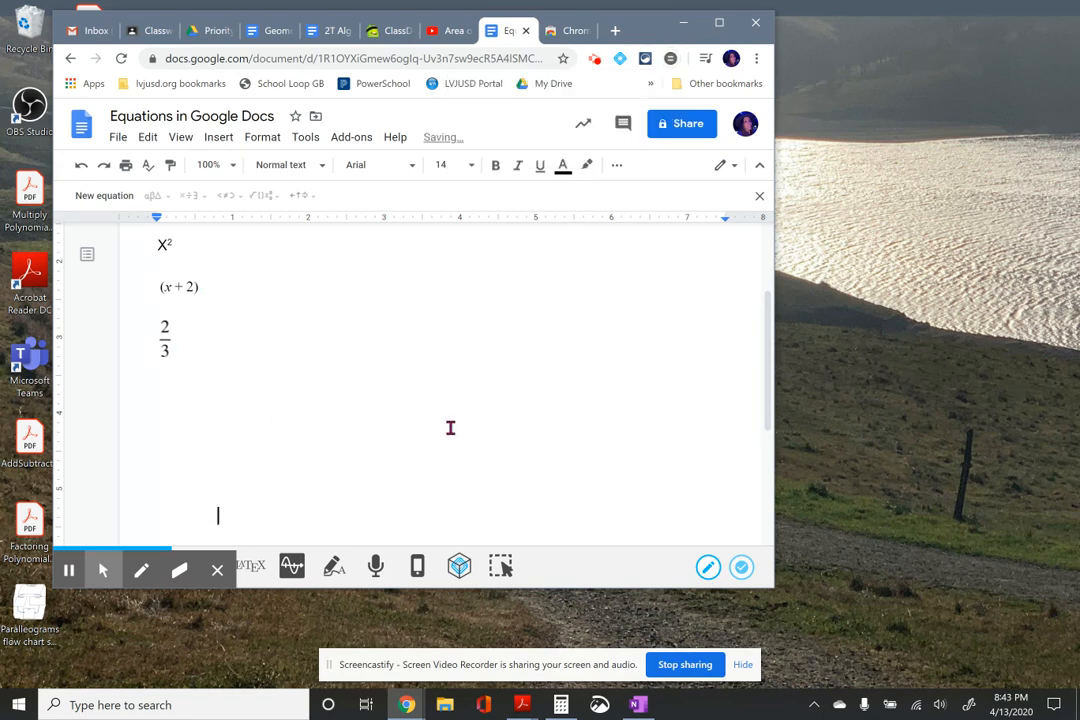
Shrink the newly placed 2/3 image to roughly the size of the fraction above and deselect it.
{"action": "left_click", "coordinate": [186, 451]}
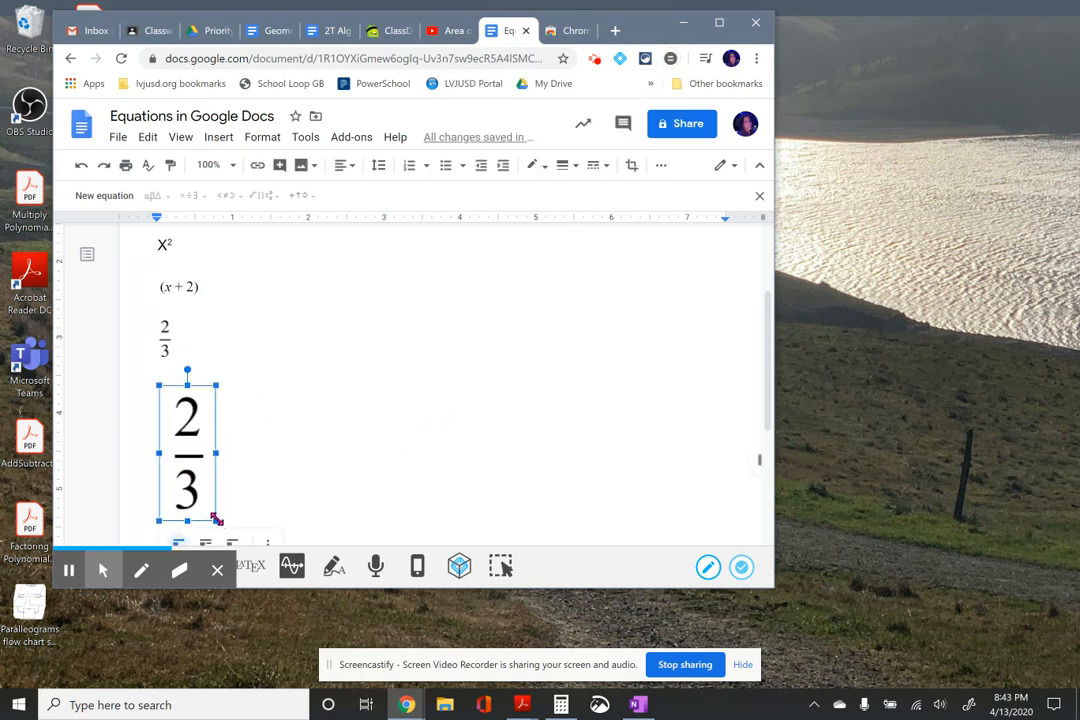
{"action": "left_click_drag", "start_coordinate": [205, 485], "coordinate": [182, 437]}
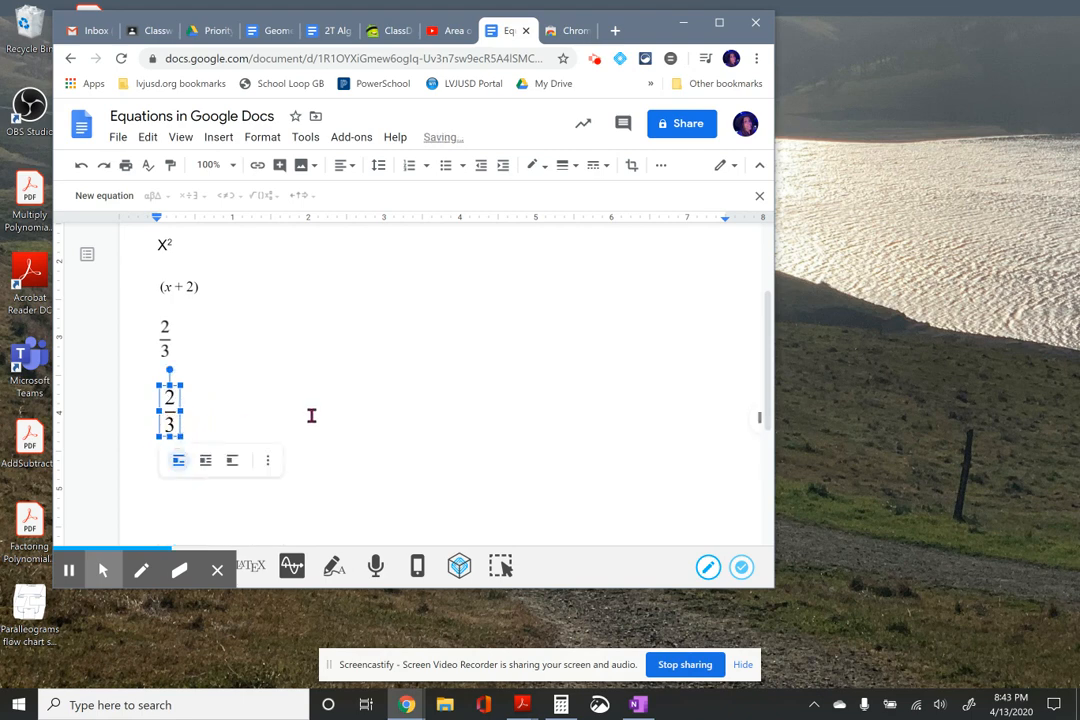
{"action": "left_click", "coordinate": [311, 416]}
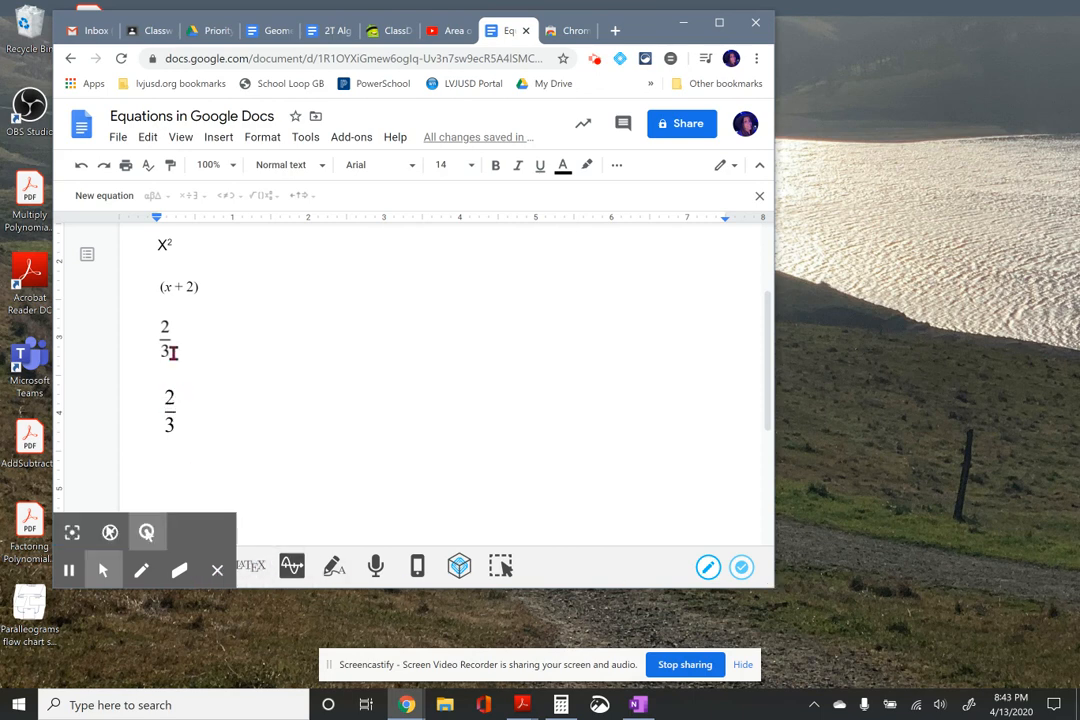
{"action": "scroll", "coordinate": [264, 358], "scroll_direction": "up", "scroll_amount": 3}
{"action": "scroll", "coordinate": [264, 360], "scroll_direction": "down", "scroll_amount": 3}
{"action": "scroll", "coordinate": [262, 362], "scroll_direction": "up", "scroll_amount": 2}
{"action": "scroll", "coordinate": [262, 362], "scroll_direction": "up", "scroll_amount": 2}
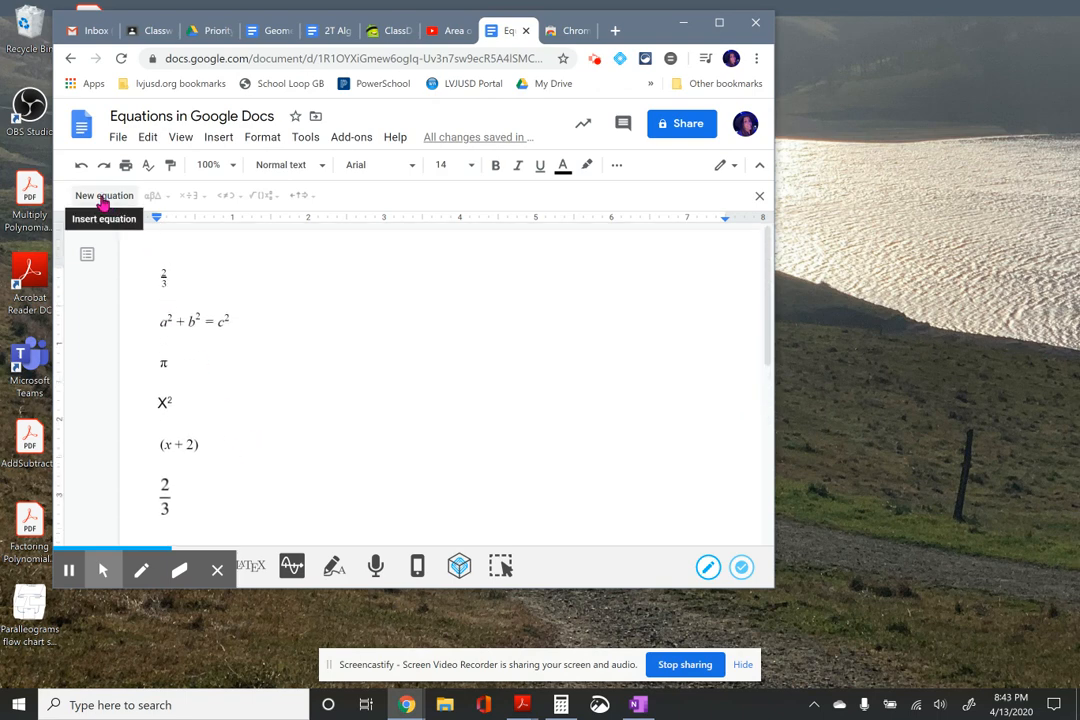
{"action": "scroll", "coordinate": [345, 357], "scroll_direction": "down", "scroll_amount": 3}
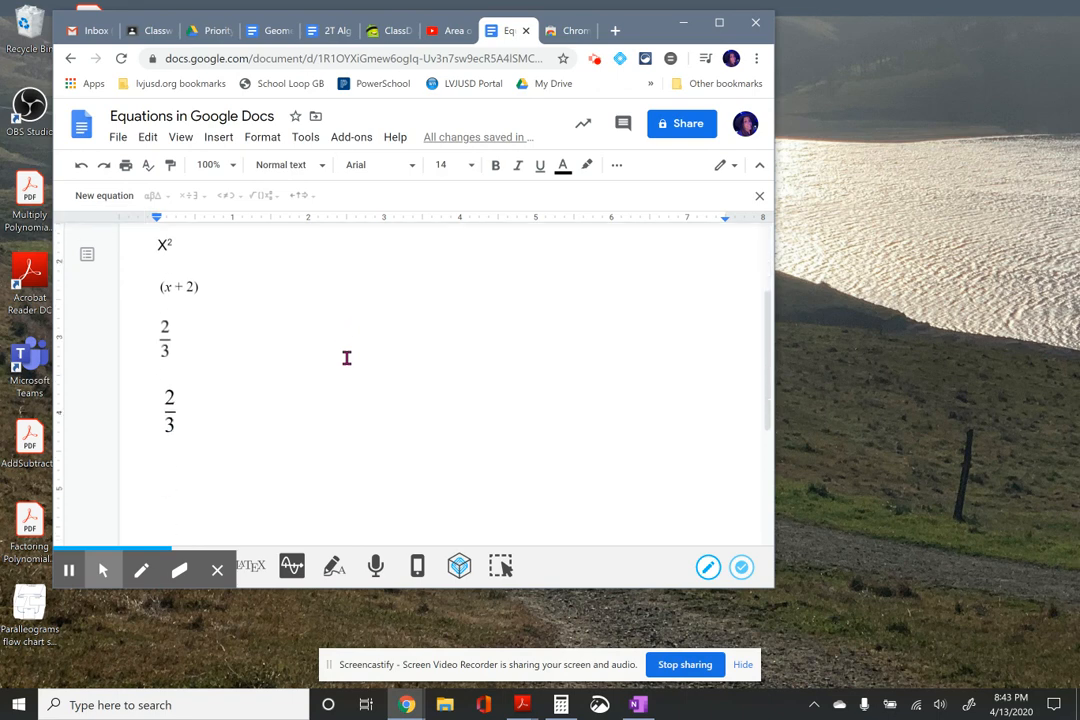